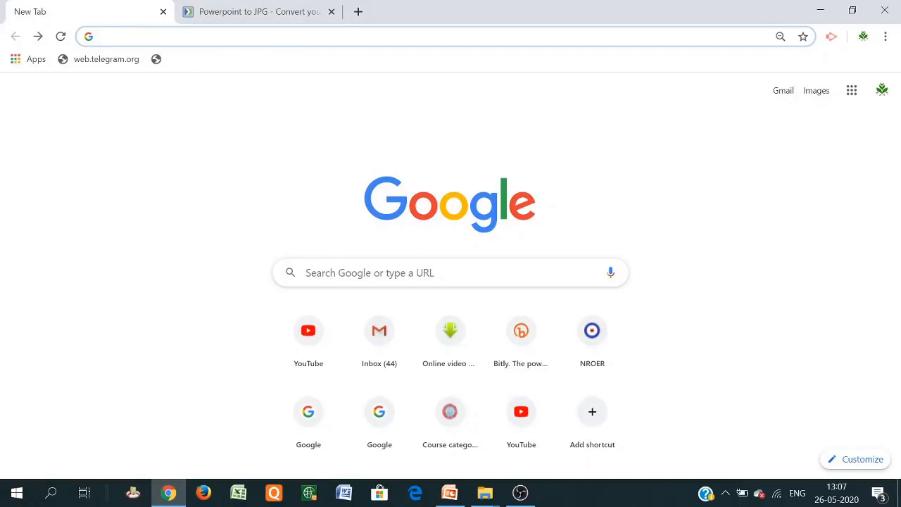
Search Google for 'edmodo' and go to the official Edmodo website from the results
{"action": "left_click", "coordinate": [370, 272]}
{"action": "type", "text": "edmo"}
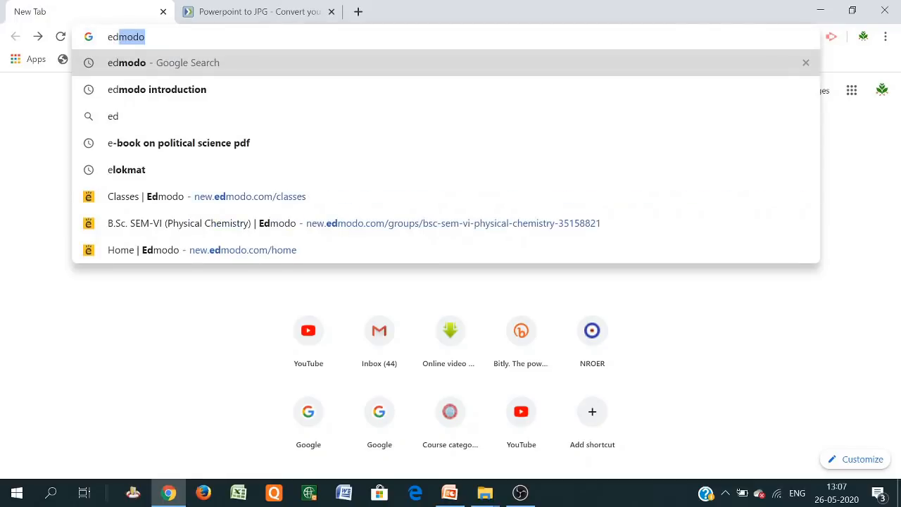
{"action": "type", "text": "do"}
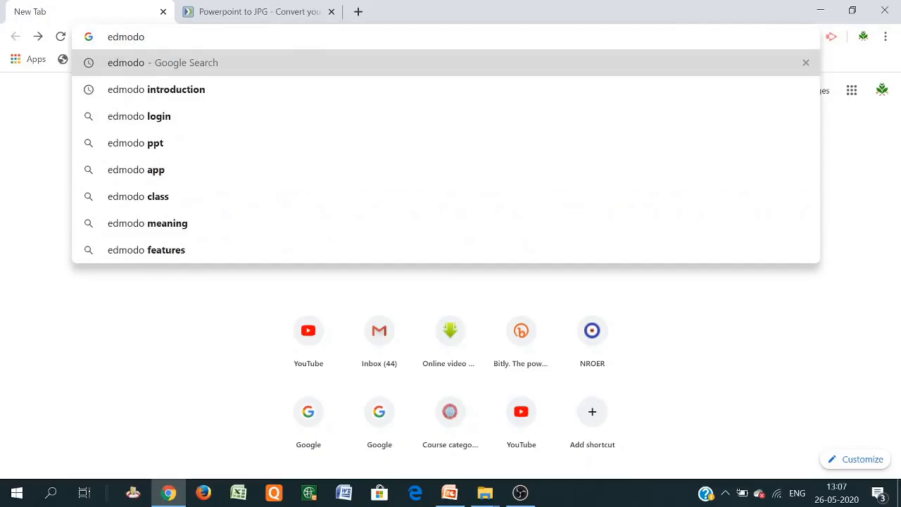
{"action": "left_click", "coordinate": [265, 64]}
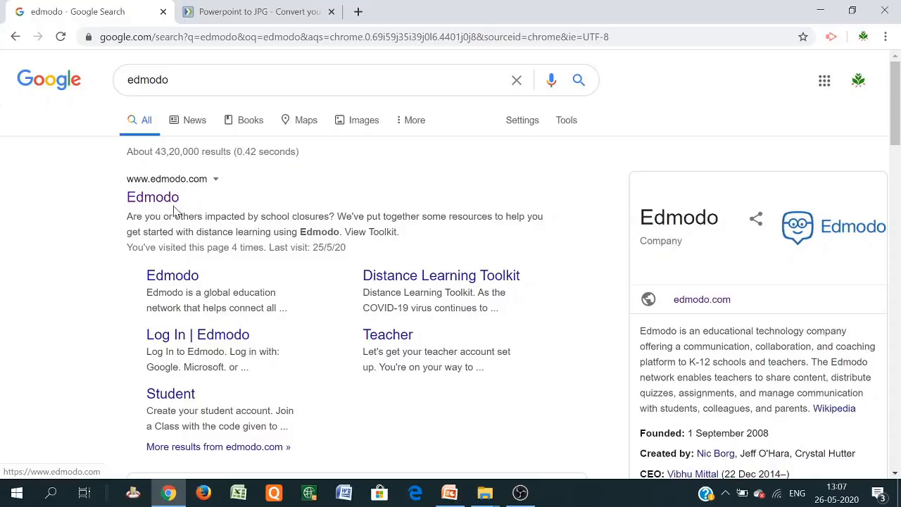
{"action": "left_click", "coordinate": [170, 197]}
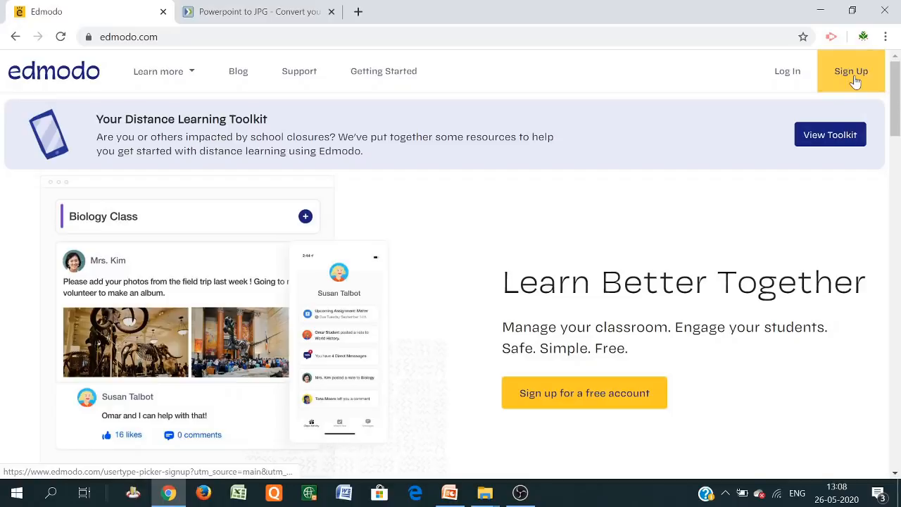
Log in to Edmodo with Google via another account, entering its e-mail and password
{"action": "left_click", "coordinate": [788, 72]}
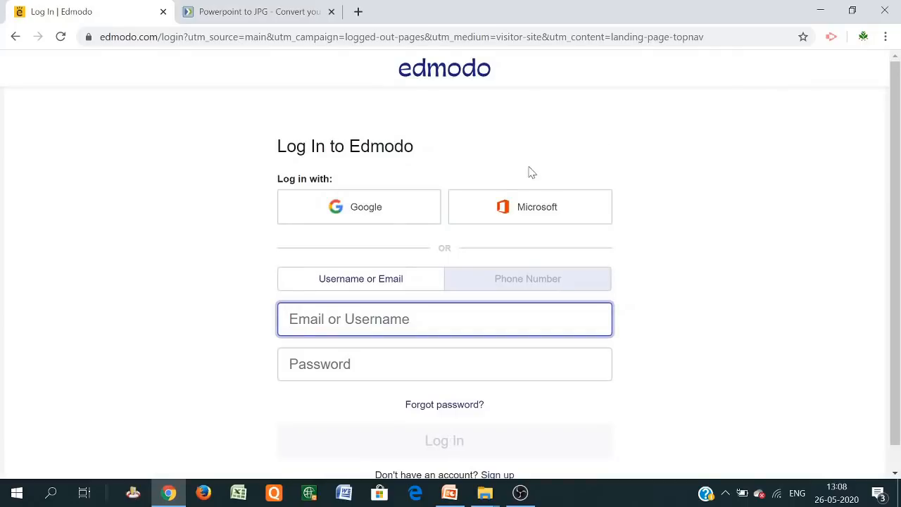
{"action": "left_click", "coordinate": [364, 212]}
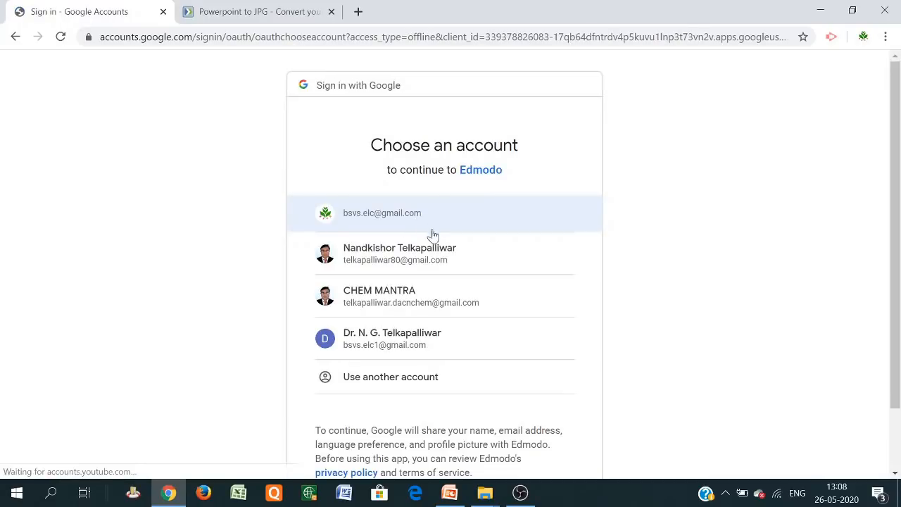
{"action": "left_click", "coordinate": [394, 378]}
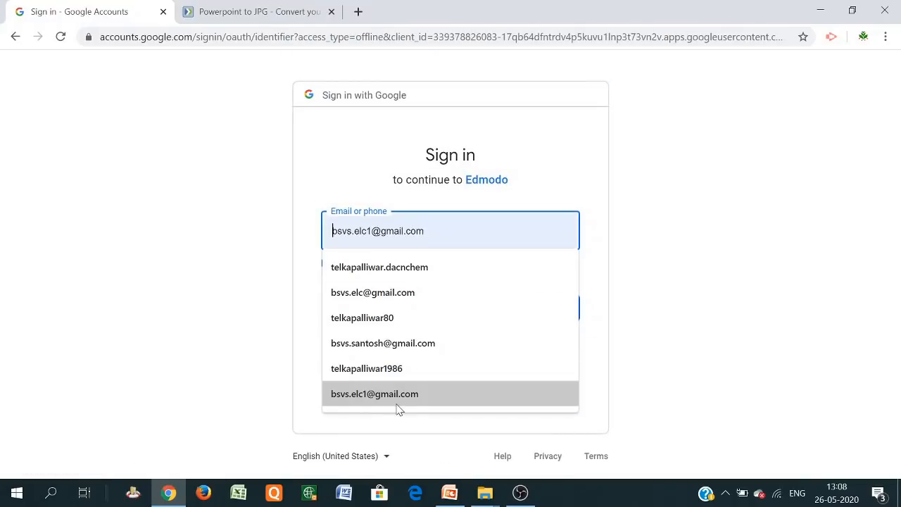
{"action": "left_click", "coordinate": [393, 401]}
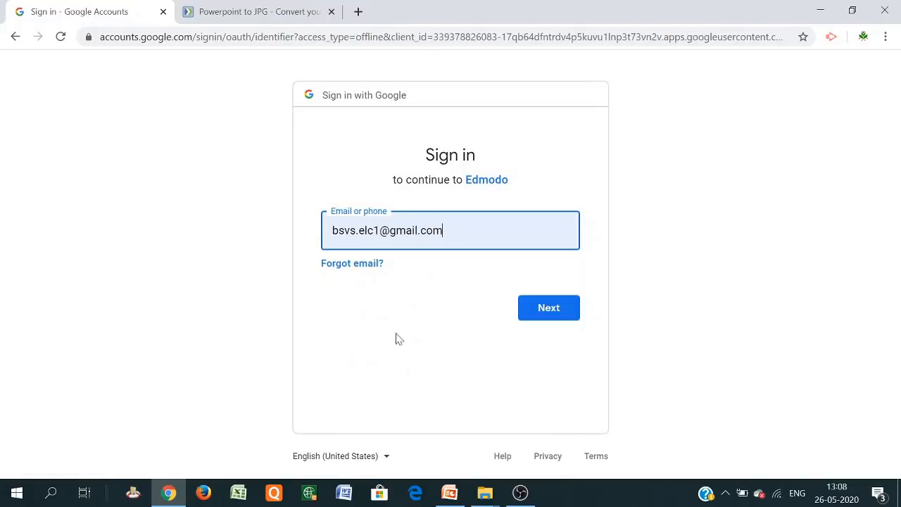
{"action": "left_click", "coordinate": [549, 312]}
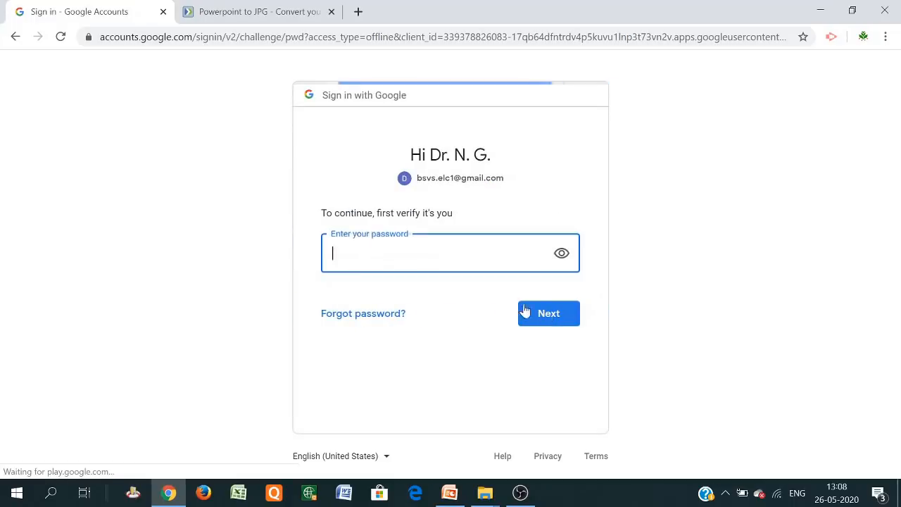
{"action": "type", "text": "•"}
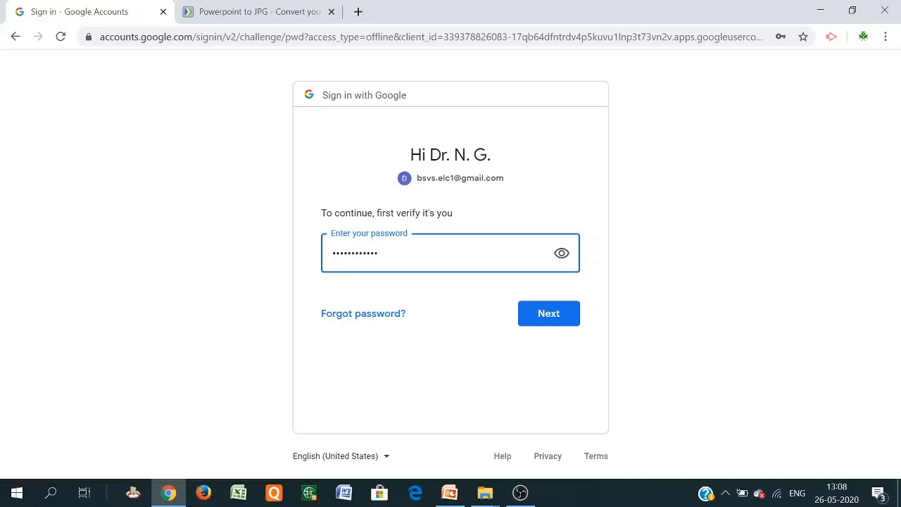
{"action": "left_click", "coordinate": [553, 315]}
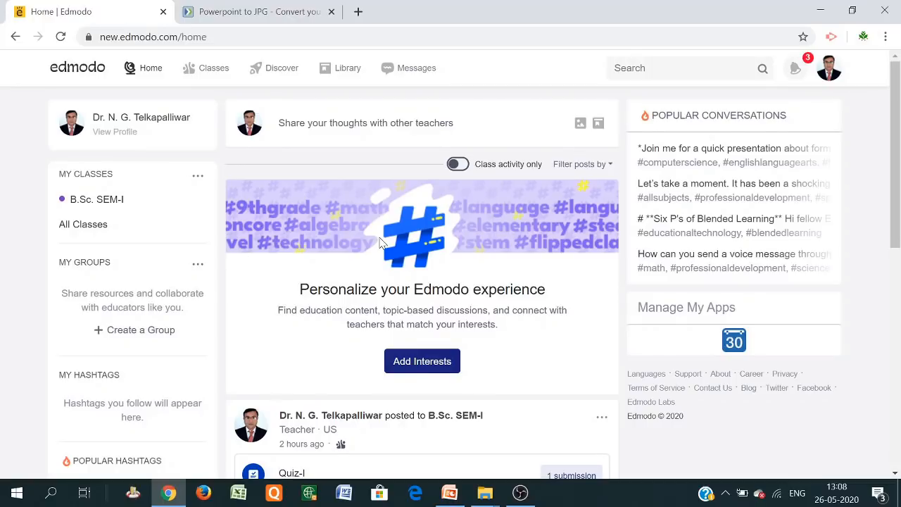
Scroll the home feed, then go to Classes to see the B.Sc. SEM-I class
{"action": "scroll", "coordinate": [380, 243], "scroll_direction": "down", "scroll_amount": 7}
{"action": "scroll", "coordinate": [380, 276], "scroll_direction": "up", "scroll_amount": 8}
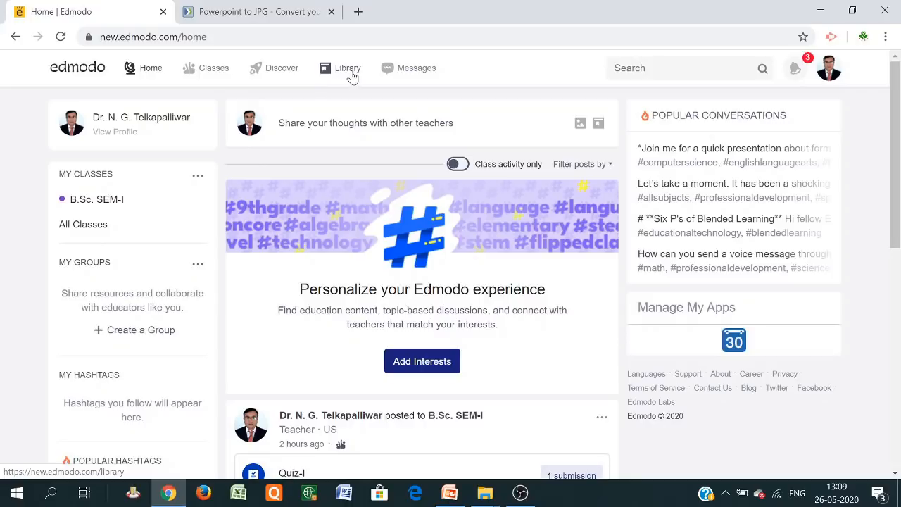
{"action": "mouse_move", "coordinate": [212, 74]}
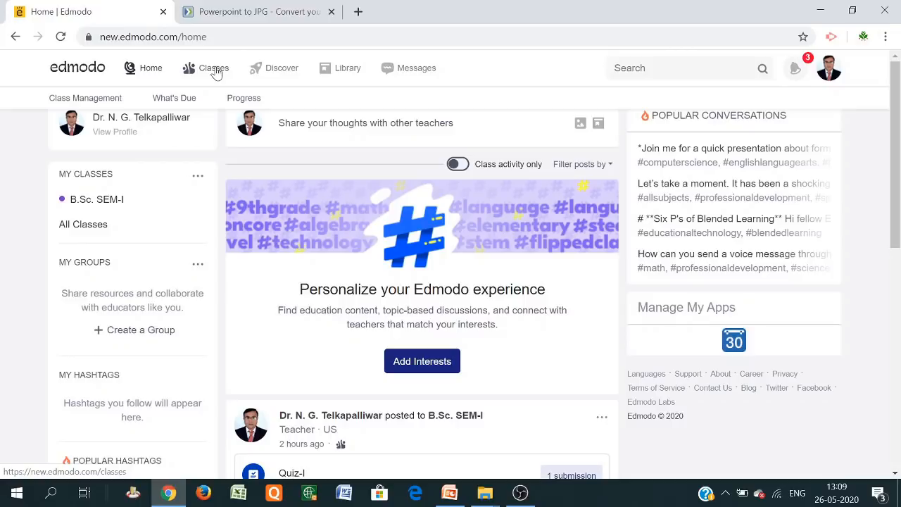
{"action": "left_click", "coordinate": [213, 68]}
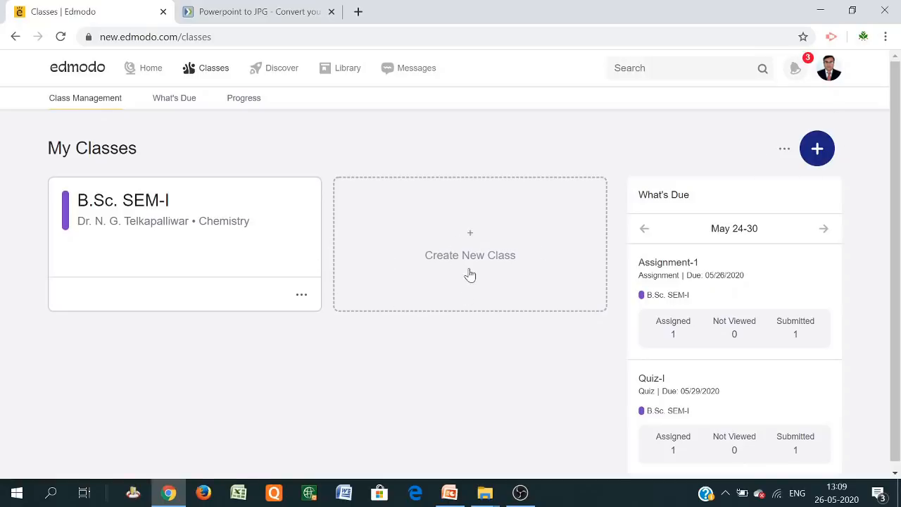
Start a new class named B.A. SEM-II with description 'Political Science Paper-II'
{"action": "left_click", "coordinate": [468, 238]}
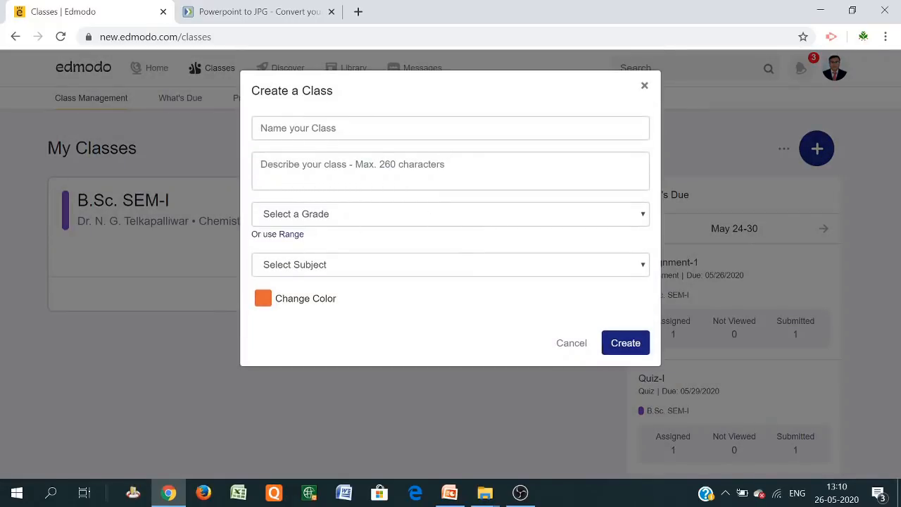
{"action": "left_click", "coordinate": [296, 128]}
{"action": "type", "text": "B.A. SEM-II"}
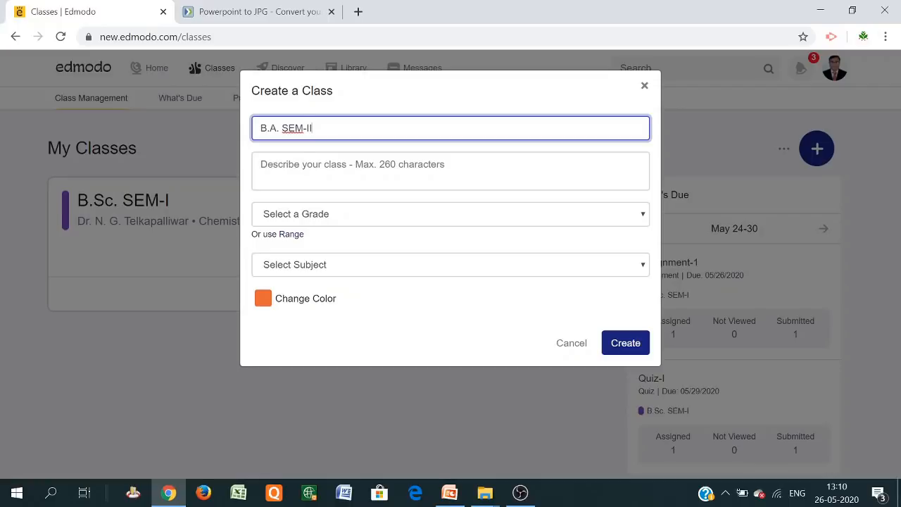
{"action": "key", "text": "Tab"}
{"action": "type", "text": "Pl"}
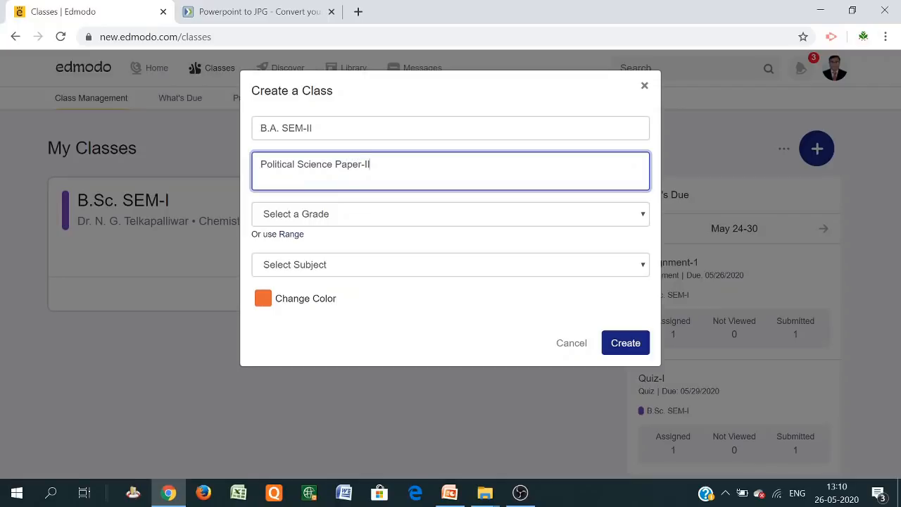
Choose Higher Education, Language Arts, sub-subject All and cyan colour, then create the class
{"action": "left_click", "coordinate": [345, 222]}
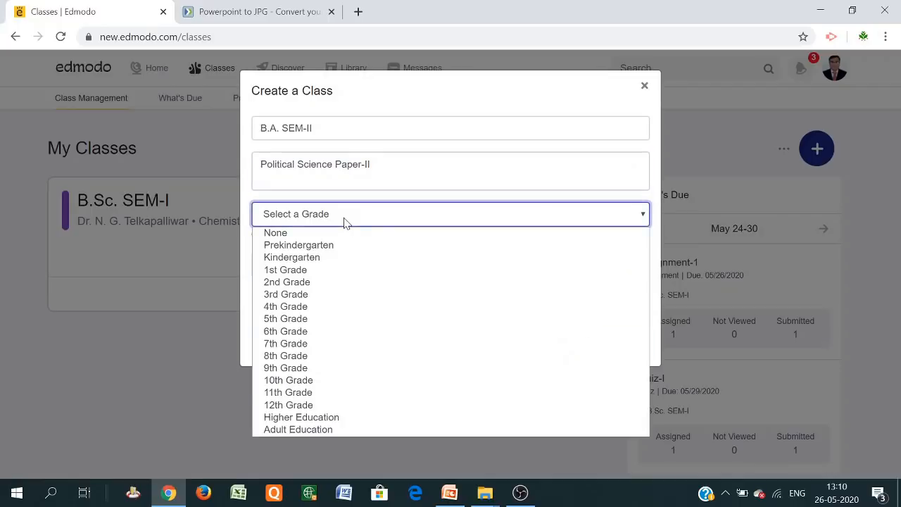
{"action": "left_click", "coordinate": [340, 423]}
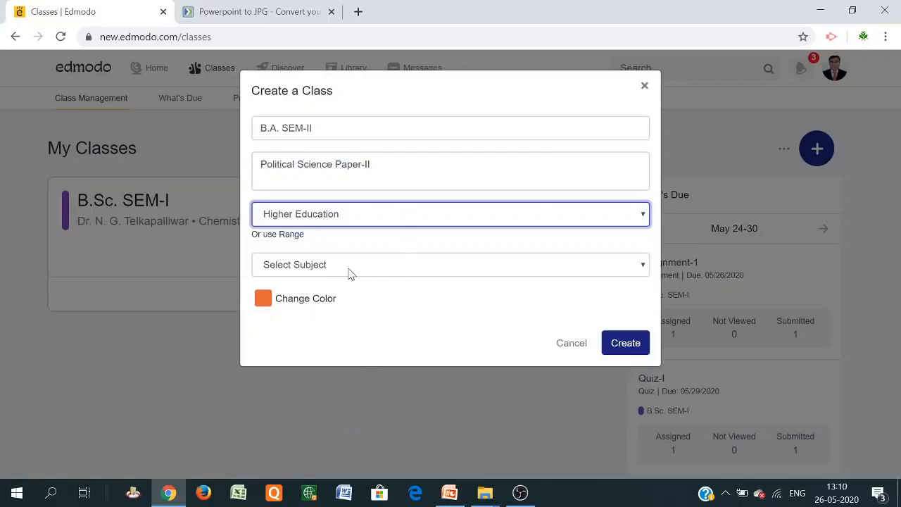
{"action": "left_click", "coordinate": [348, 272]}
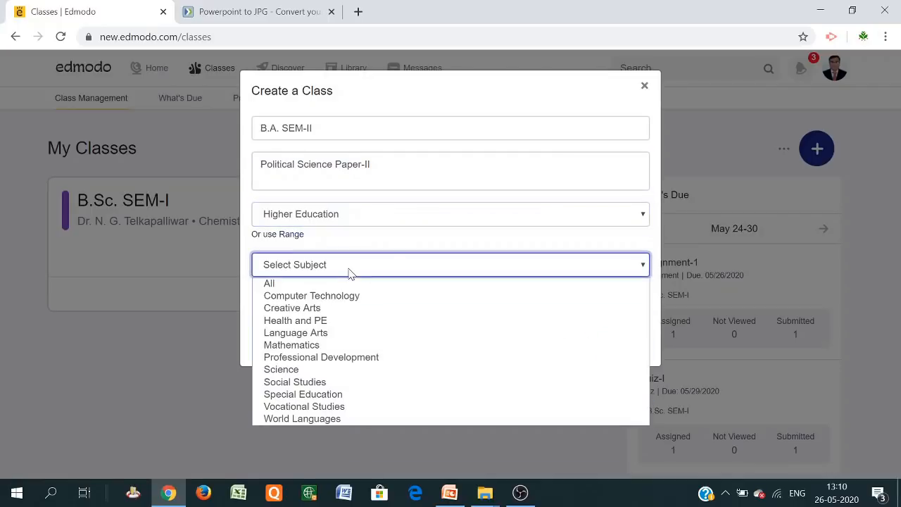
{"action": "left_click", "coordinate": [318, 336]}
{"action": "left_click", "coordinate": [523, 303]}
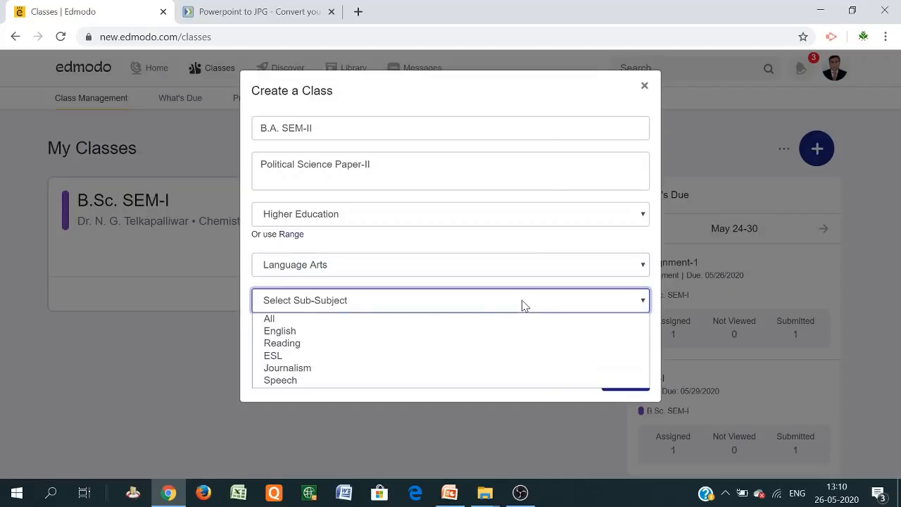
{"action": "left_click", "coordinate": [300, 322]}
{"action": "left_click", "coordinate": [262, 336]}
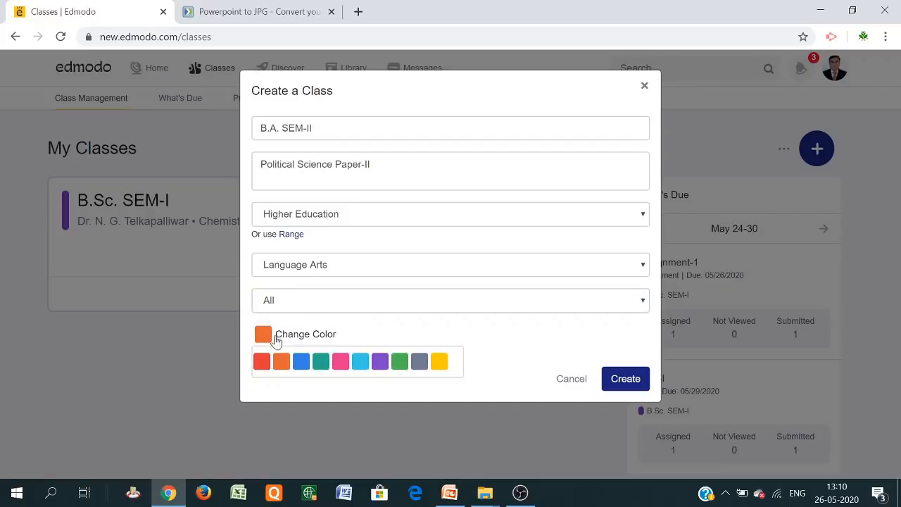
{"action": "left_click", "coordinate": [363, 363]}
{"action": "left_click", "coordinate": [625, 384]}
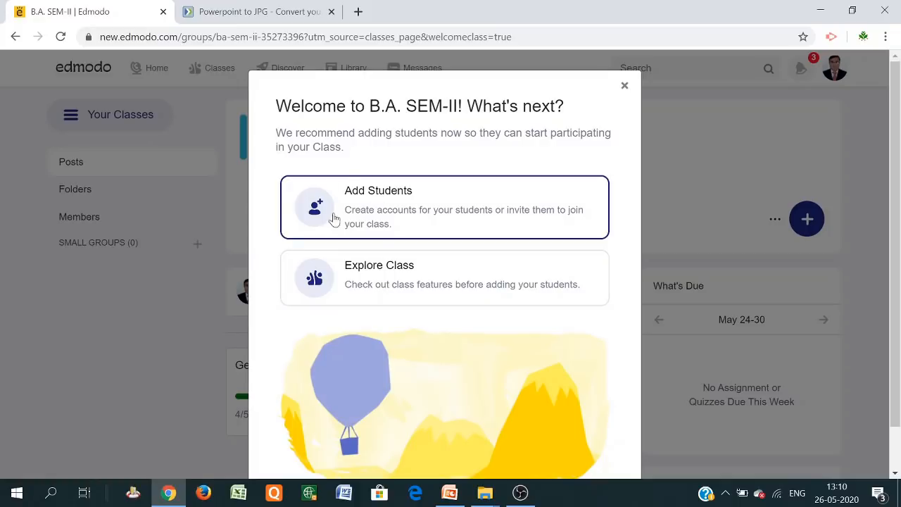
In Add Students, enter the student's first name, last name and e-mail address
{"action": "left_click", "coordinate": [384, 192]}
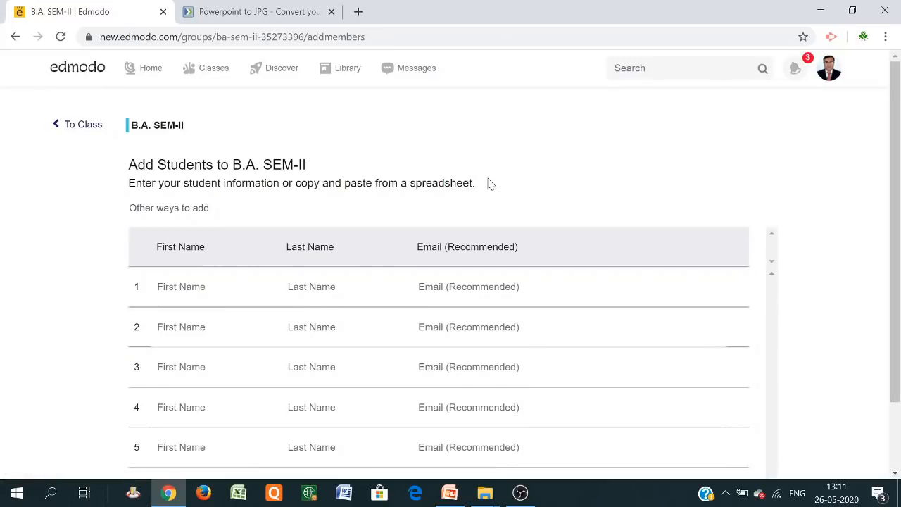
{"action": "scroll", "coordinate": [319, 225], "scroll_direction": "down", "scroll_amount": 1}
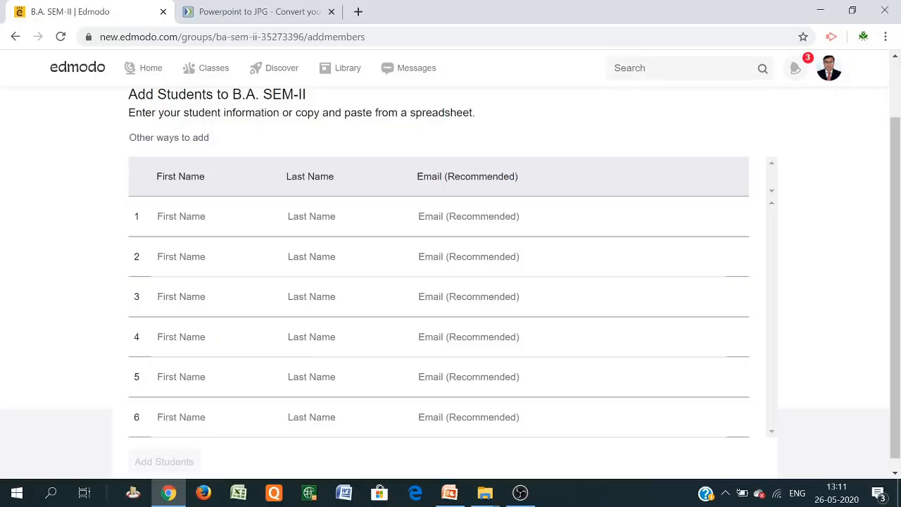
{"action": "scroll", "coordinate": [451, 281], "scroll_direction": "down", "scroll_amount": 1}
{"action": "scroll", "coordinate": [450, 281], "scroll_direction": "up", "scroll_amount": 1}
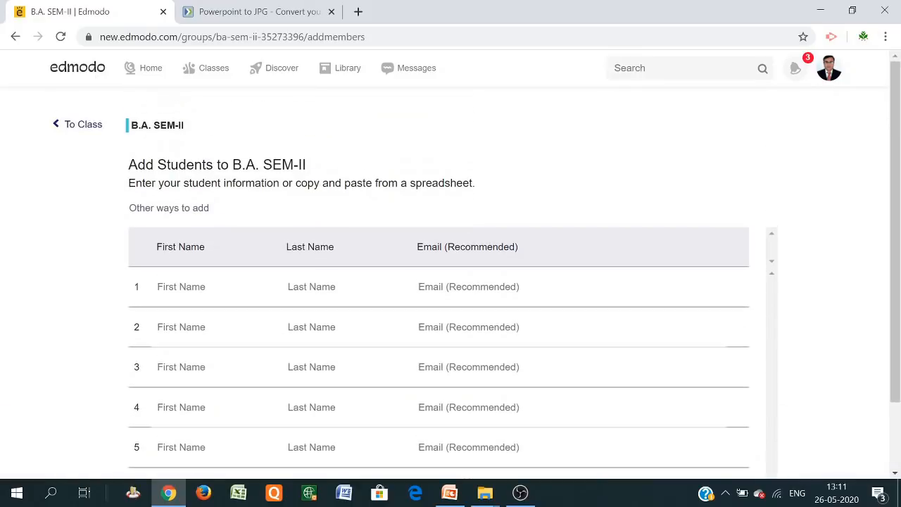
{"action": "left_click", "coordinate": [181, 287]}
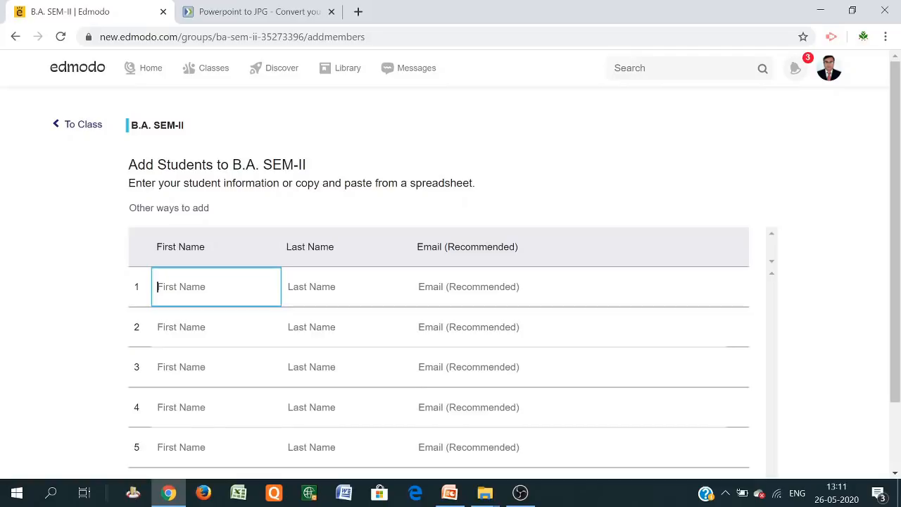
{"action": "type", "text": "Sonali"}
{"action": "key", "text": "Tab"}
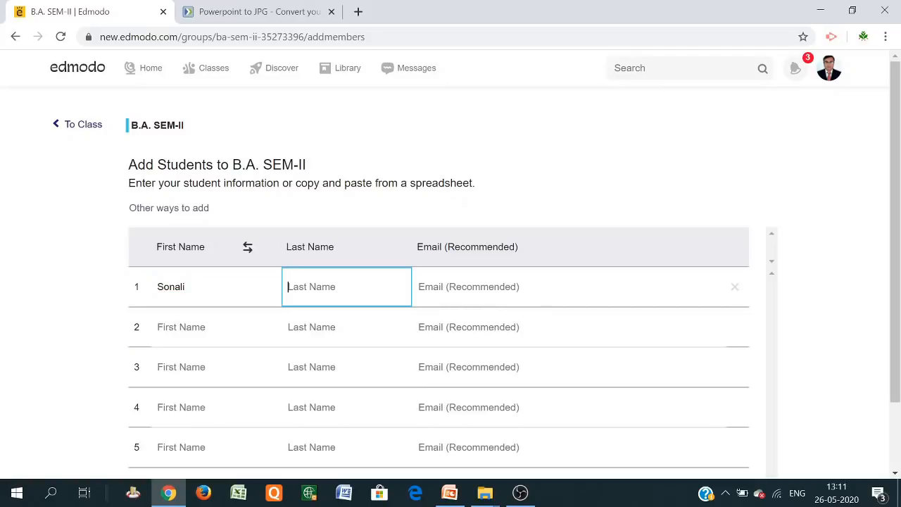
{"action": "type", "text": "T"}
{"action": "key", "text": "Tab"}
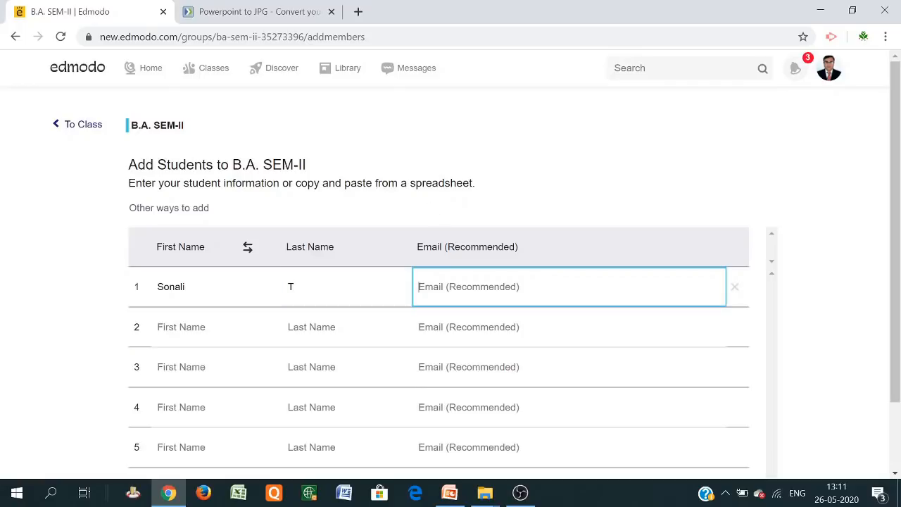
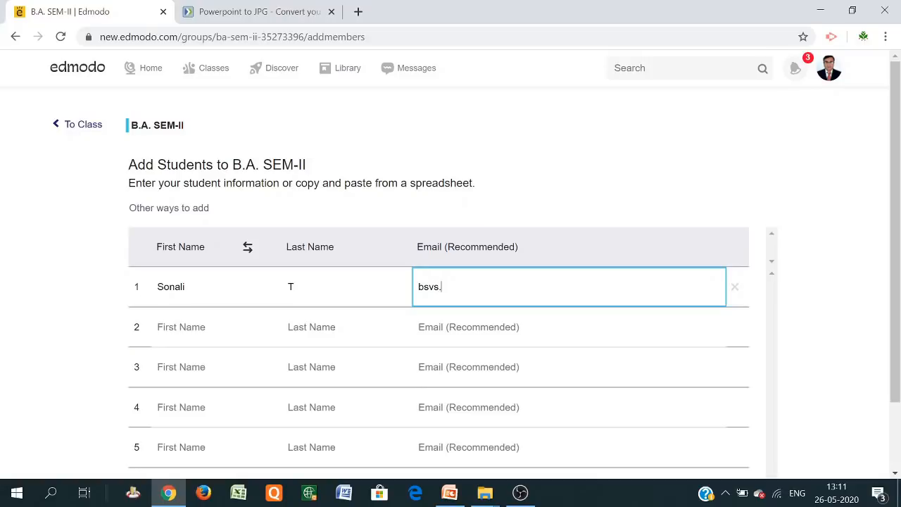
{"action": "left_click", "coordinate": [845, 265]}
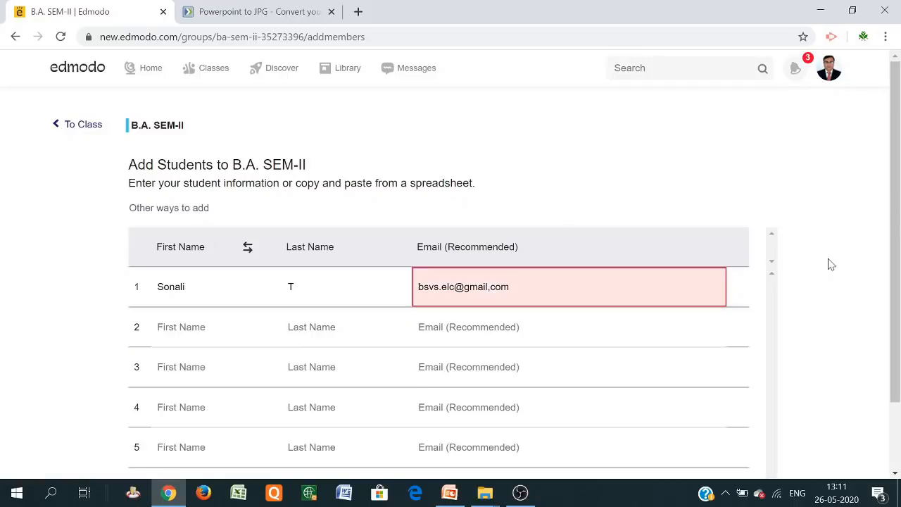
Delete the stray comma before 'com' in the e-mail and add the student
{"action": "scroll", "coordinate": [830, 264], "scroll_direction": "down", "scroll_amount": 1}
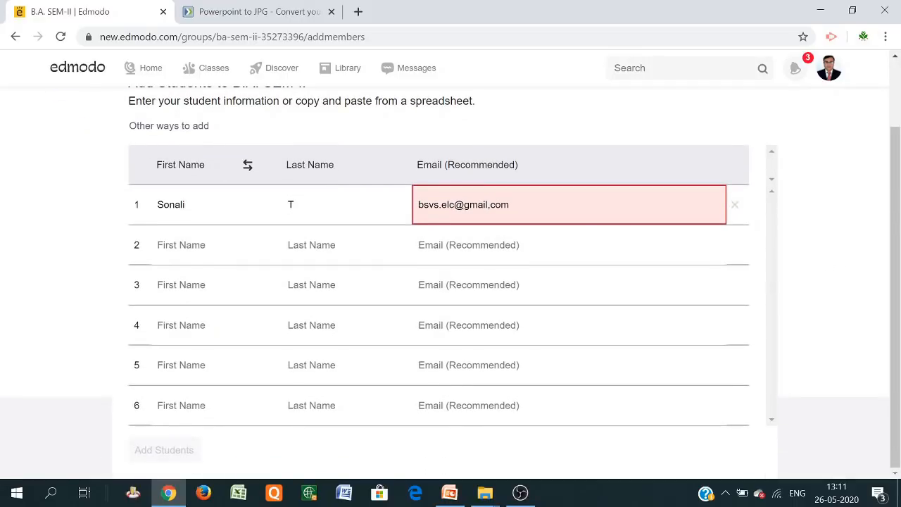
{"action": "left_click", "coordinate": [491, 205]}
{"action": "key", "text": "BackSpace"}
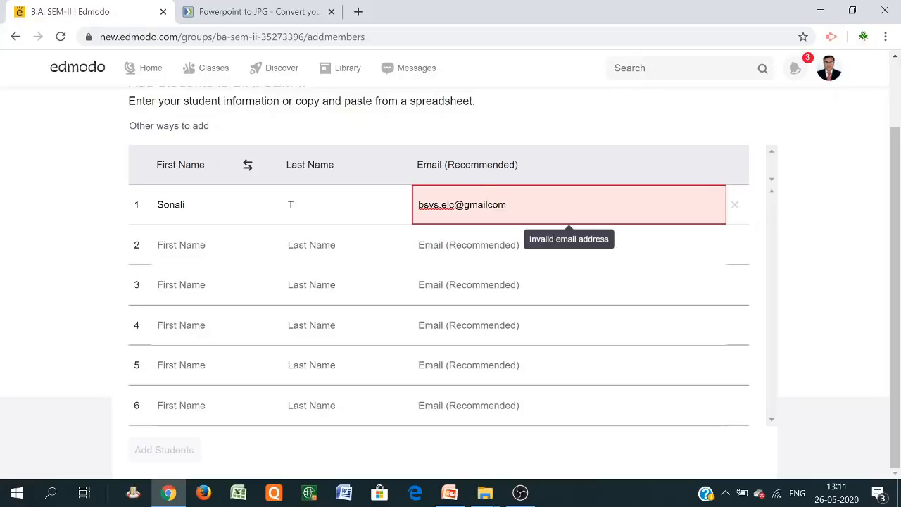
{"action": "left_click", "coordinate": [827, 323]}
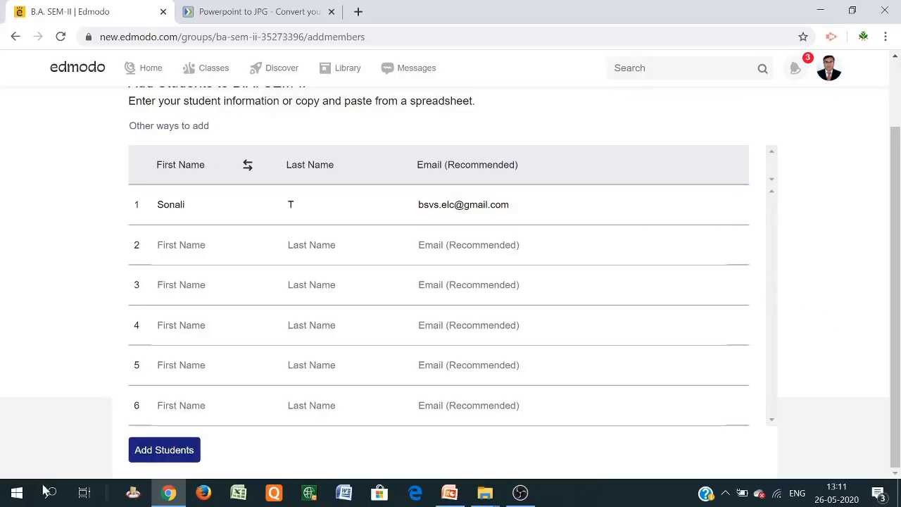
{"action": "left_click", "coordinate": [157, 451]}
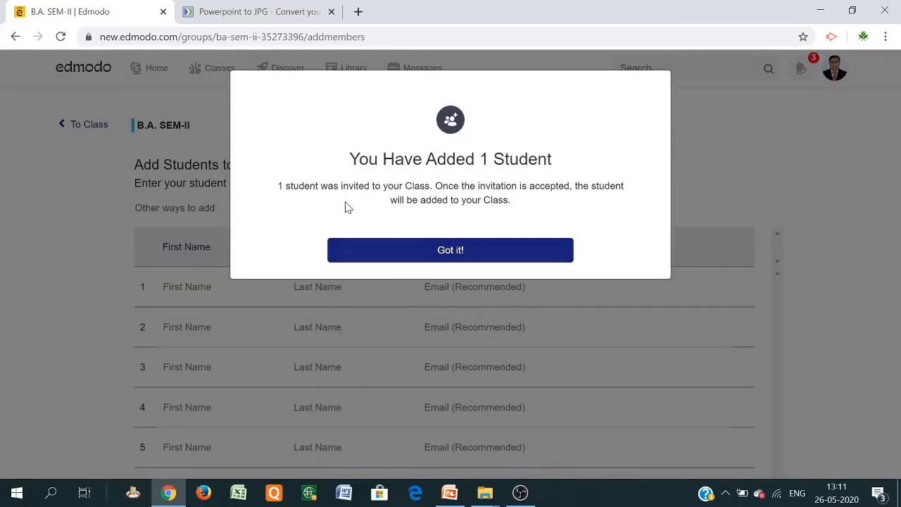
Open the Share a PDF joining instructions in a new tab and close the Powerpoint to JPG tab
{"action": "left_click", "coordinate": [444, 250]}
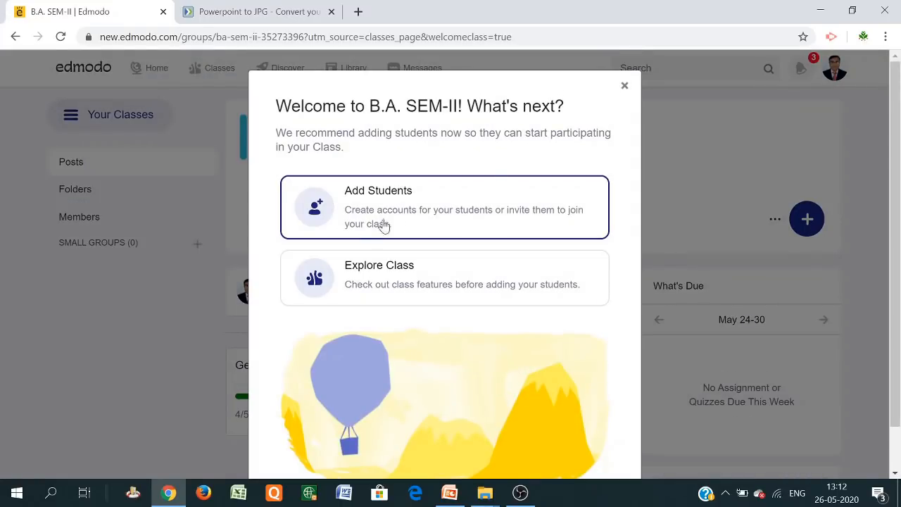
{"action": "left_click", "coordinate": [369, 200]}
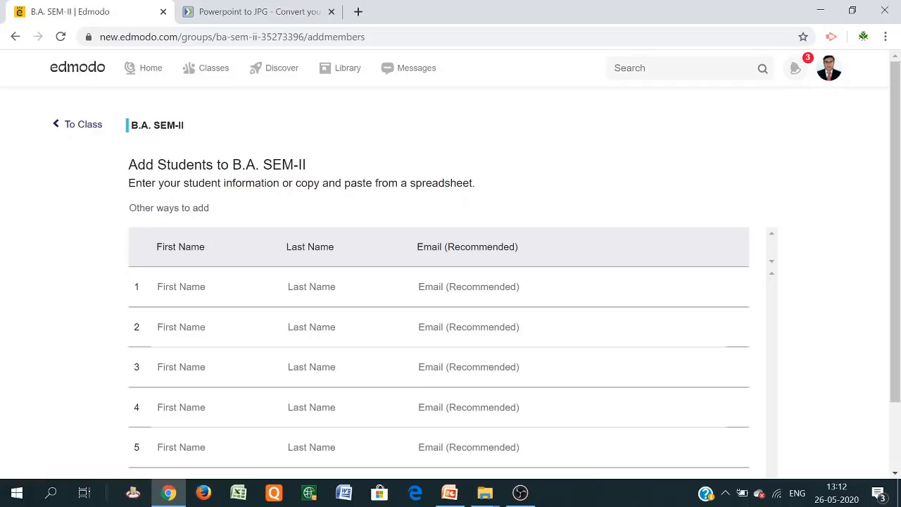
{"action": "left_click", "coordinate": [175, 215]}
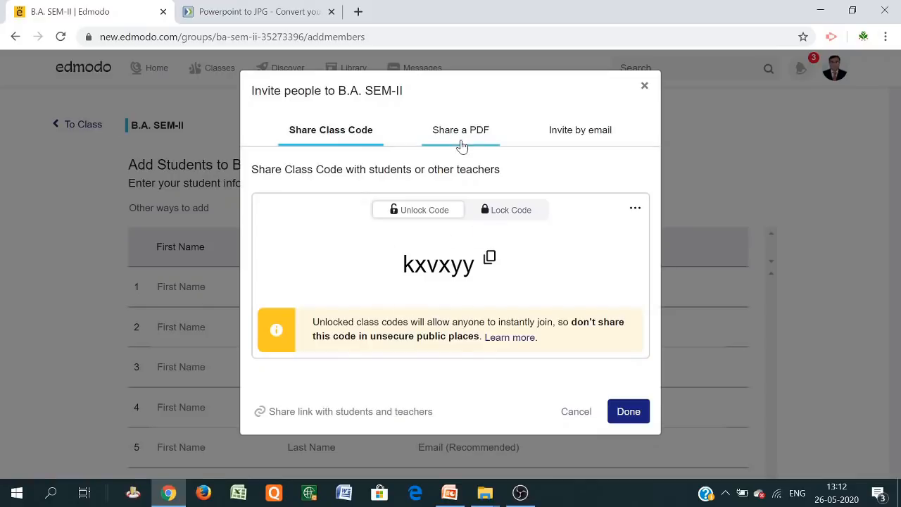
{"action": "left_click", "coordinate": [459, 138]}
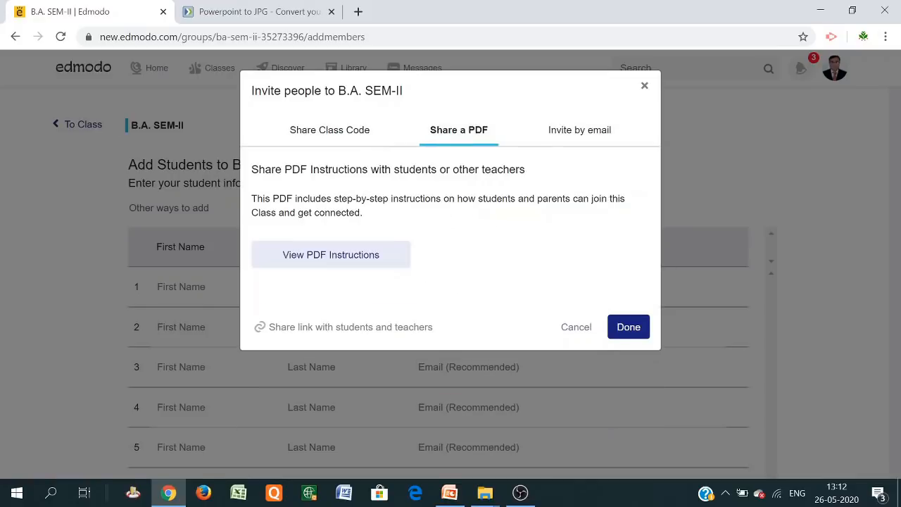
{"action": "left_click", "coordinate": [320, 257]}
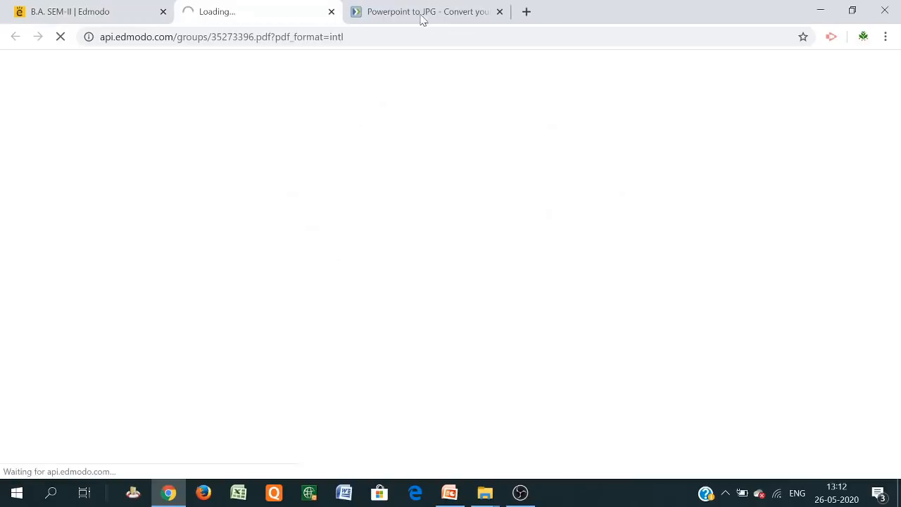
{"action": "left_click", "coordinate": [500, 11]}
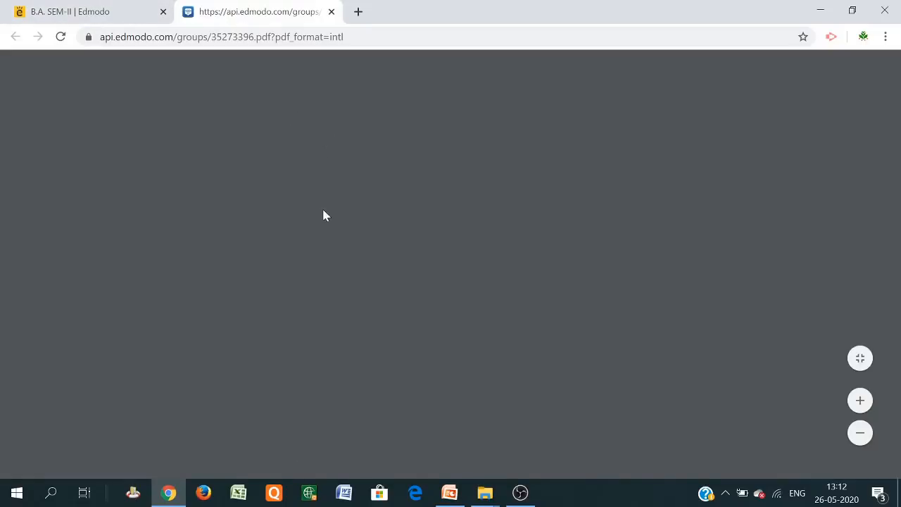
Scroll through the student and parent joining instructions and class code, then close the PDF
{"action": "scroll", "coordinate": [443, 282], "scroll_direction": "down", "scroll_amount": 1}
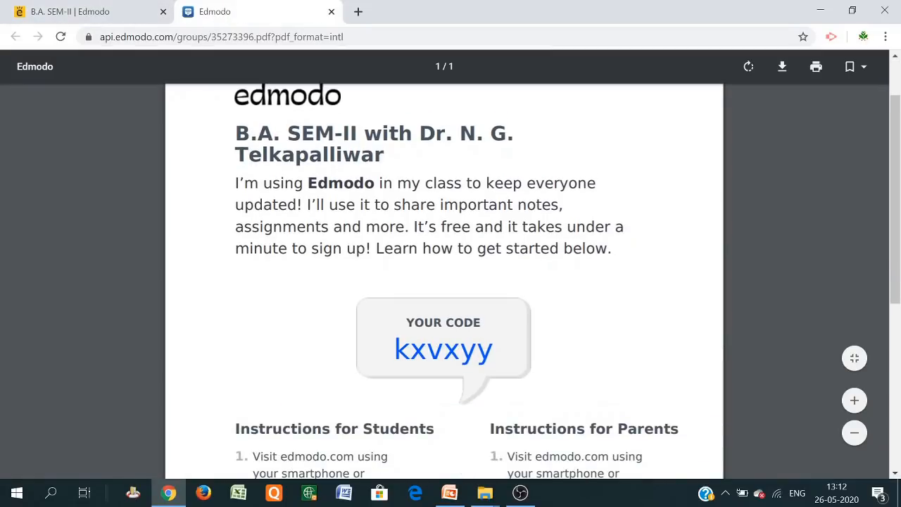
{"action": "scroll", "coordinate": [443, 276], "scroll_direction": "down", "scroll_amount": 5}
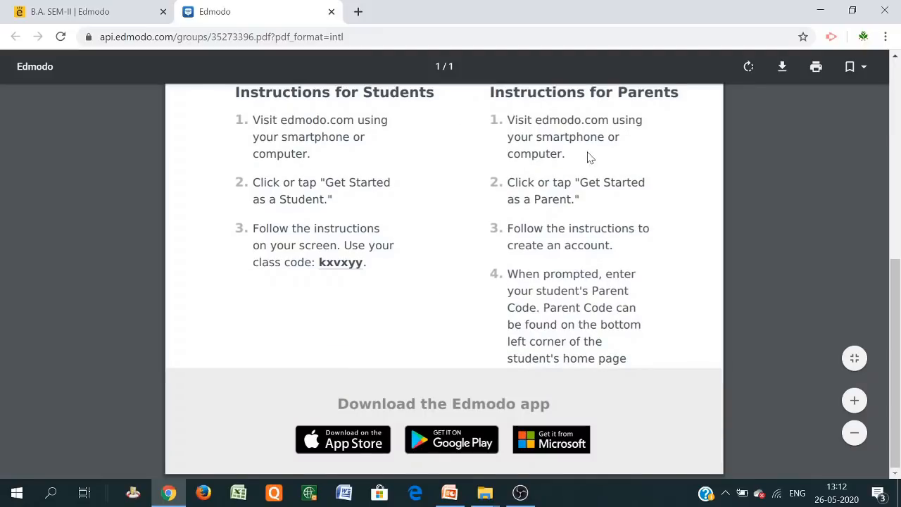
{"action": "scroll", "coordinate": [433, 309], "scroll_direction": "up", "scroll_amount": 2}
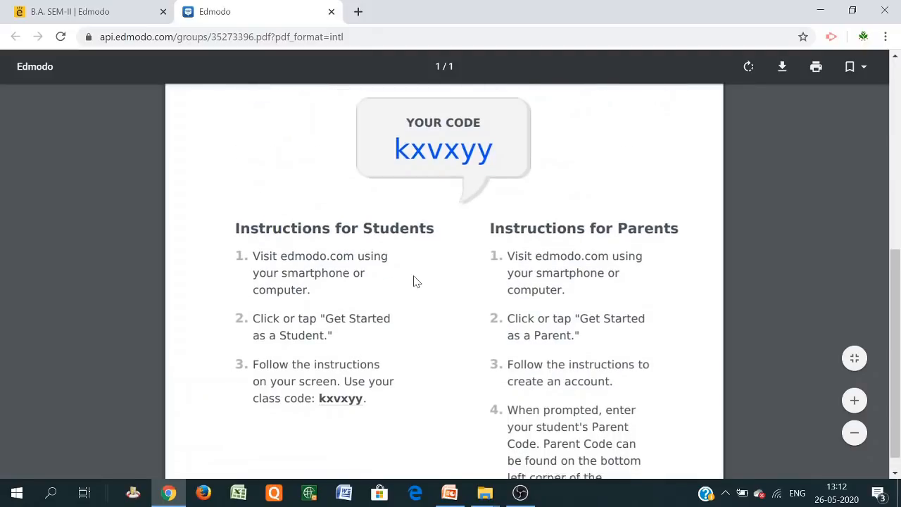
{"action": "scroll", "coordinate": [423, 317], "scroll_direction": "down", "scroll_amount": 2}
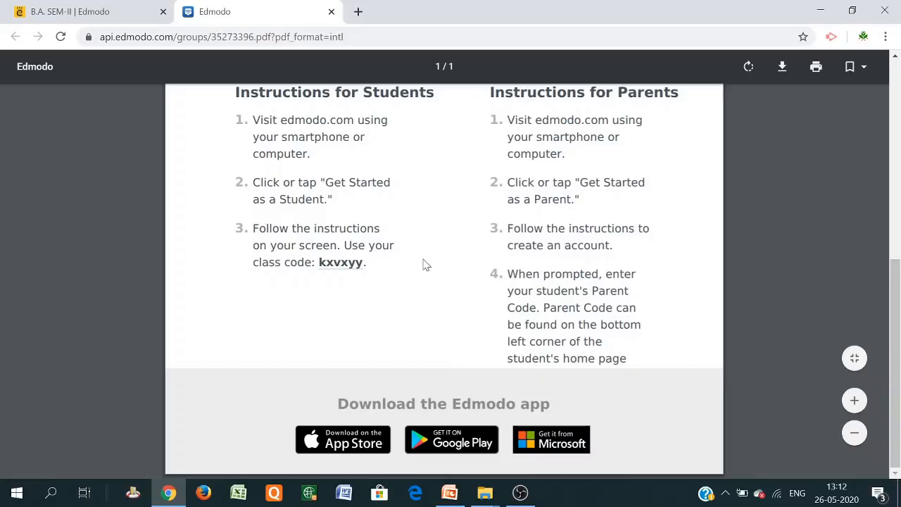
{"action": "scroll", "coordinate": [425, 264], "scroll_direction": "up", "scroll_amount": 2}
{"action": "scroll", "coordinate": [424, 264], "scroll_direction": "up", "scroll_amount": 2}
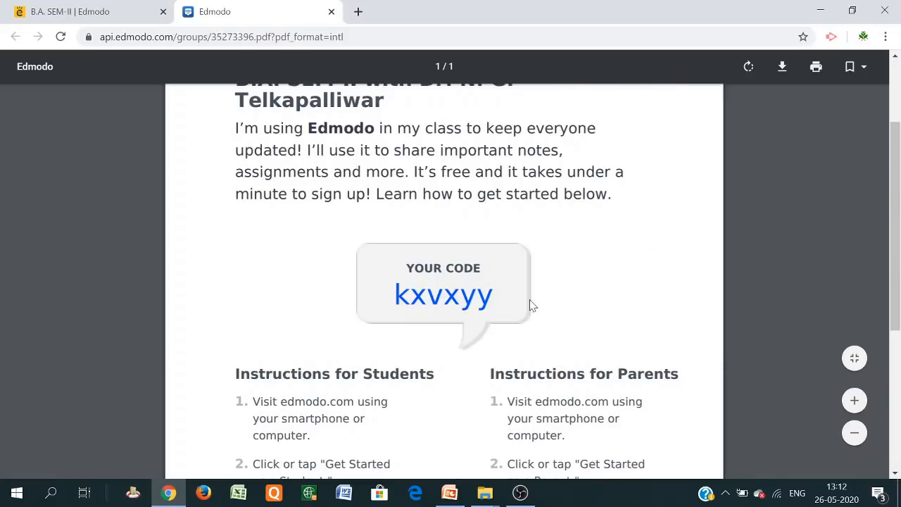
{"action": "scroll", "coordinate": [519, 321], "scroll_direction": "up", "scroll_amount": 2}
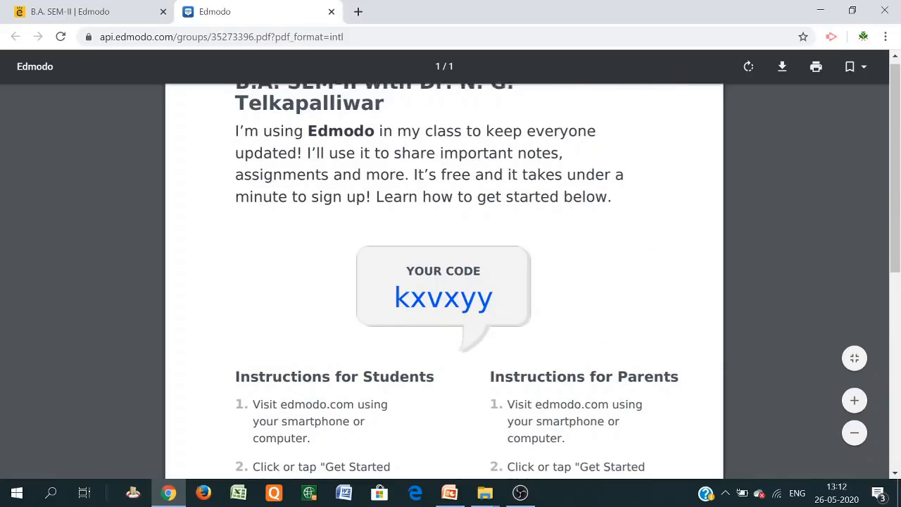
{"action": "left_click", "coordinate": [331, 12]}
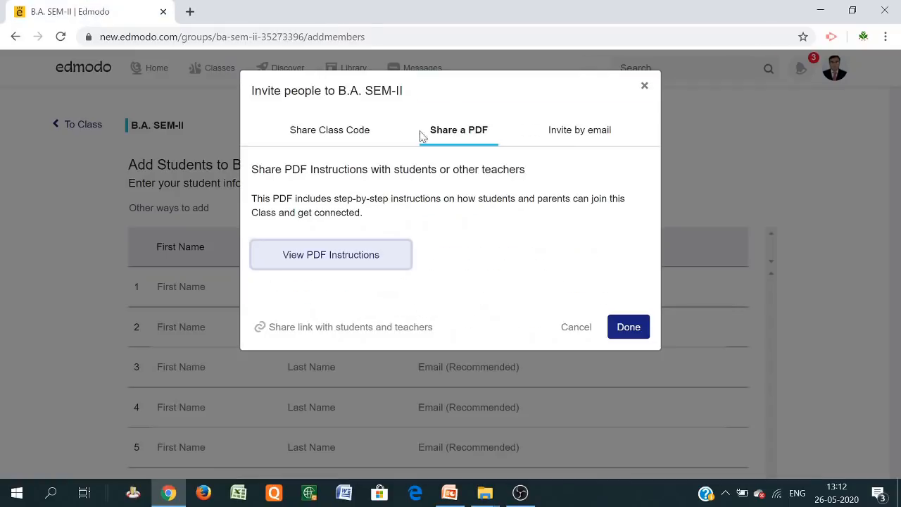
Copy the B.A. SEM-II class code from the Share Class Code tab and close the dialog
{"action": "left_click", "coordinate": [588, 136]}
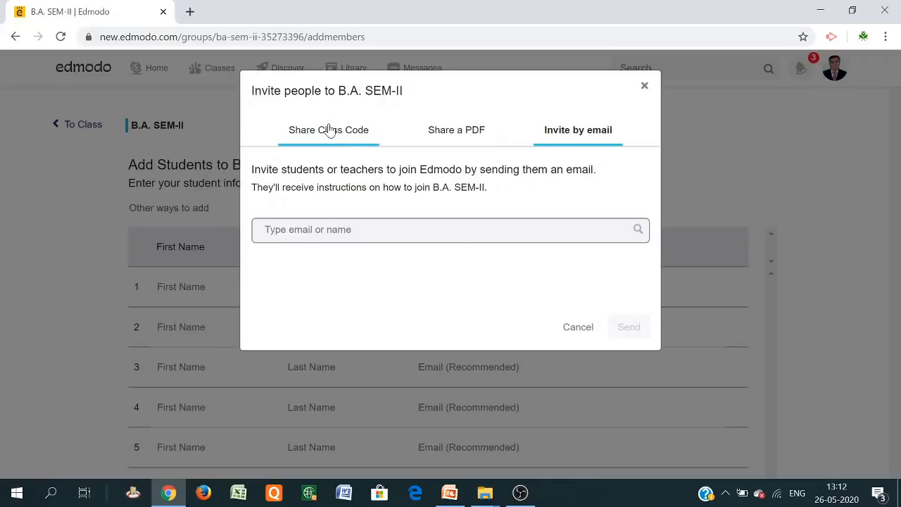
{"action": "left_click", "coordinate": [329, 132]}
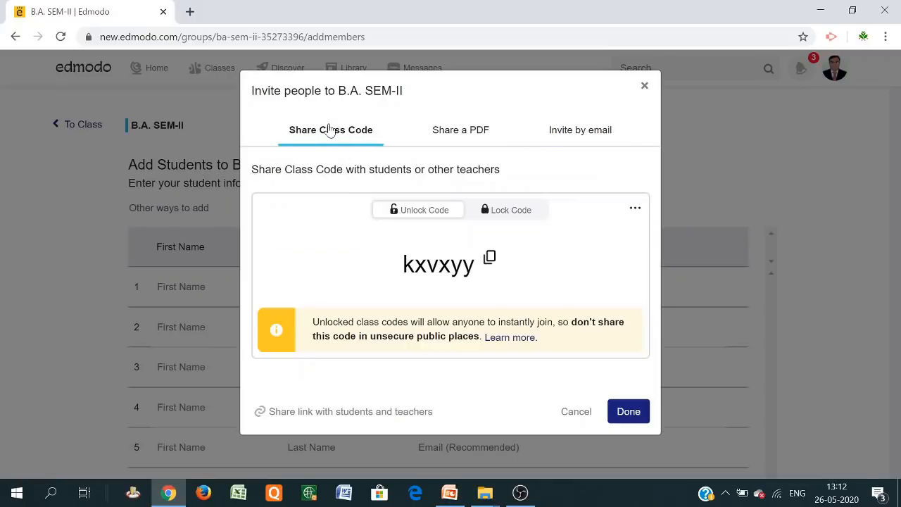
{"action": "left_click", "coordinate": [491, 259]}
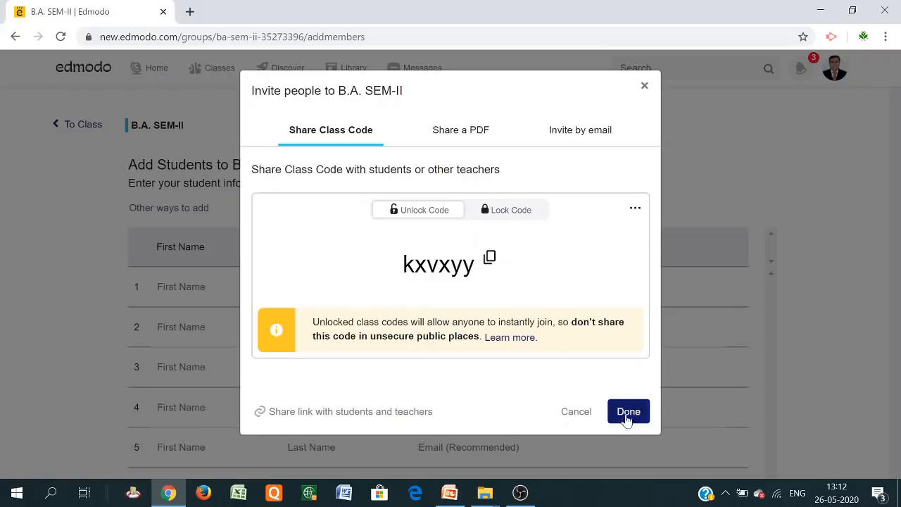
{"action": "left_click", "coordinate": [628, 421]}
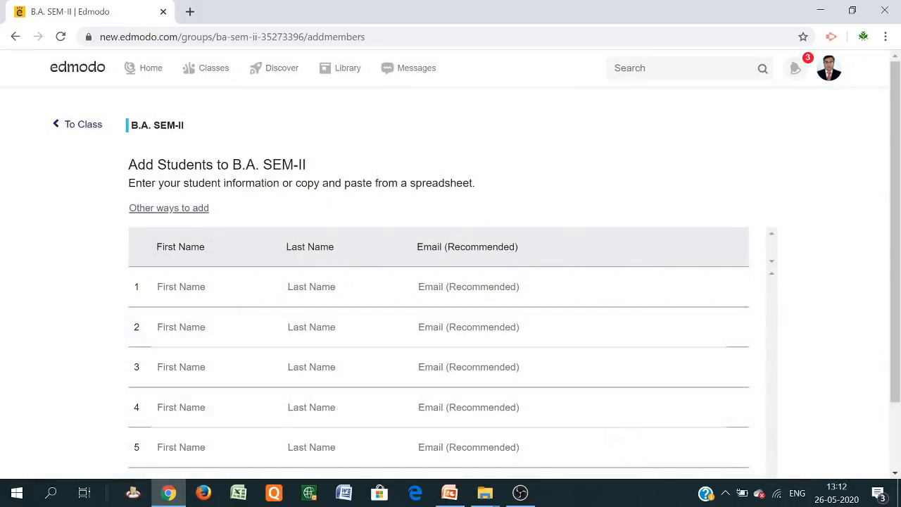
Copy the class's shareable join link from Other ways to add
{"action": "left_click", "coordinate": [185, 209]}
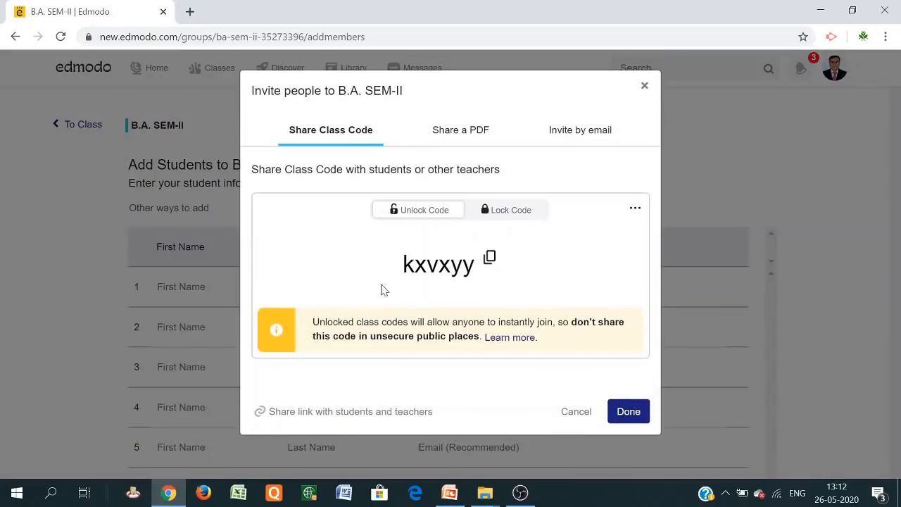
{"action": "left_click", "coordinate": [321, 415]}
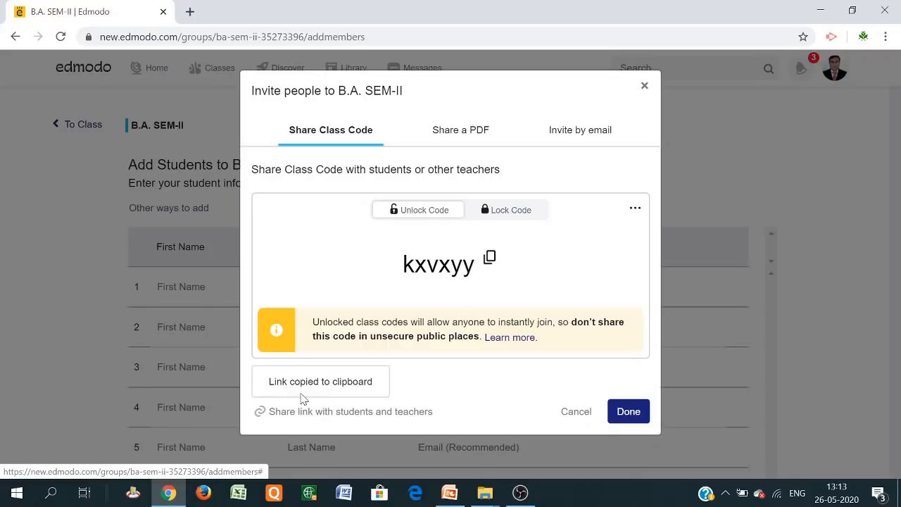
{"action": "left_click", "coordinate": [349, 496]}
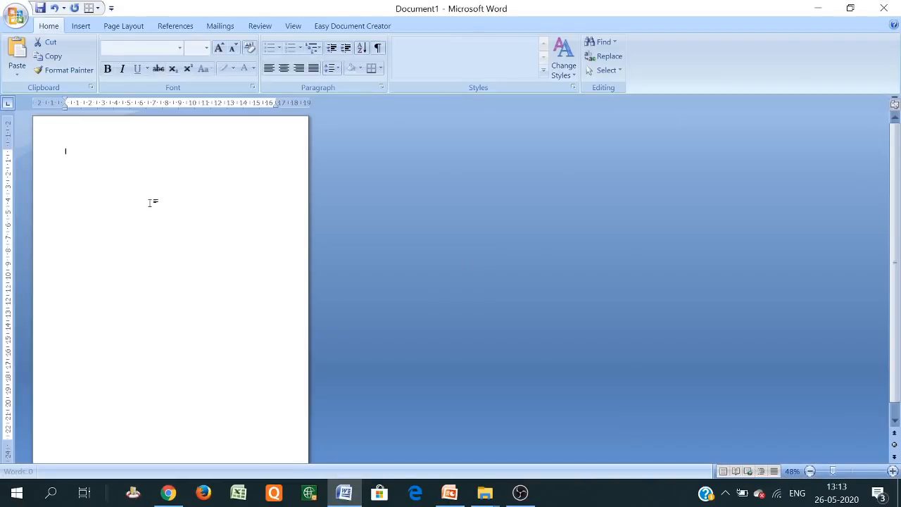
Paste the Edmodo join link into Word's blank Document1, select it, and return to Chrome
{"action": "right_click", "coordinate": [151, 202]}
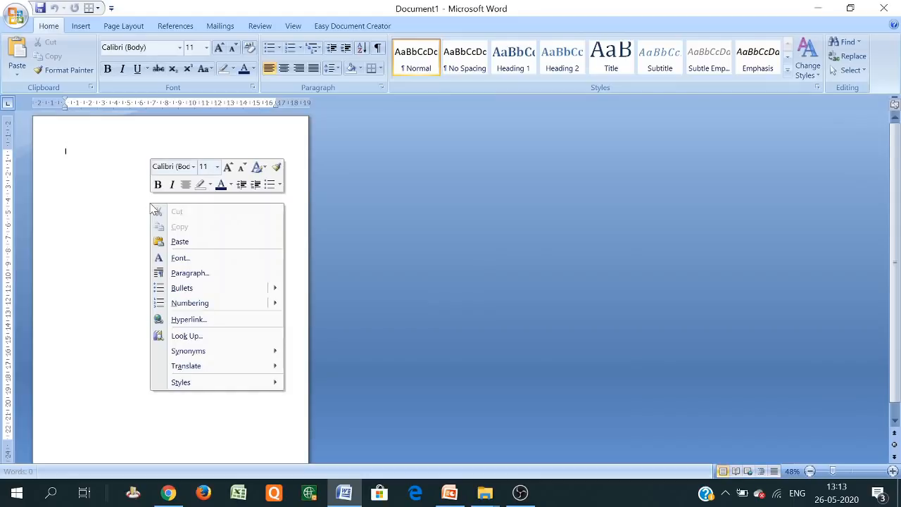
{"action": "left_click", "coordinate": [179, 242]}
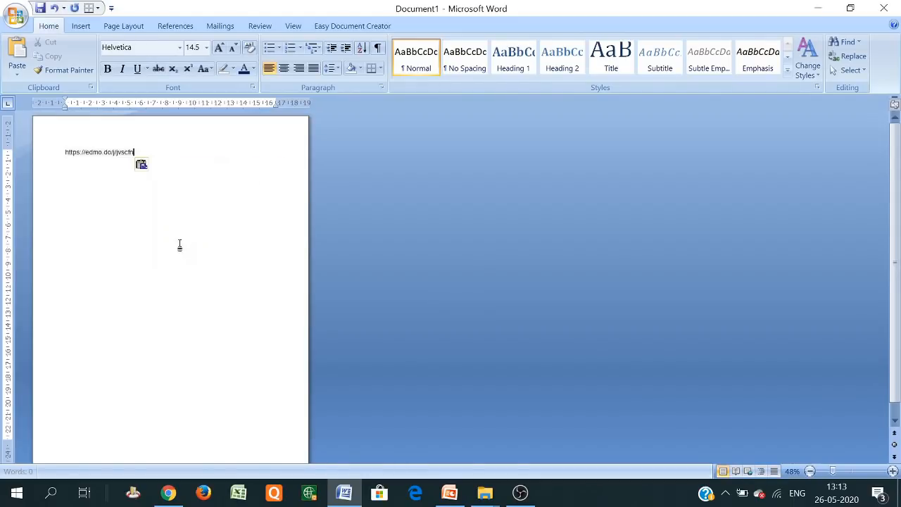
{"action": "left_click_drag", "start_coordinate": [134, 153], "coordinate": [64, 152]}
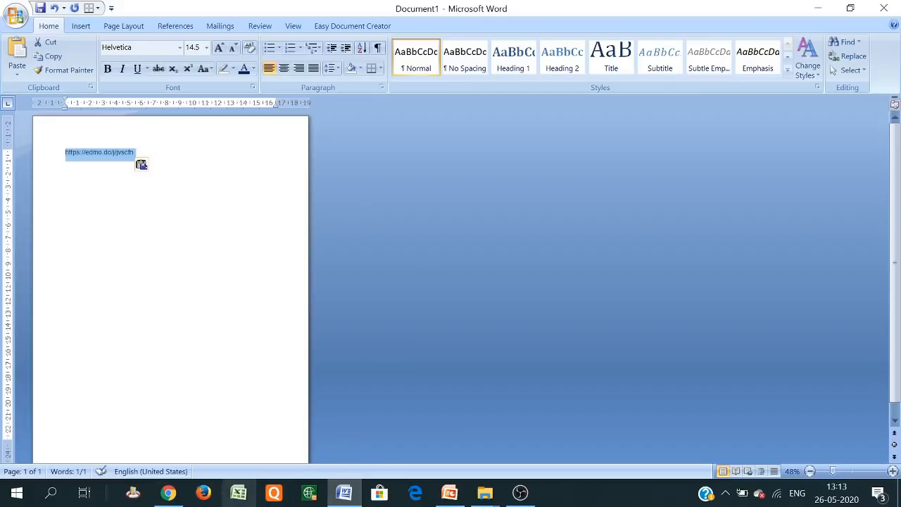
{"action": "left_click", "coordinate": [168, 495]}
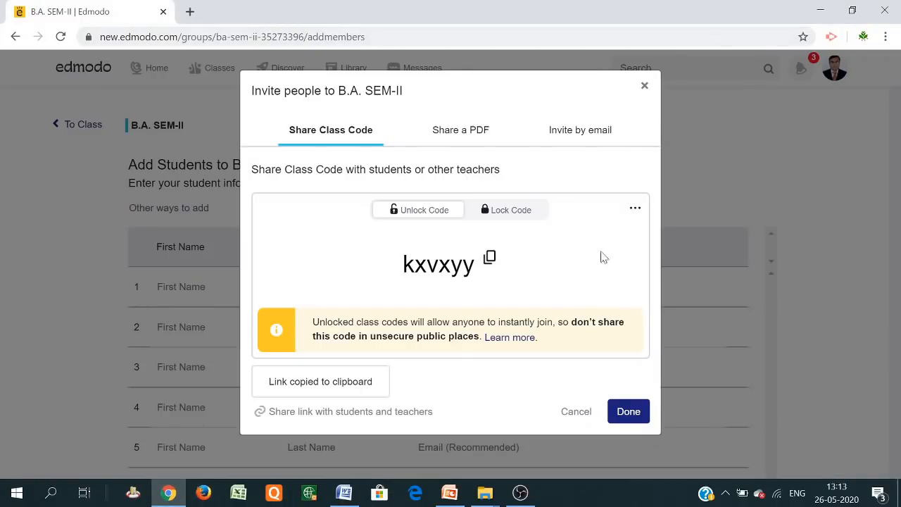
Close the invite dialog, return to the home feed, and open the MY CLASSES '...' menu
{"action": "left_click", "coordinate": [627, 412]}
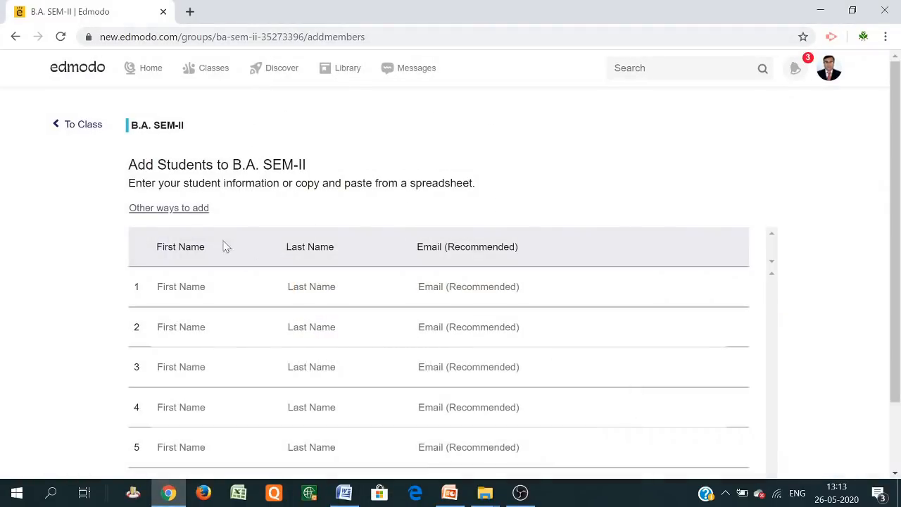
{"action": "left_click", "coordinate": [156, 77]}
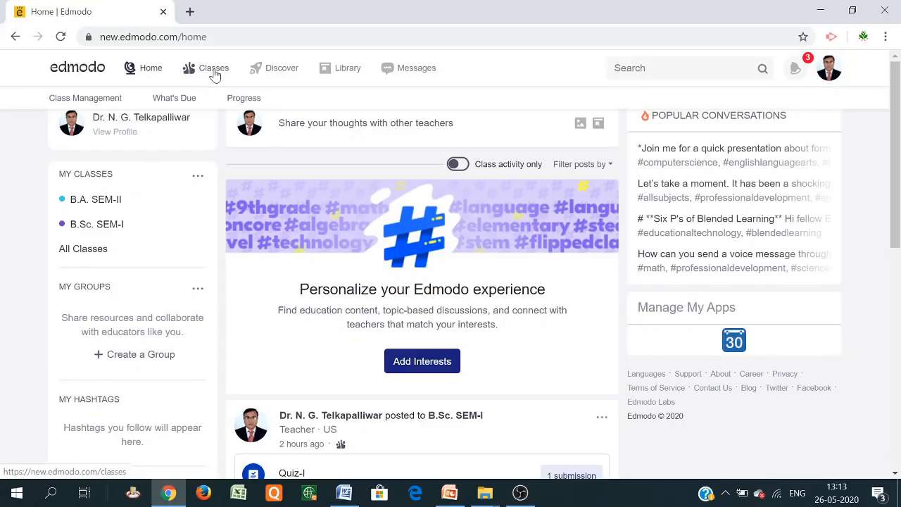
{"action": "left_click", "coordinate": [194, 178]}
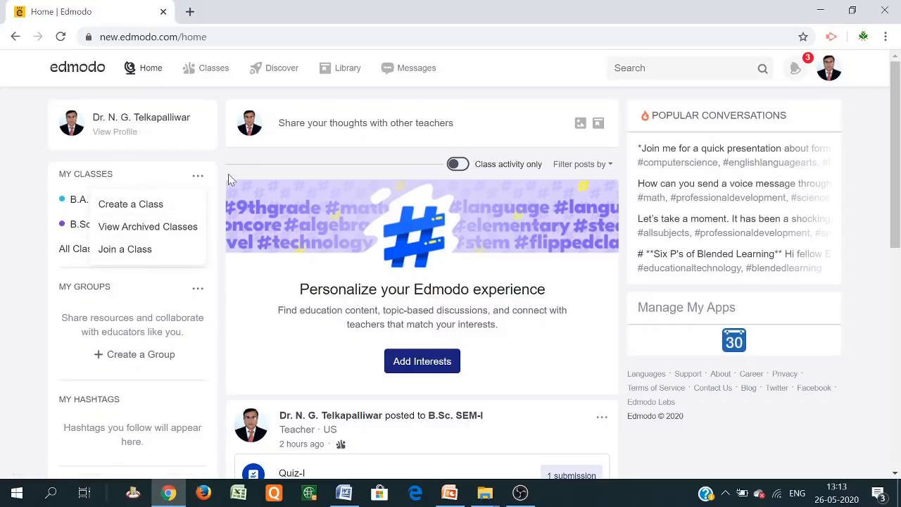
{"action": "left_click", "coordinate": [197, 179]}
{"action": "left_click", "coordinate": [197, 179]}
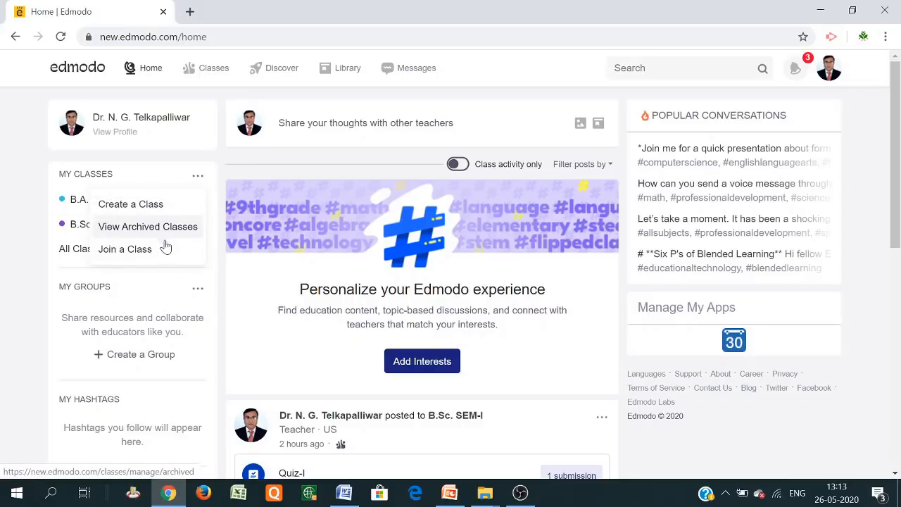
Open the Join a Class dialog, then close it without entering any class code
{"action": "left_click", "coordinate": [120, 252]}
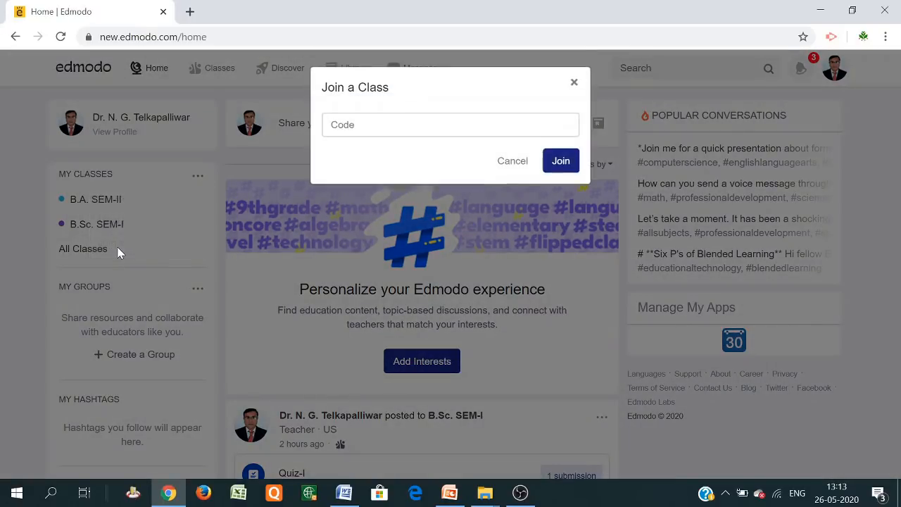
{"action": "left_click", "coordinate": [385, 128]}
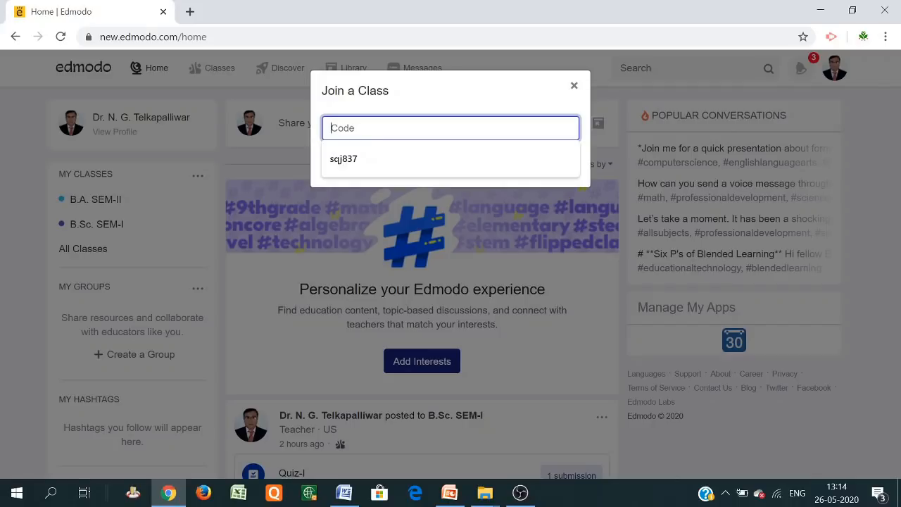
{"action": "left_click", "coordinate": [574, 88]}
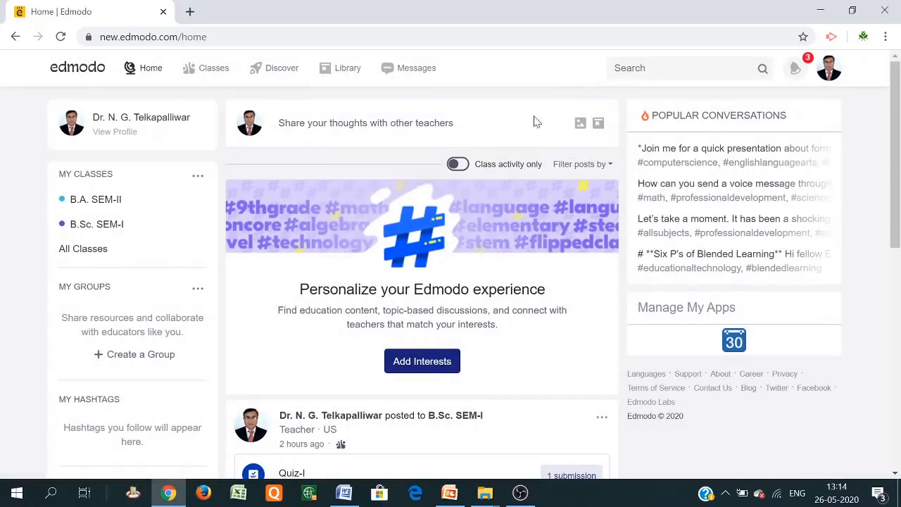
Go to the Classes list and open the B.Sc. SEM-I class page
{"action": "left_click", "coordinate": [198, 178]}
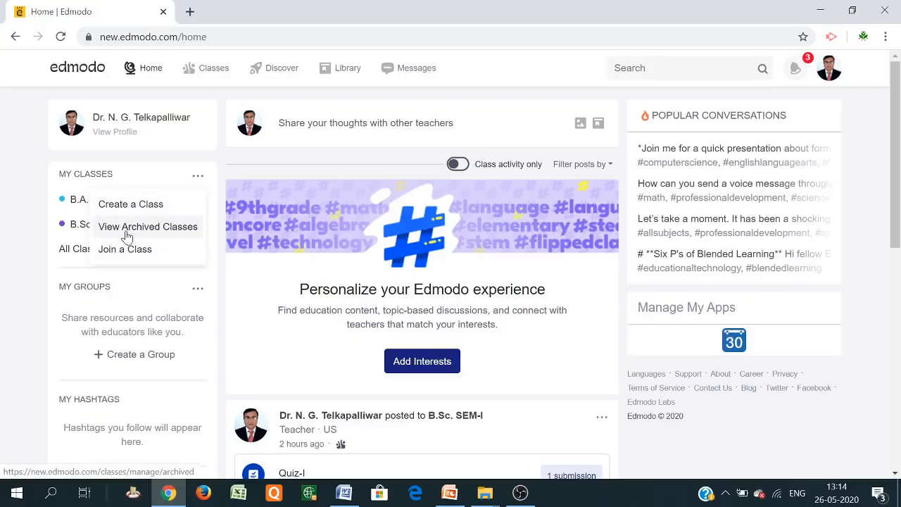
{"action": "left_click", "coordinate": [15, 200]}
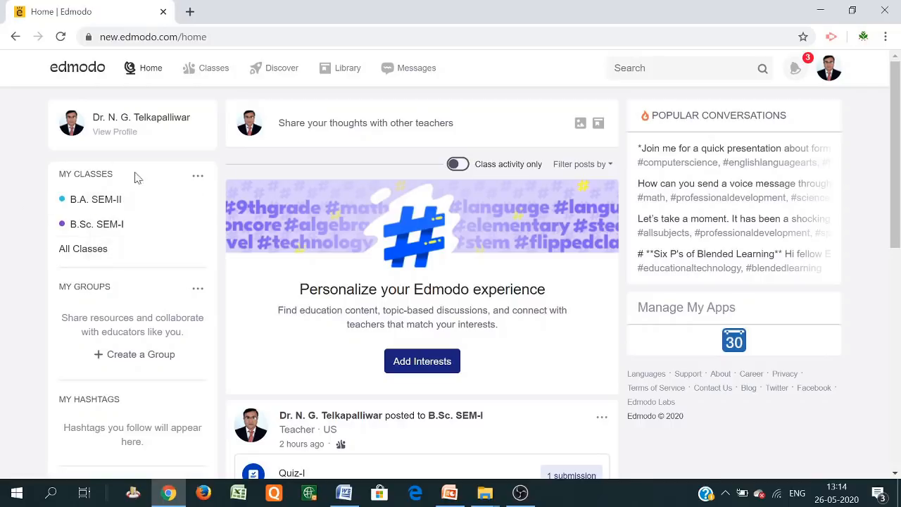
{"action": "left_click", "coordinate": [213, 74]}
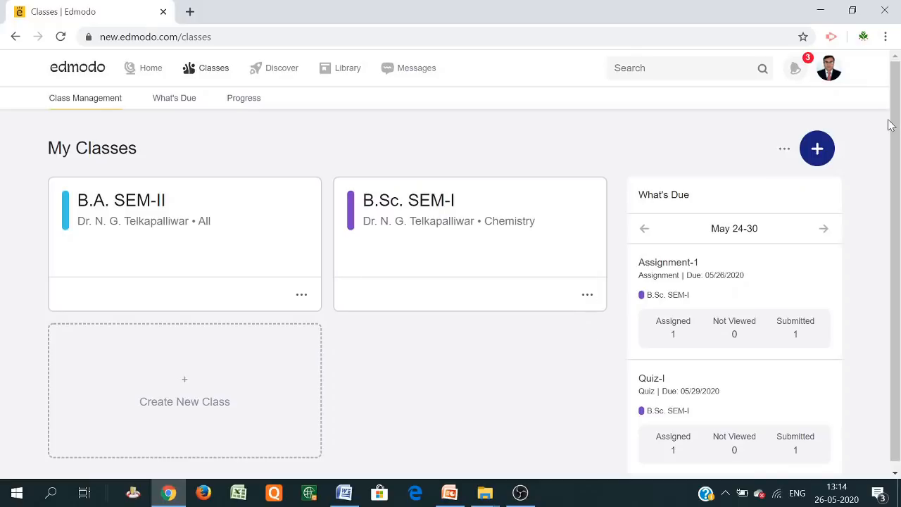
{"action": "left_click", "coordinate": [817, 151]}
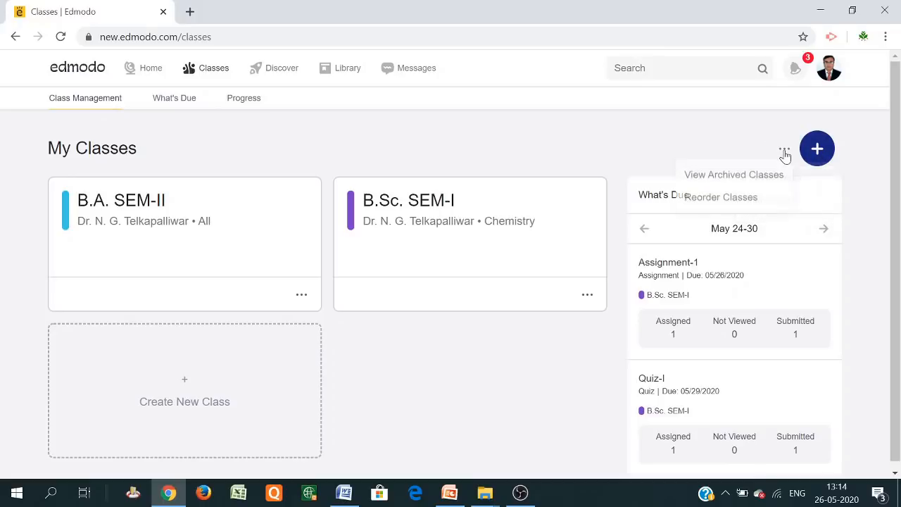
{"action": "left_click", "coordinate": [449, 200]}
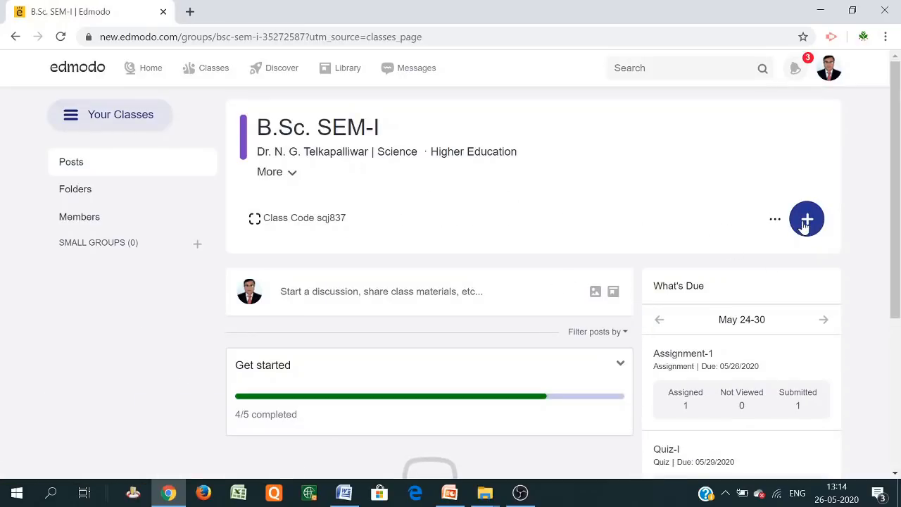
{"action": "mouse_move", "coordinate": [807, 224]}
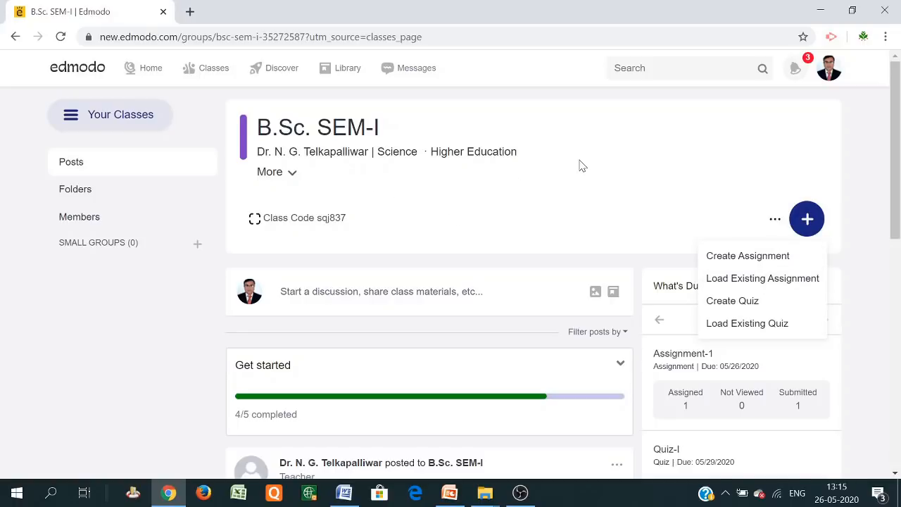
{"action": "mouse_move", "coordinate": [192, 82]}
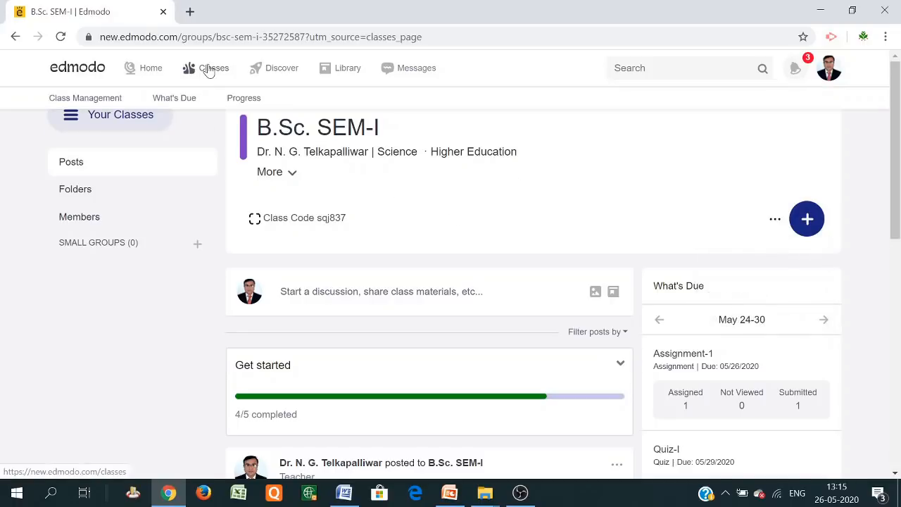
{"action": "left_click", "coordinate": [209, 69]}
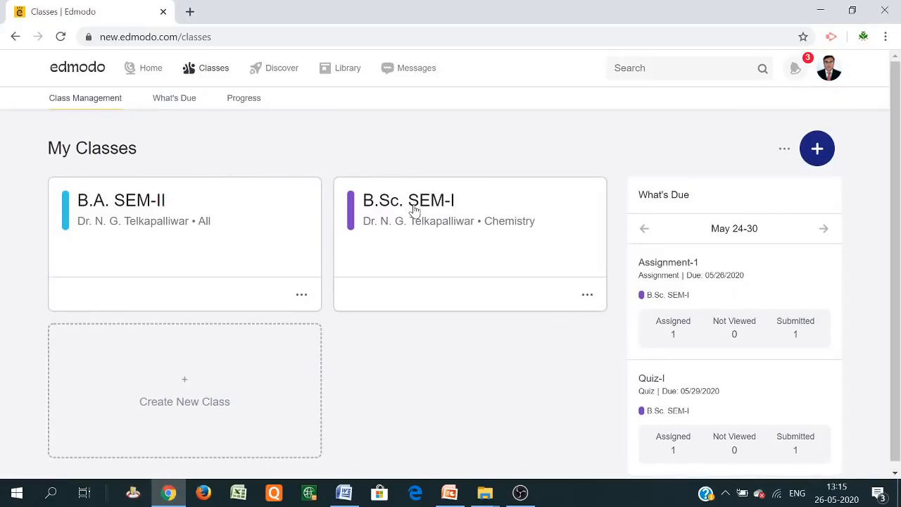
{"action": "left_click", "coordinate": [451, 230]}
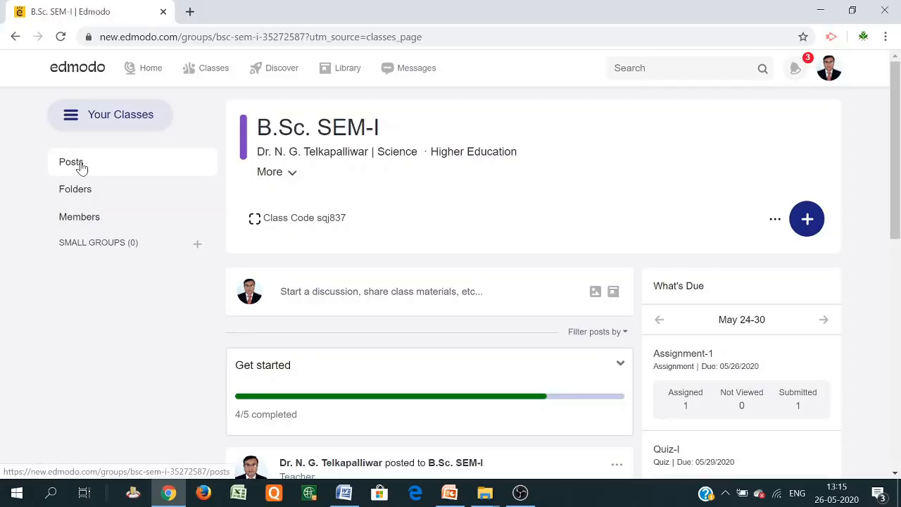
{"action": "scroll", "coordinate": [323, 357], "scroll_direction": "down", "scroll_amount": 1}
{"action": "scroll", "coordinate": [323, 357], "scroll_direction": "down", "scroll_amount": 2}
{"action": "scroll", "coordinate": [326, 345], "scroll_direction": "up", "scroll_amount": 2}
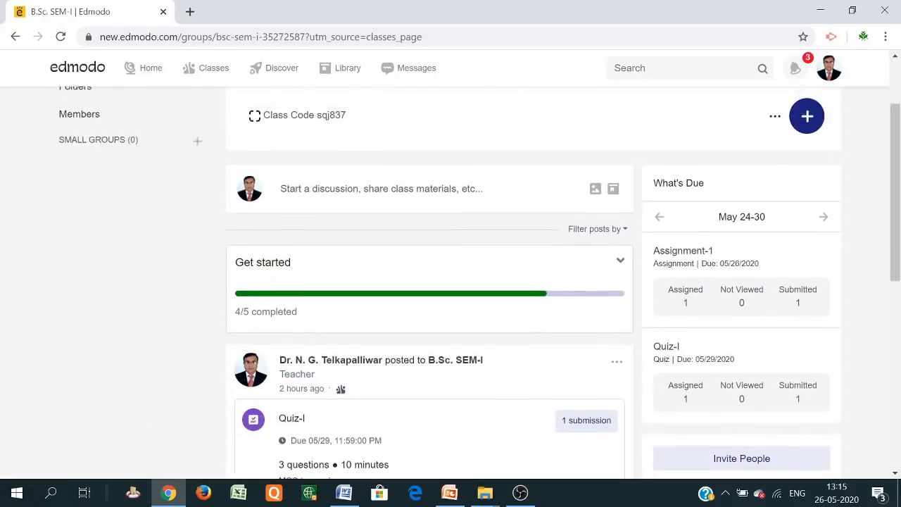
Post 'Please joint the todays class at 12.30 PM' to the B.Sc. SEM-I feed
{"action": "left_click", "coordinate": [331, 292]}
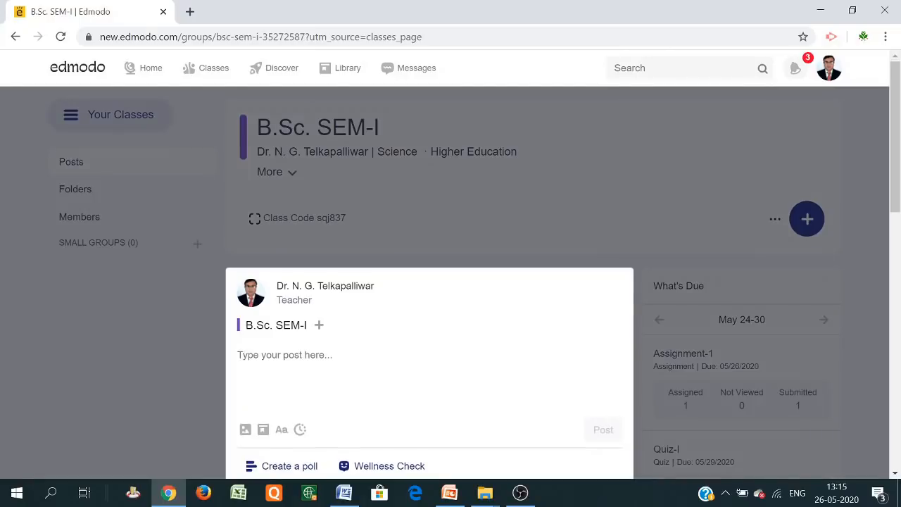
{"action": "type", "text": "Please joint the toma"}
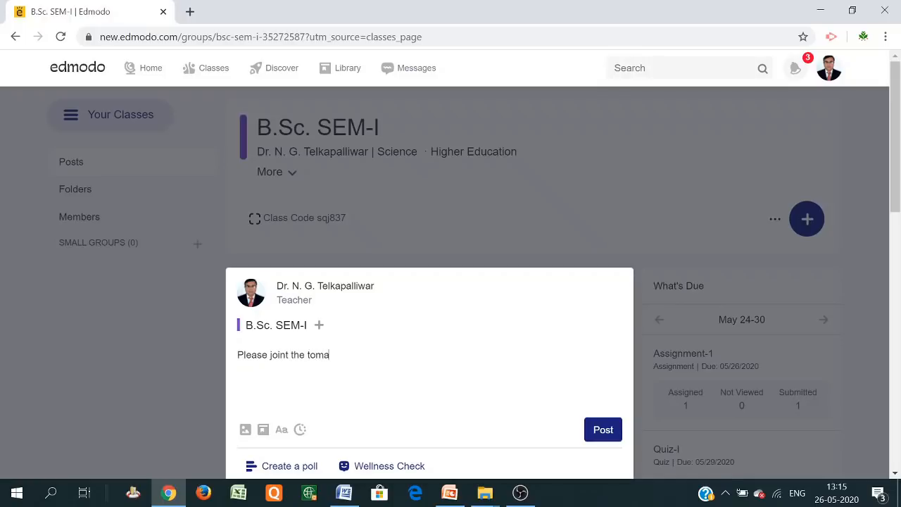
{"action": "key", "text": "BackSpace"}
{"action": "key", "text": "BackSpace"}
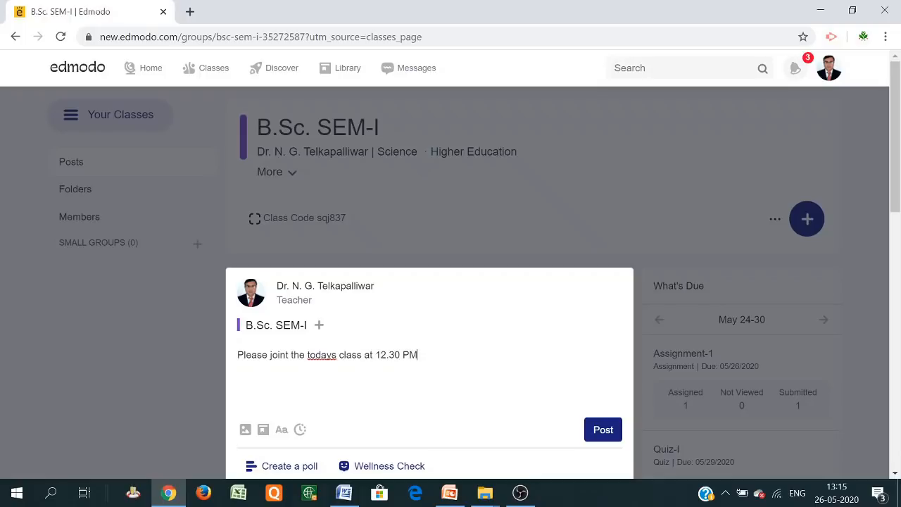
{"action": "left_click", "coordinate": [599, 436]}
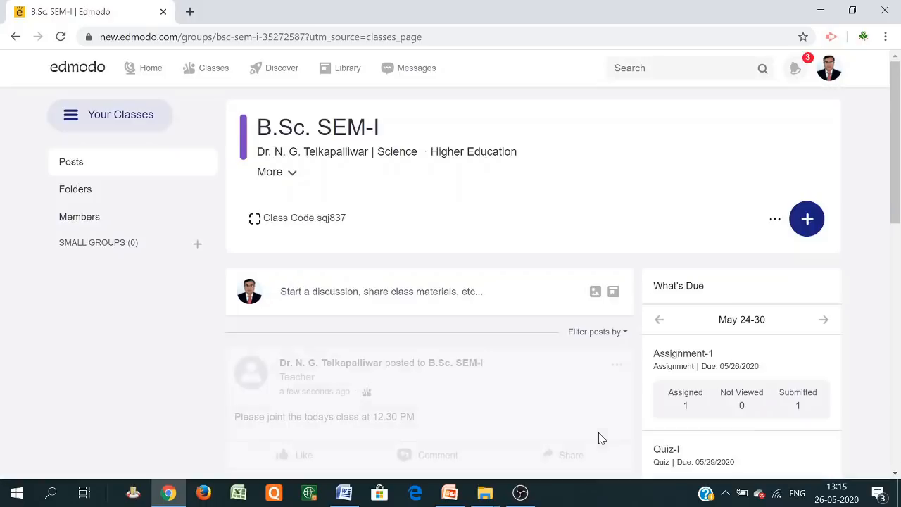
{"action": "scroll", "coordinate": [376, 313], "scroll_direction": "down", "scroll_amount": 2}
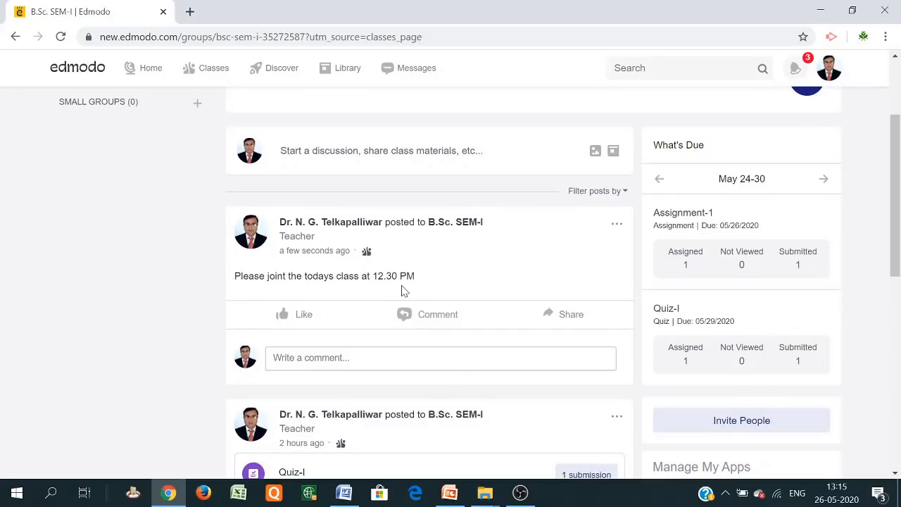
{"action": "scroll", "coordinate": [404, 292], "scroll_direction": "up", "scroll_amount": 2}
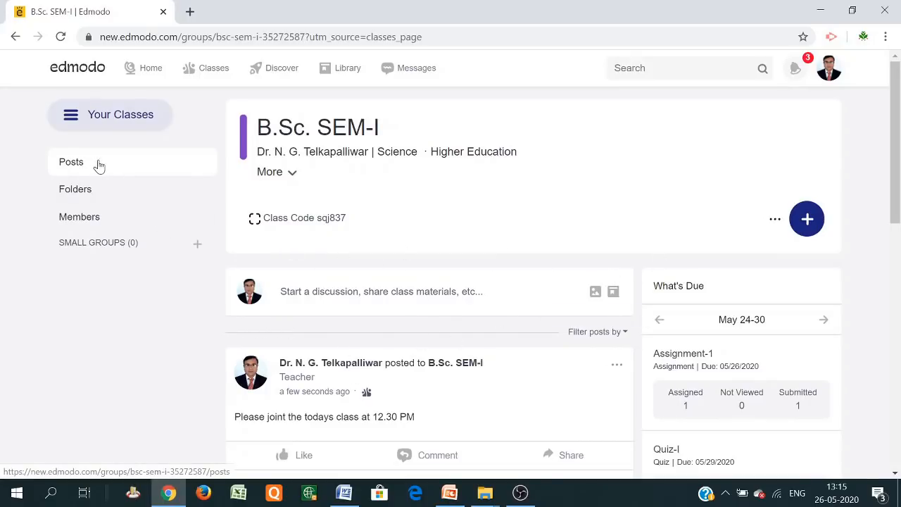
Create a new blank assignment from the class page's + menu
{"action": "left_click", "coordinate": [807, 222]}
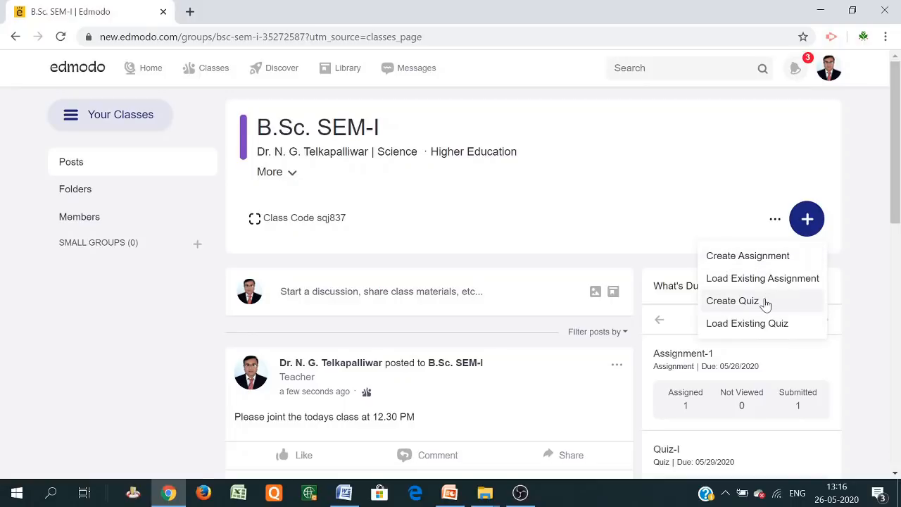
{"action": "left_click", "coordinate": [737, 258]}
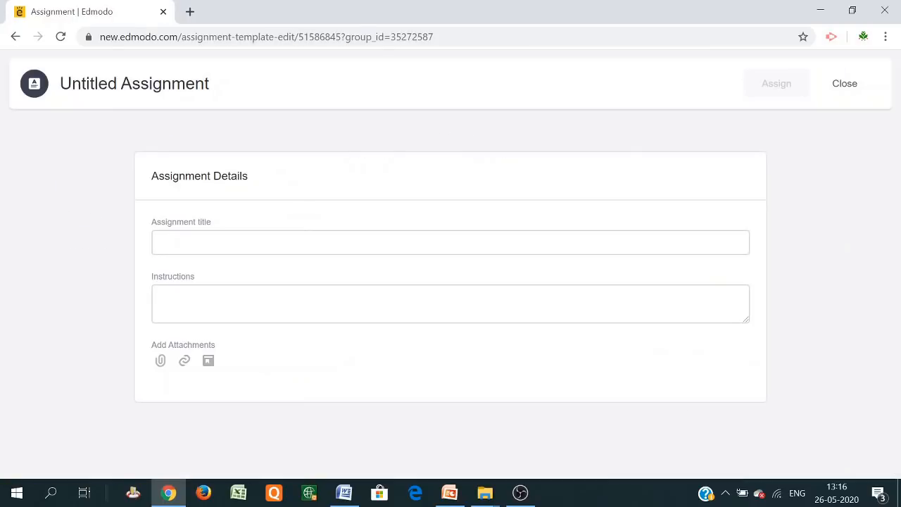
Title the assignment 'Assignment 1', fixing the spelling, with instructions 'Submit the assignment-I'
{"action": "left_click", "coordinate": [160, 242]}
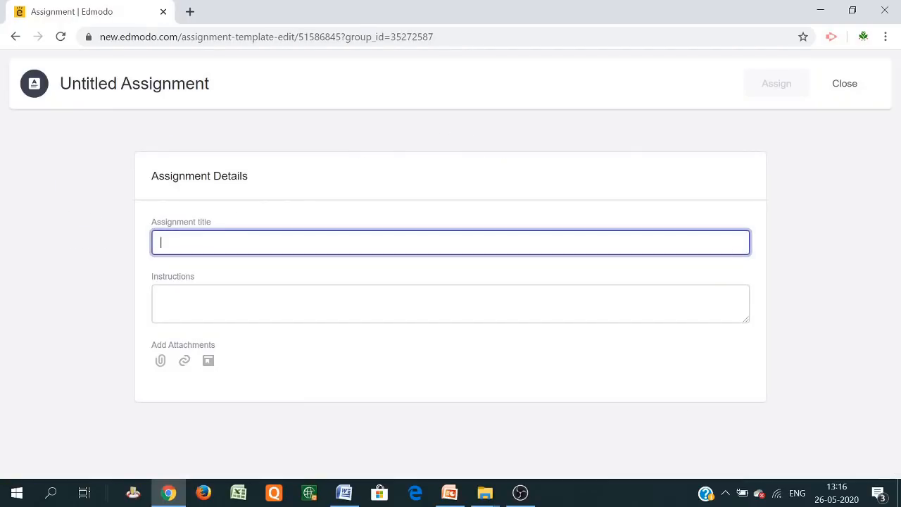
{"action": "type", "text": "Ass"}
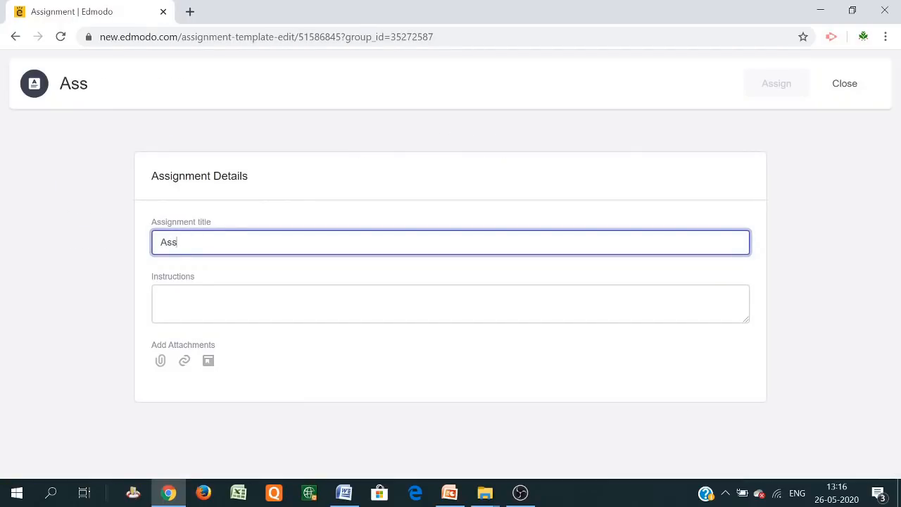
{"action": "type", "text": "ignem"}
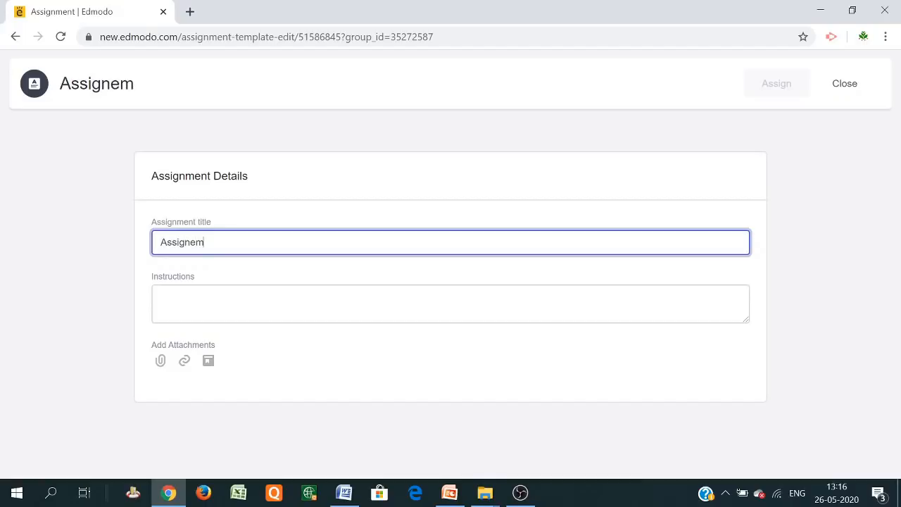
{"action": "type", "text": "ent 1"}
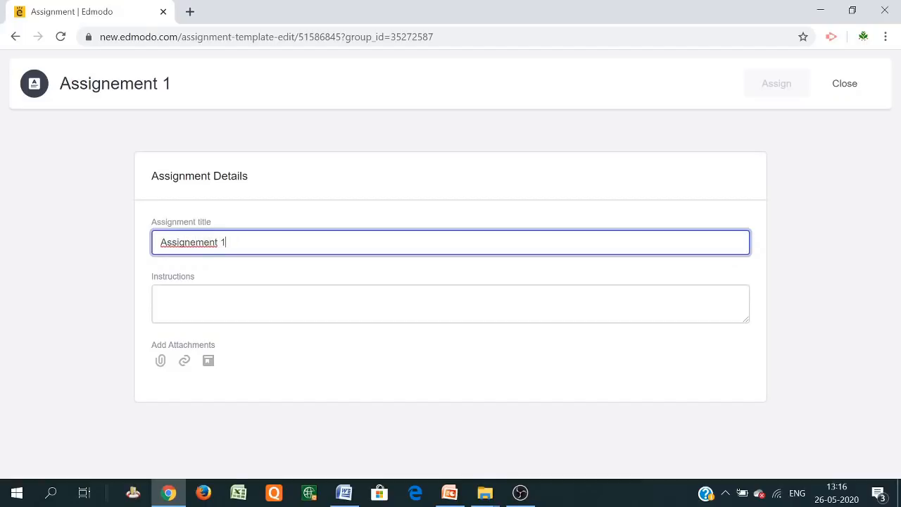
{"action": "right_click", "coordinate": [188, 244]}
{"action": "left_click", "coordinate": [227, 257]}
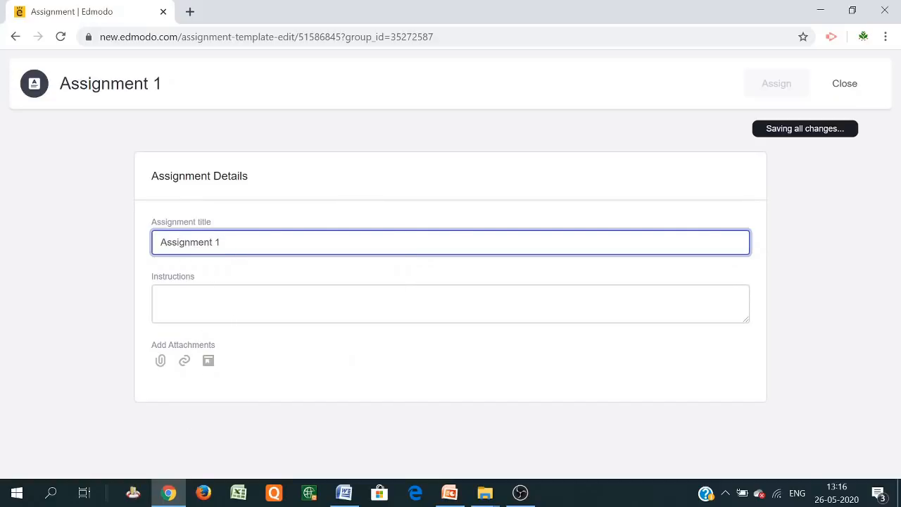
{"action": "left_click", "coordinate": [165, 298]}
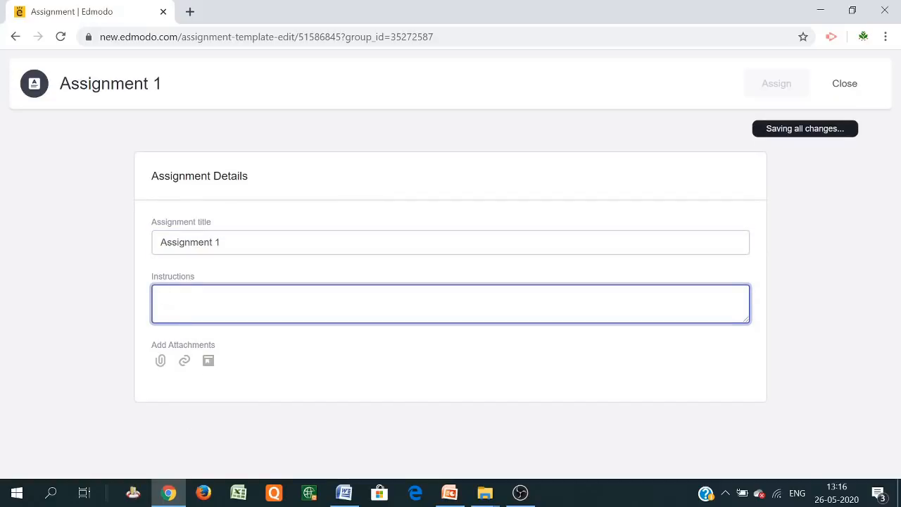
{"action": "type", "text": "Submit the assignment-I"}
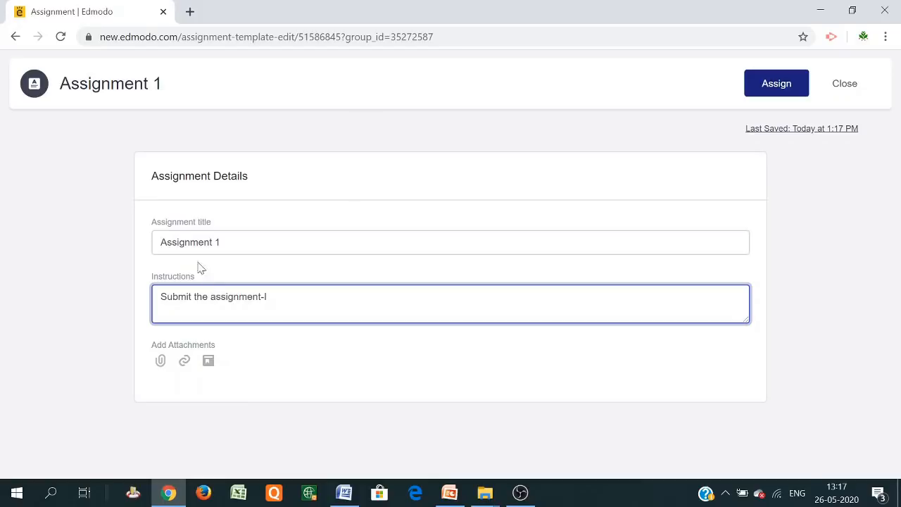
Attach an item from the My Assignments folder in the library
{"action": "left_click", "coordinate": [208, 362]}
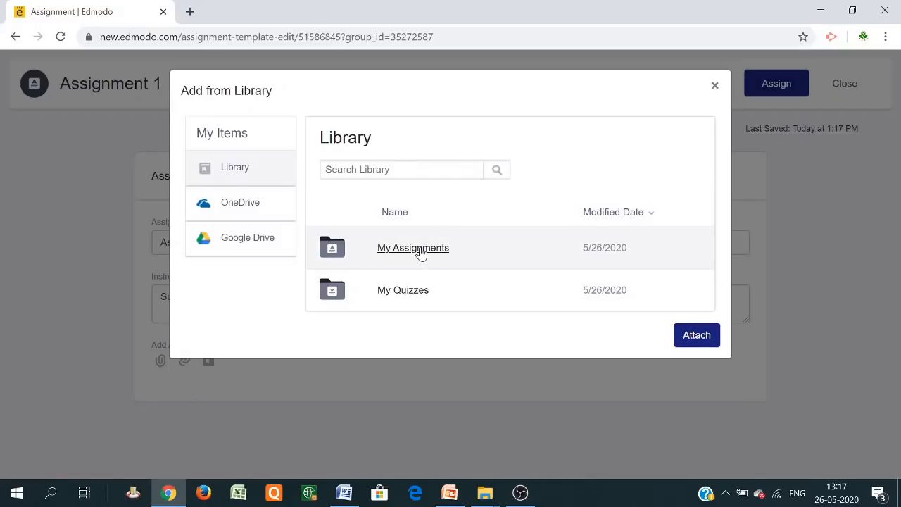
{"action": "left_click", "coordinate": [421, 252]}
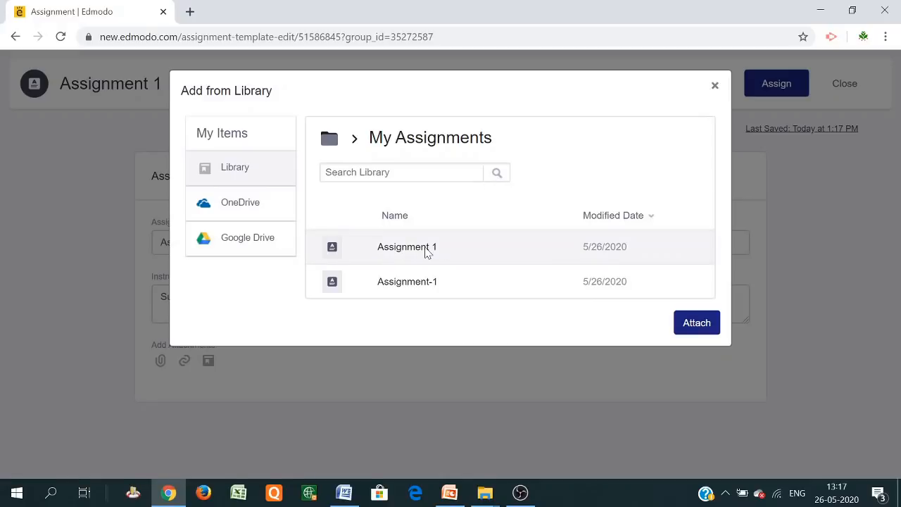
{"action": "left_click", "coordinate": [697, 325]}
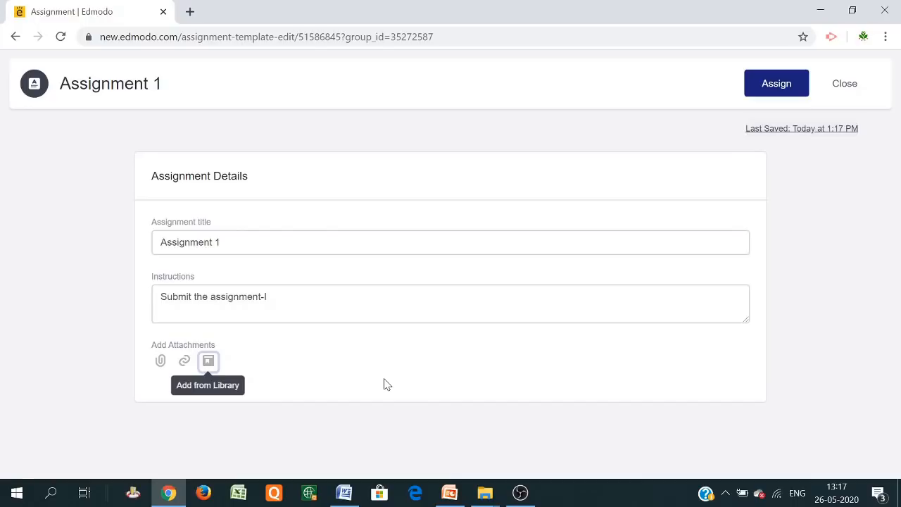
Attach google-classroom.jpg from the Desktop Images folder
{"action": "left_click", "coordinate": [162, 363]}
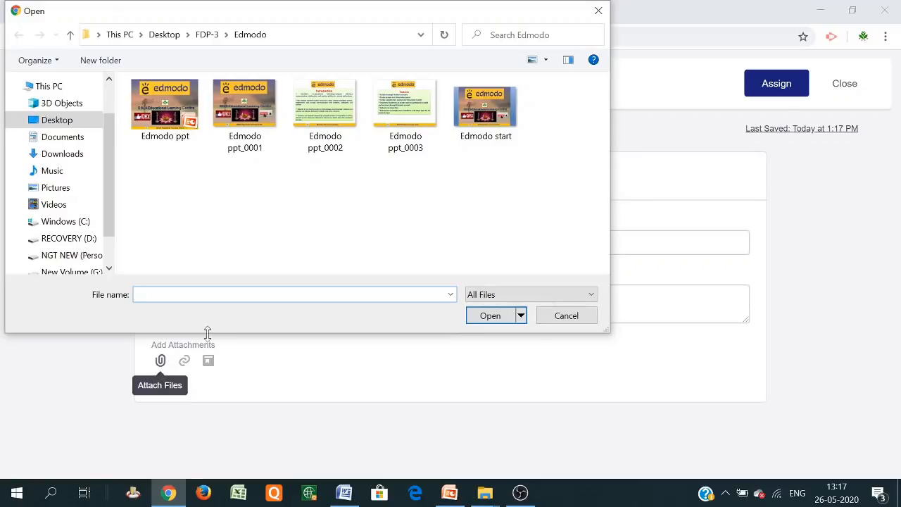
{"action": "left_click", "coordinate": [44, 122]}
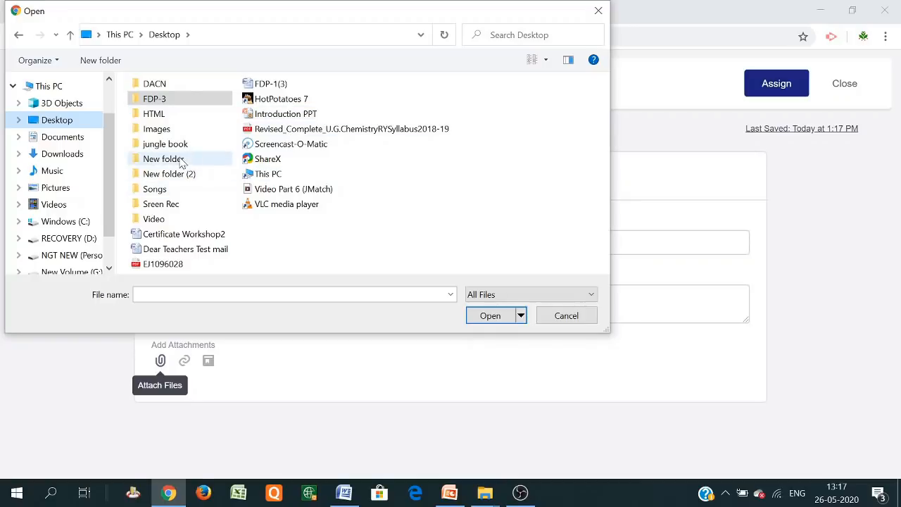
{"action": "double_click", "coordinate": [157, 129]}
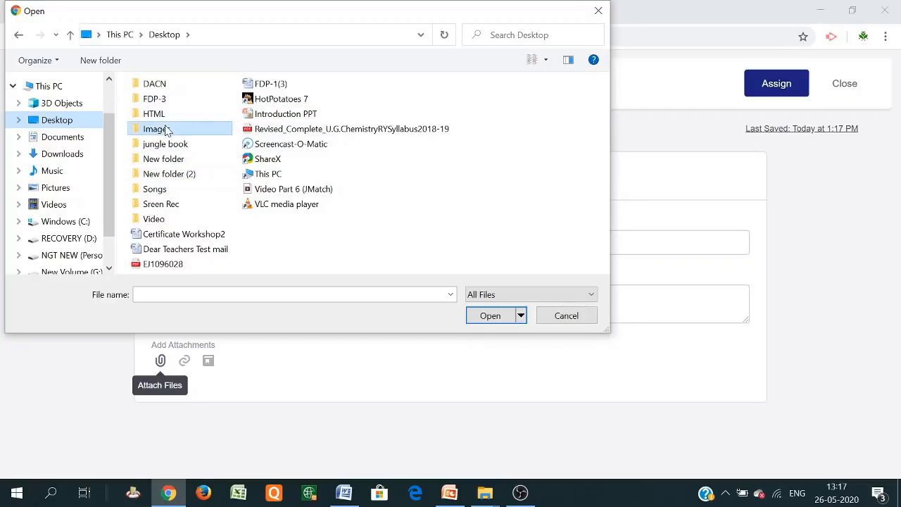
{"action": "left_click", "coordinate": [178, 139]}
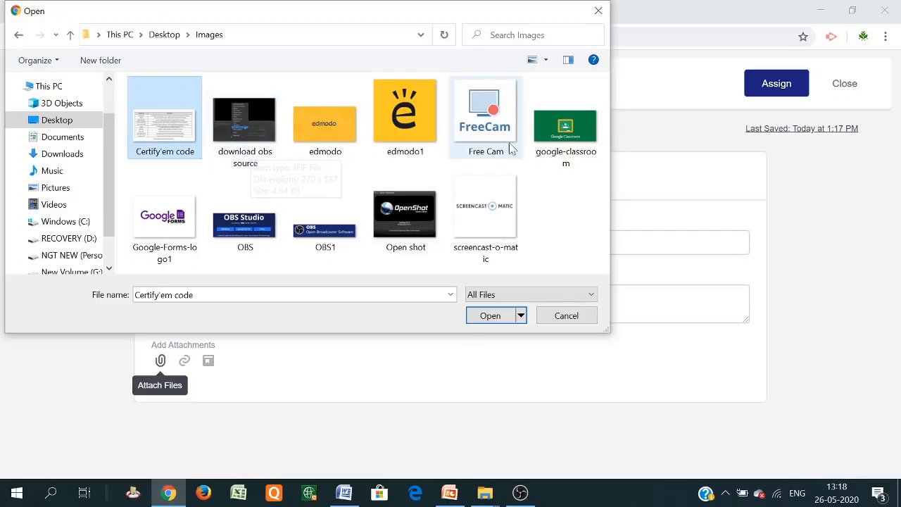
{"action": "double_click", "coordinate": [567, 141]}
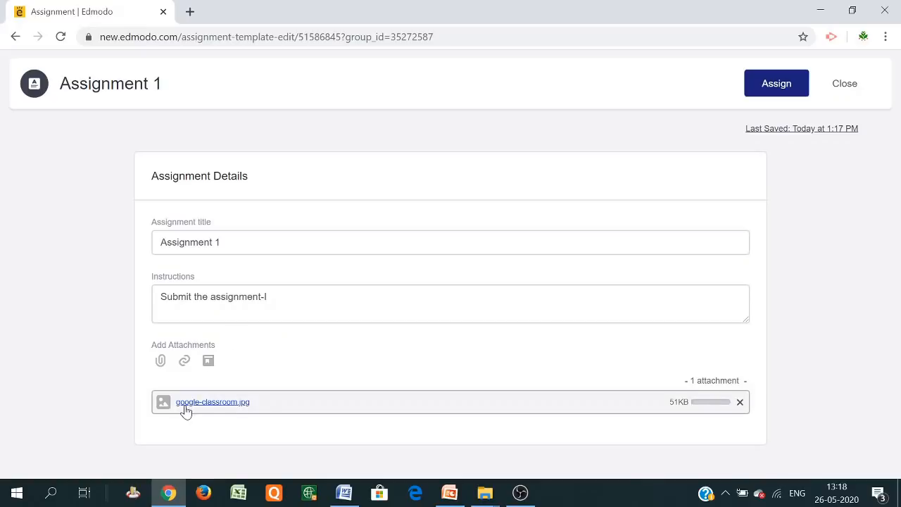
Cancel the Add Link form and remove the image attachment
{"action": "left_click", "coordinate": [184, 361]}
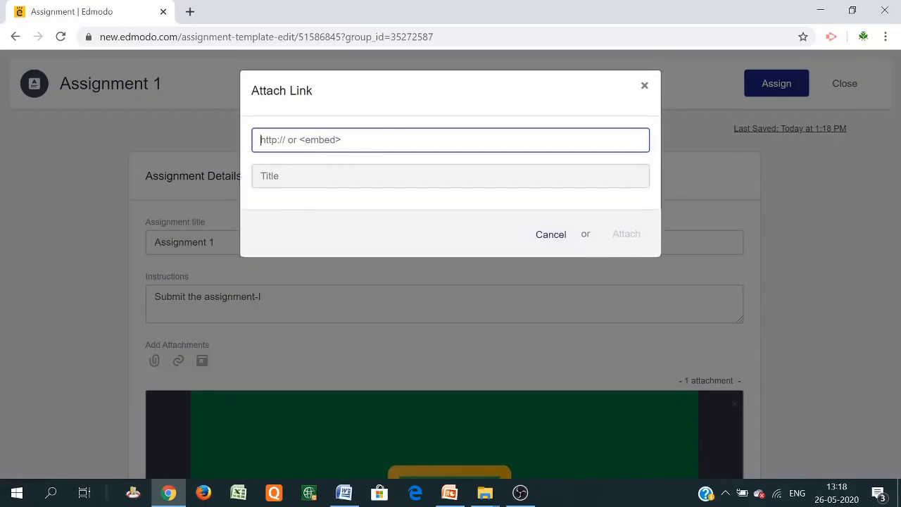
{"action": "left_click", "coordinate": [646, 87]}
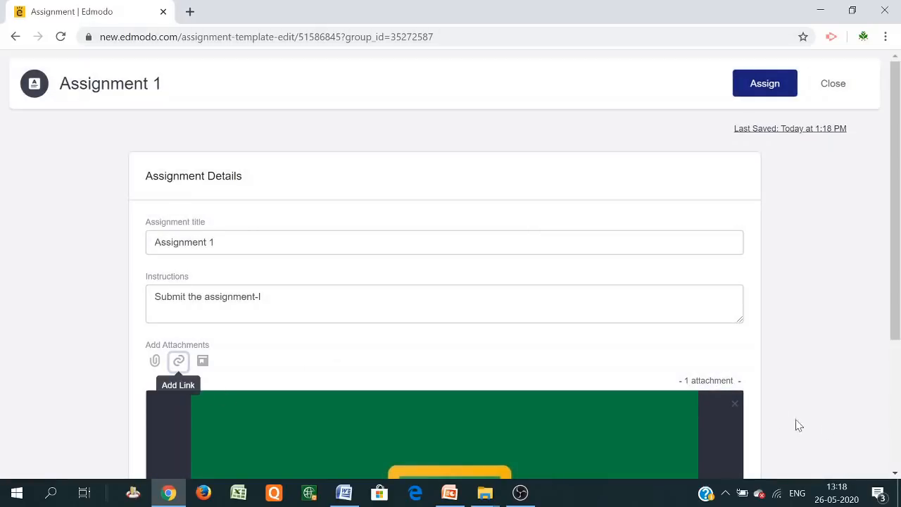
{"action": "left_click", "coordinate": [733, 407]}
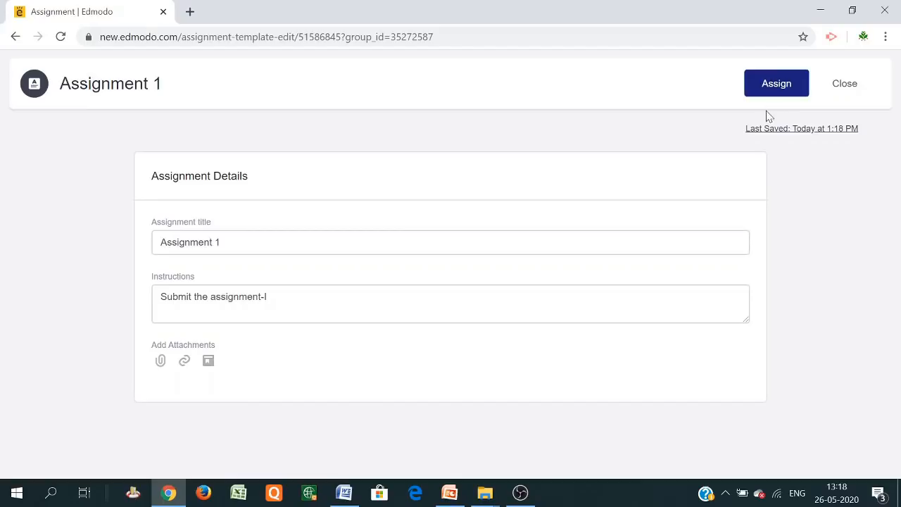
Set the assignment due date to 6 June 2020 and lock it after the due date
{"action": "left_click", "coordinate": [767, 88]}
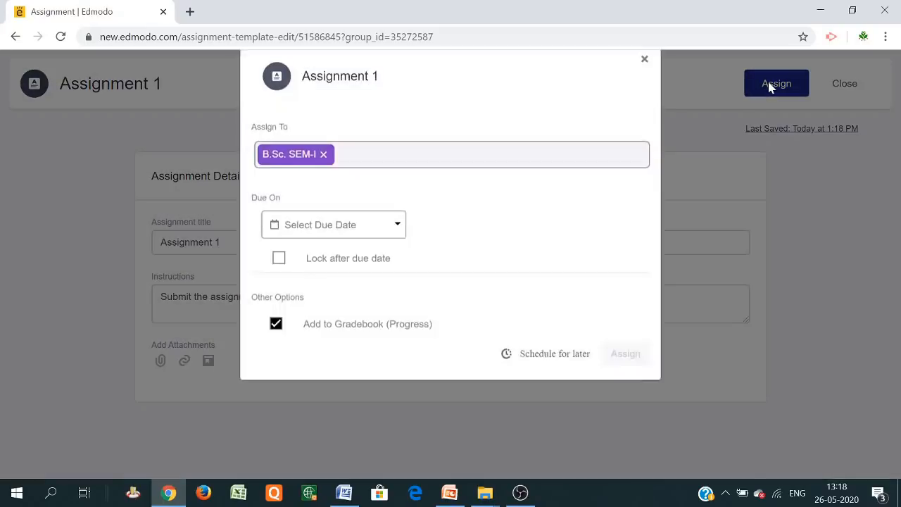
{"action": "left_click", "coordinate": [373, 255]}
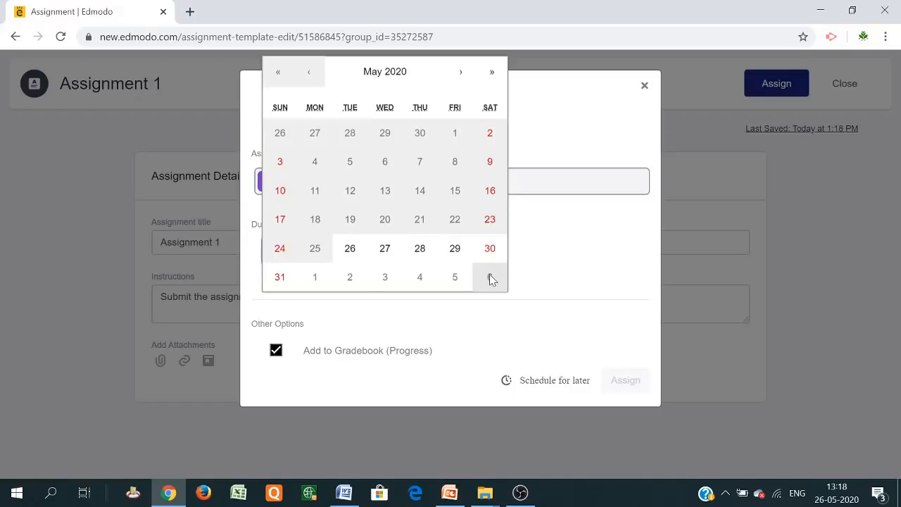
{"action": "left_click", "coordinate": [490, 278]}
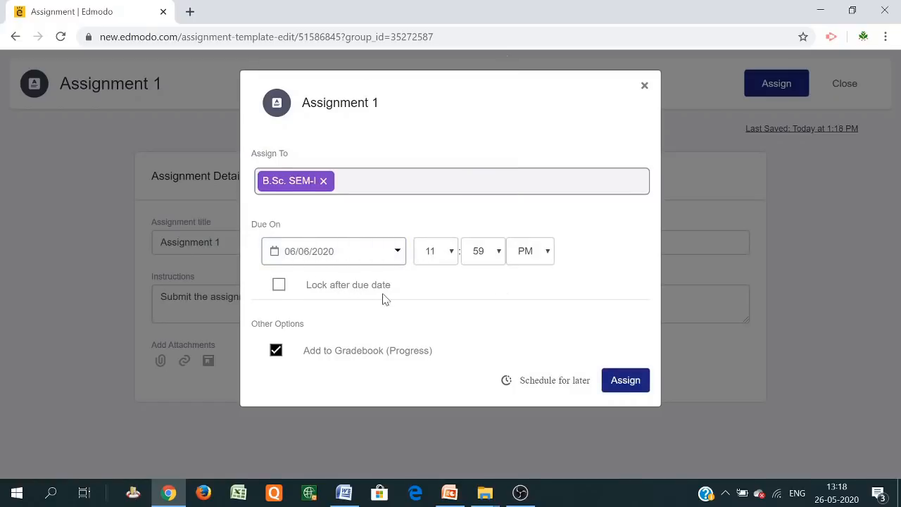
{"action": "left_click", "coordinate": [279, 285]}
Try scheduling delivery for 30 May 2020, cancel it, and send the assignment
{"action": "left_click", "coordinate": [547, 382]}
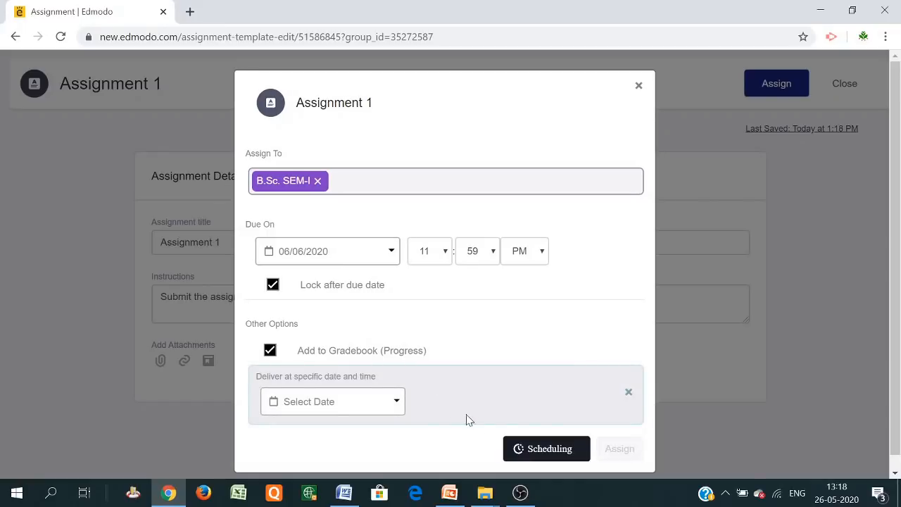
{"action": "scroll", "coordinate": [493, 370], "scroll_direction": "down", "scroll_amount": 1}
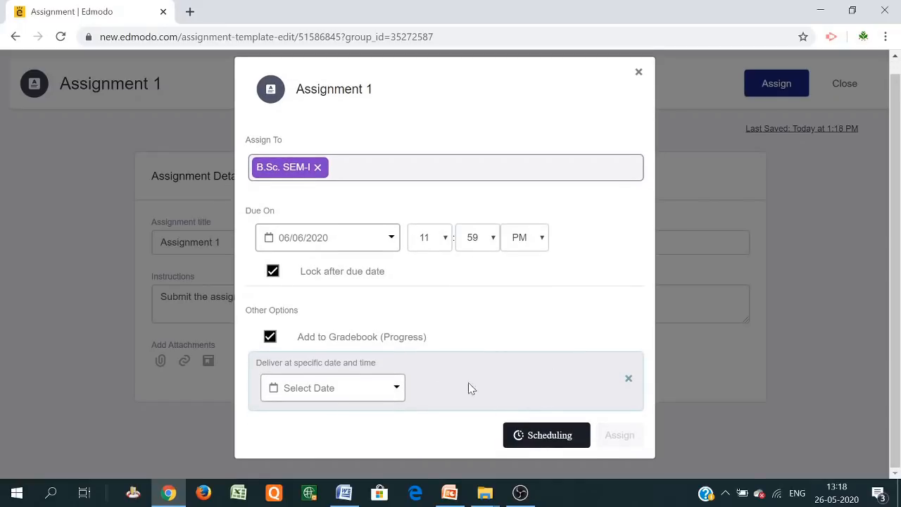
{"action": "left_click", "coordinate": [394, 389]}
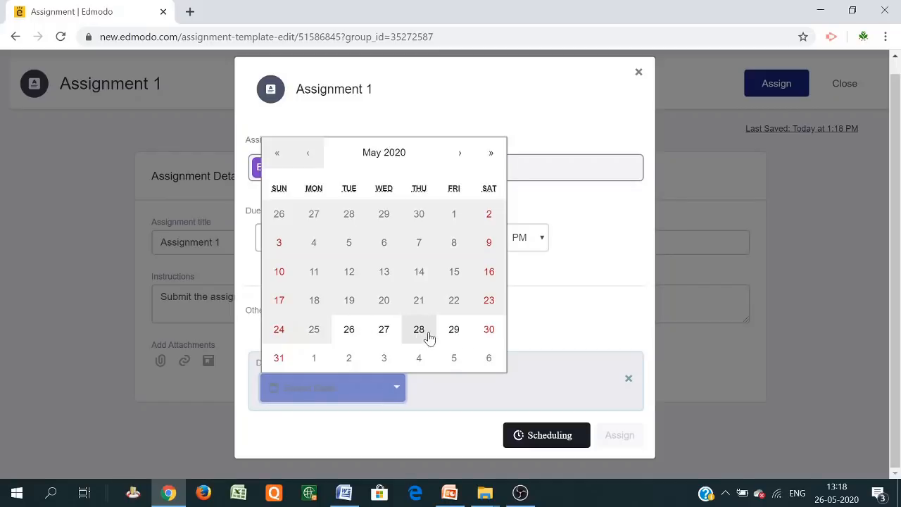
{"action": "left_click", "coordinate": [486, 332]}
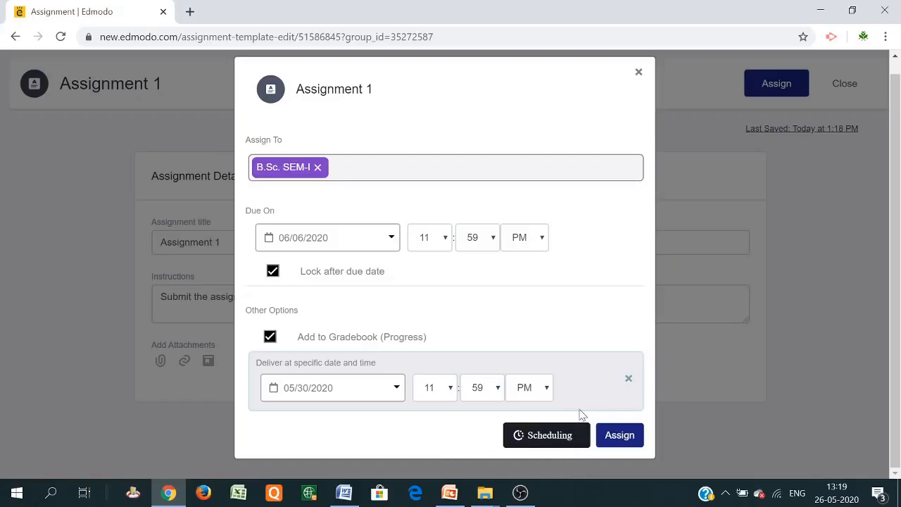
{"action": "left_click", "coordinate": [628, 379]}
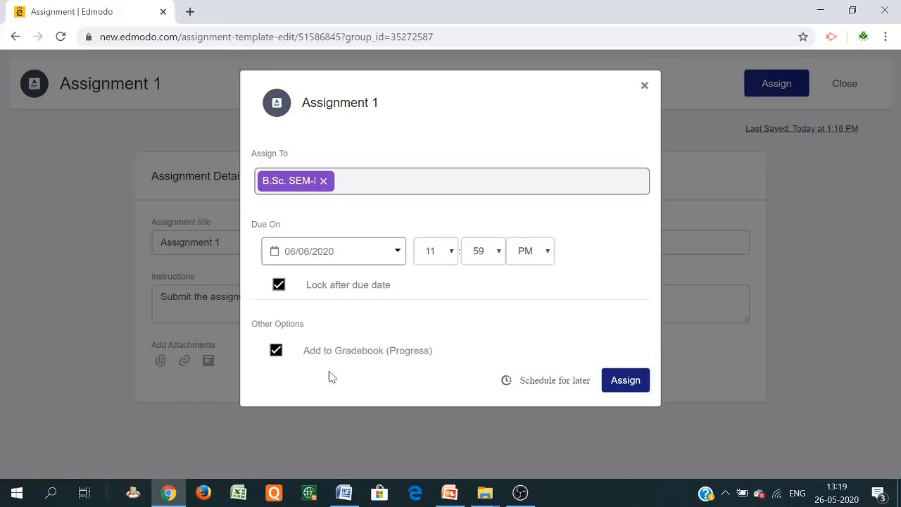
{"action": "left_click", "coordinate": [623, 384]}
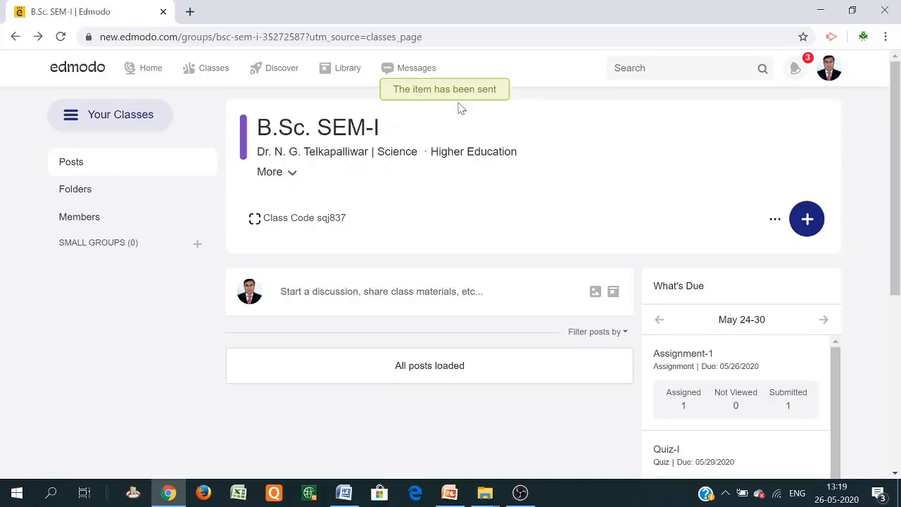
Review the Assignment 1 post (due 06/06, 11:59 PM, 0 submissions) and open the add-work choices
{"action": "scroll", "coordinate": [587, 321], "scroll_direction": "down", "scroll_amount": 3}
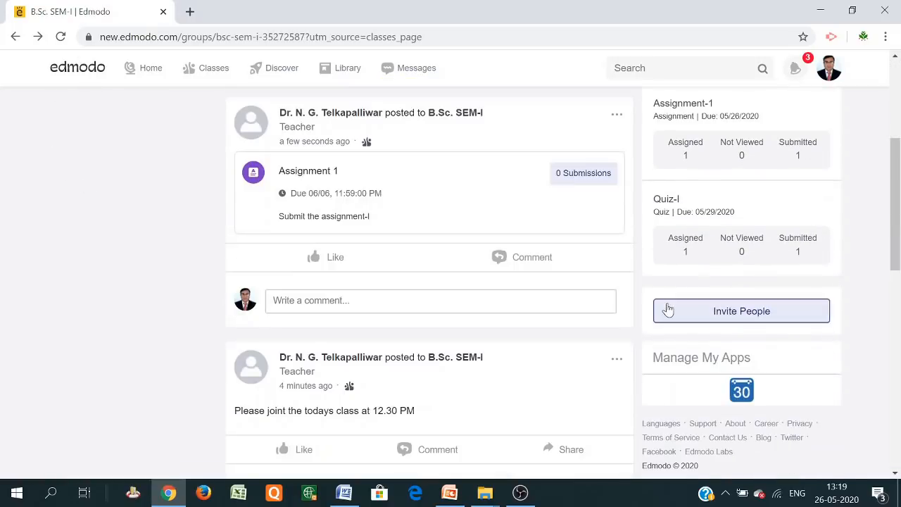
{"action": "scroll", "coordinate": [669, 310], "scroll_direction": "up", "scroll_amount": 2}
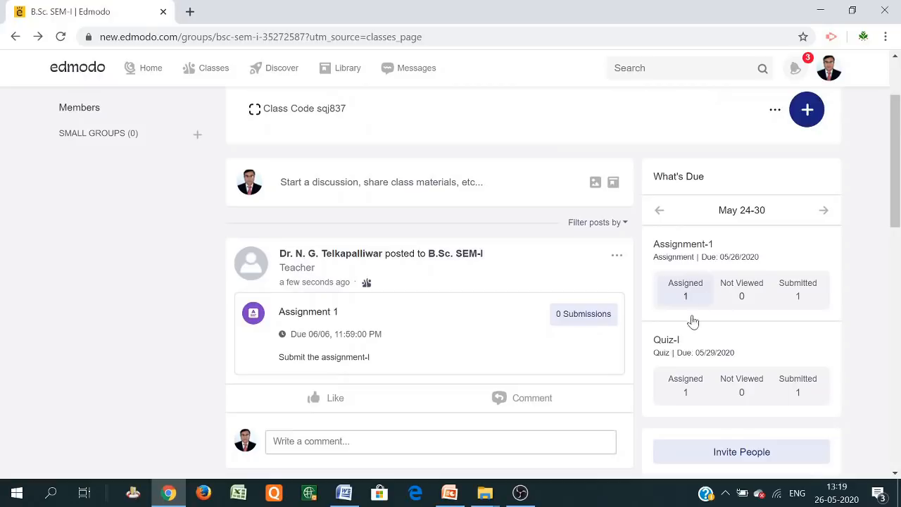
{"action": "scroll", "coordinate": [673, 298], "scroll_direction": "up", "scroll_amount": 1}
{"action": "scroll", "coordinate": [674, 298], "scroll_direction": "up", "scroll_amount": 1}
{"action": "scroll", "coordinate": [306, 372], "scroll_direction": "down", "scroll_amount": 1}
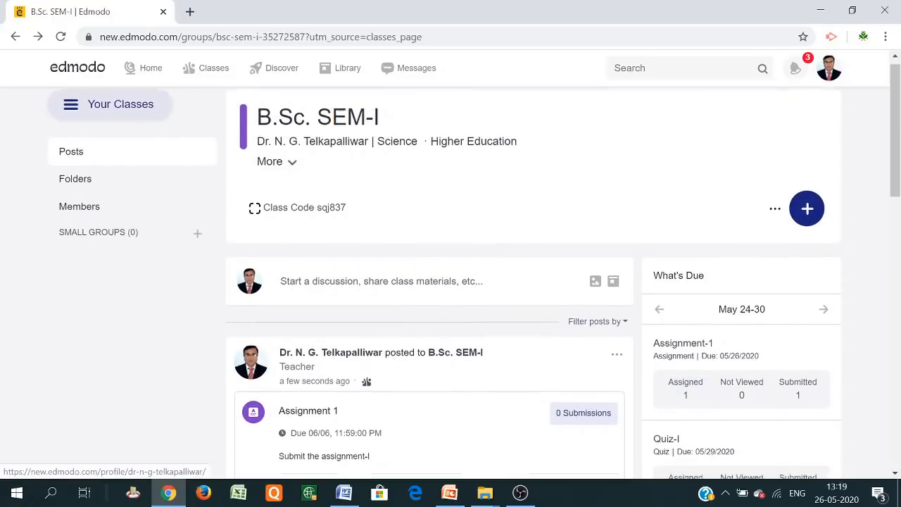
{"action": "scroll", "coordinate": [397, 376], "scroll_direction": "down", "scroll_amount": 2}
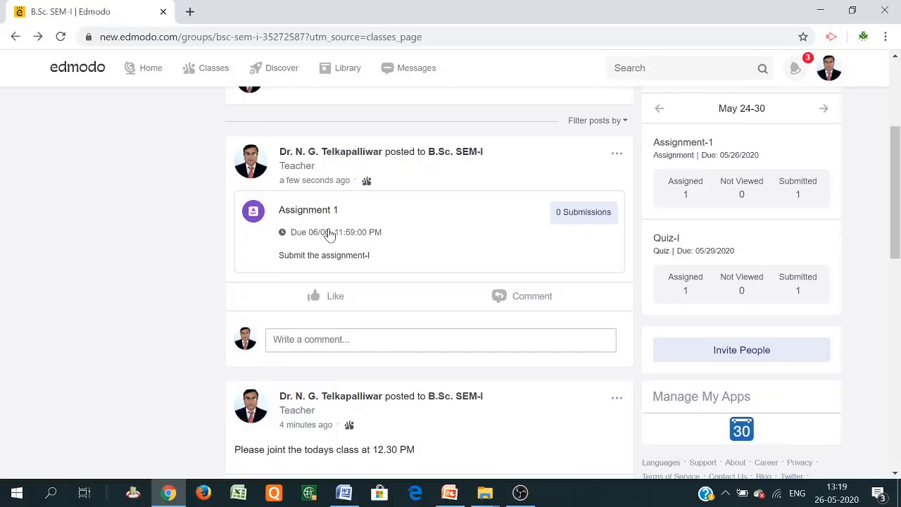
{"action": "scroll", "coordinate": [329, 235], "scroll_direction": "up", "scroll_amount": 3}
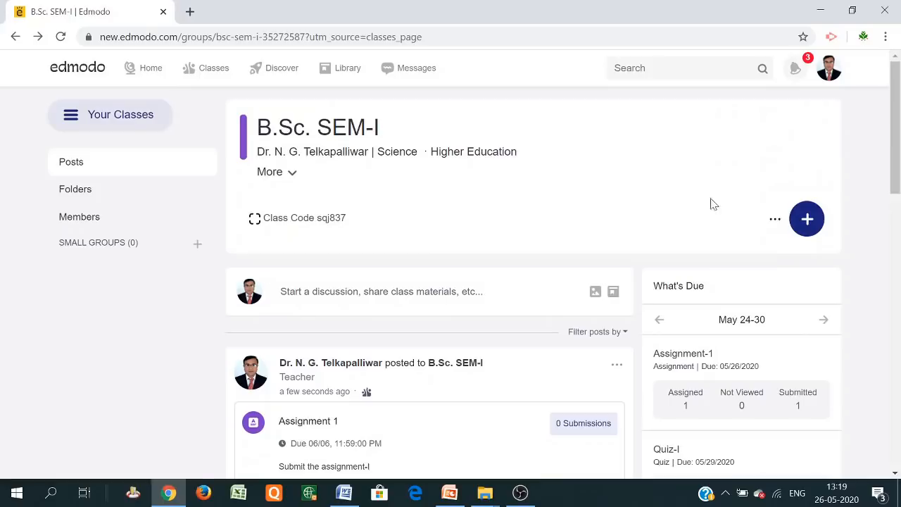
{"action": "left_click", "coordinate": [805, 218]}
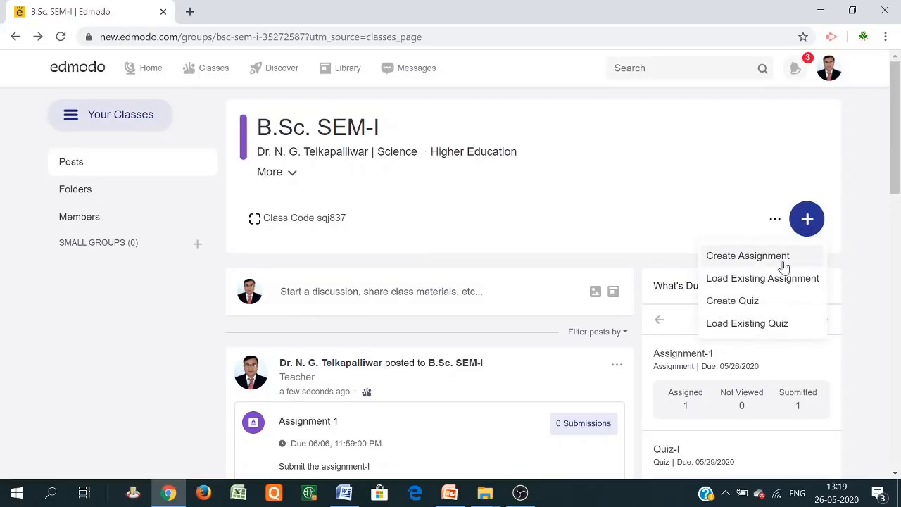
Create a new quiz titled 'Demo Sample Quiz' with instructions 'MCQ type questions'
{"action": "left_click", "coordinate": [745, 308]}
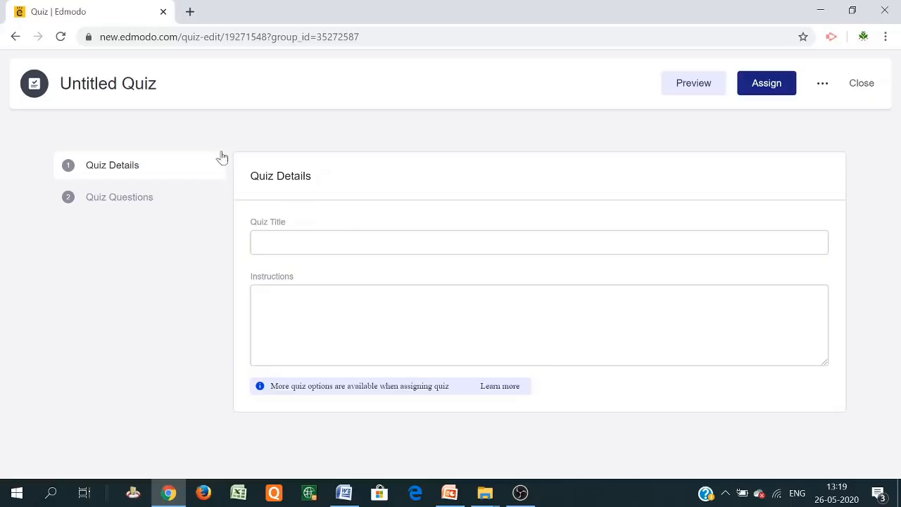
{"action": "left_click", "coordinate": [16, 36]}
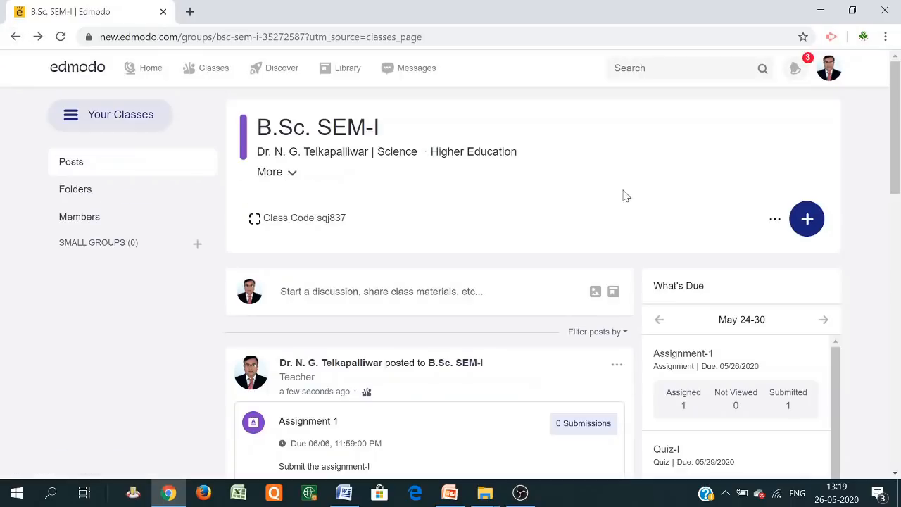
{"action": "left_click", "coordinate": [807, 220]}
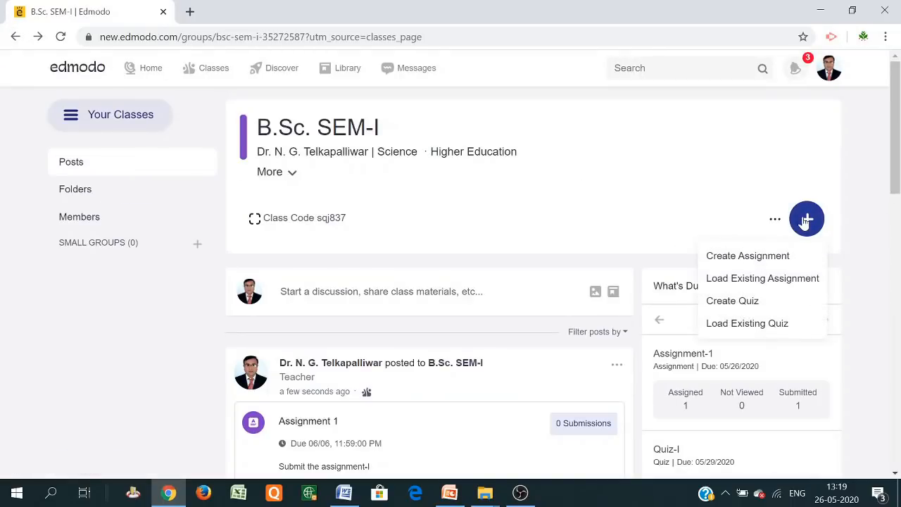
{"action": "left_click", "coordinate": [733, 301]}
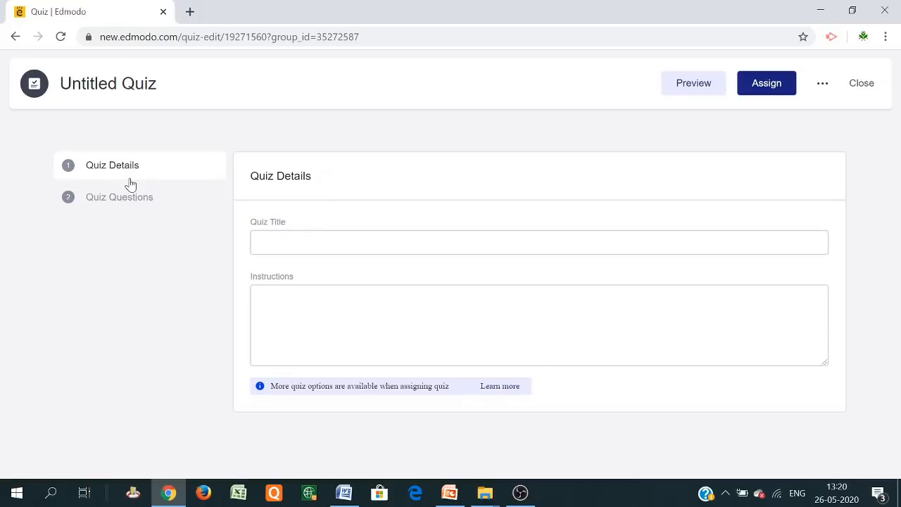
{"action": "left_click", "coordinate": [308, 242]}
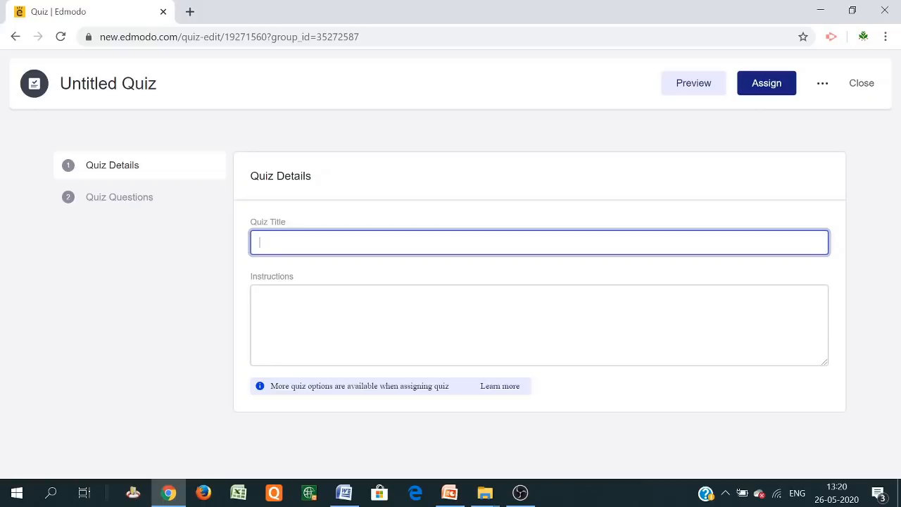
{"action": "type", "text": "Demo"}
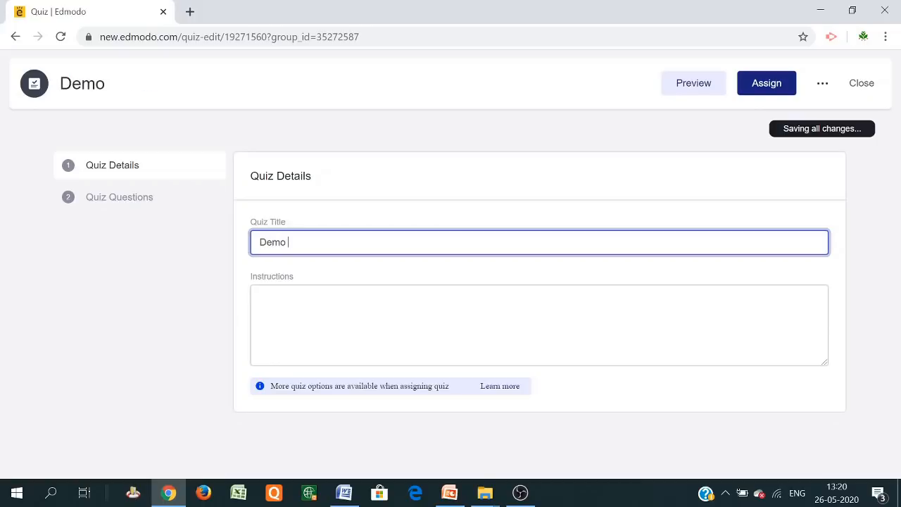
{"action": "type", "text": " Samp"}
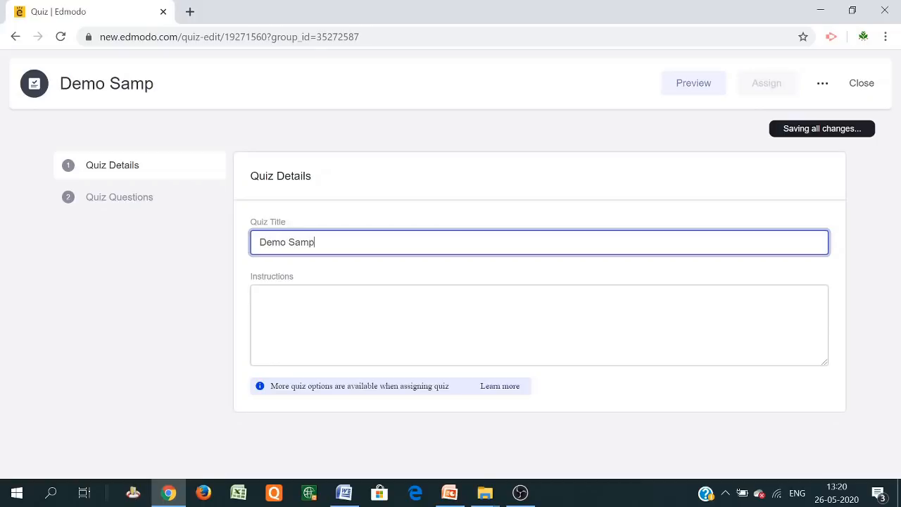
{"action": "type", "text": "le Quiz"}
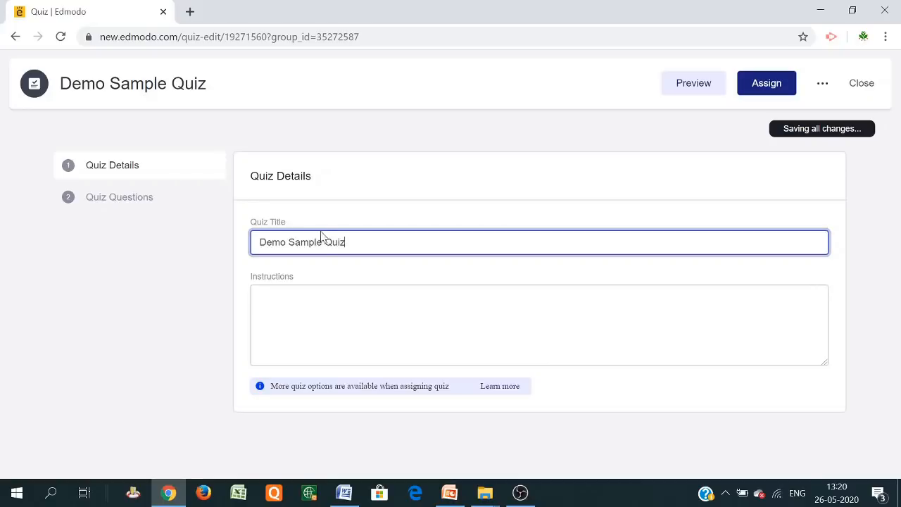
{"action": "type", "text": "M"}
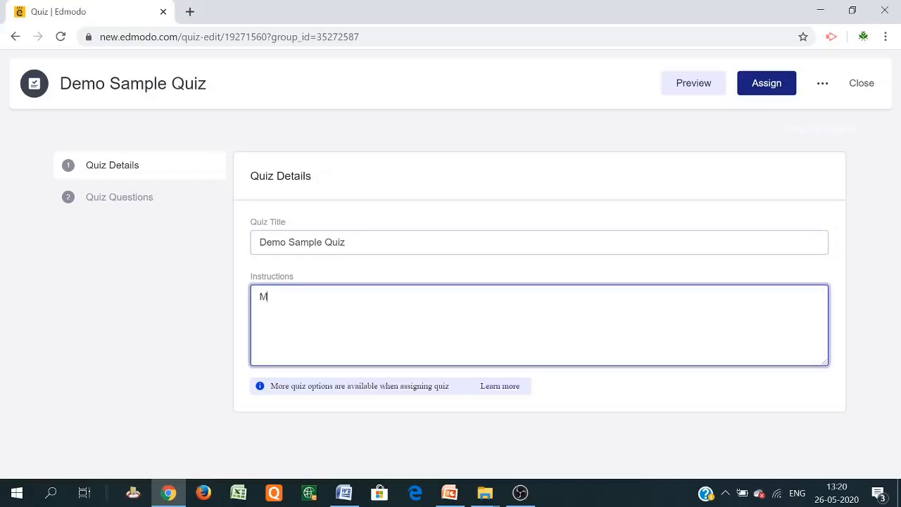
{"action": "type", "text": "CQ type q"}
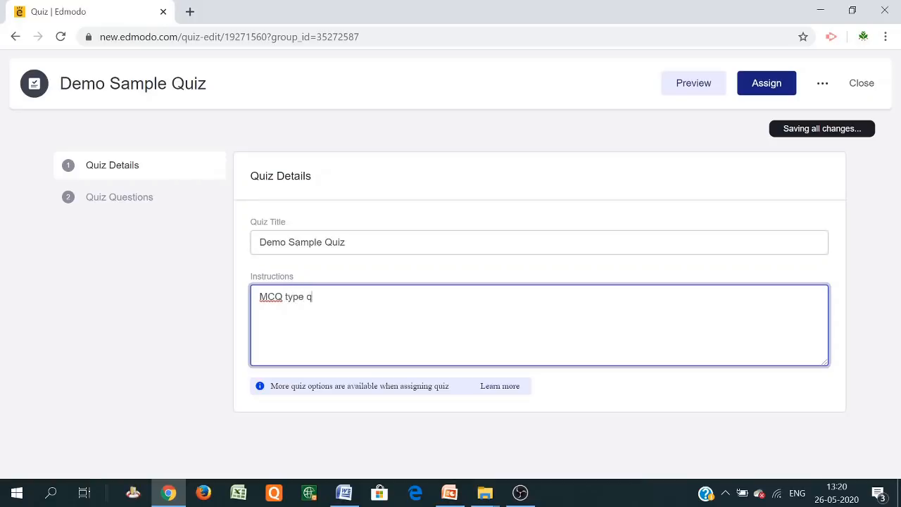
{"action": "type", "text": "uestions"}
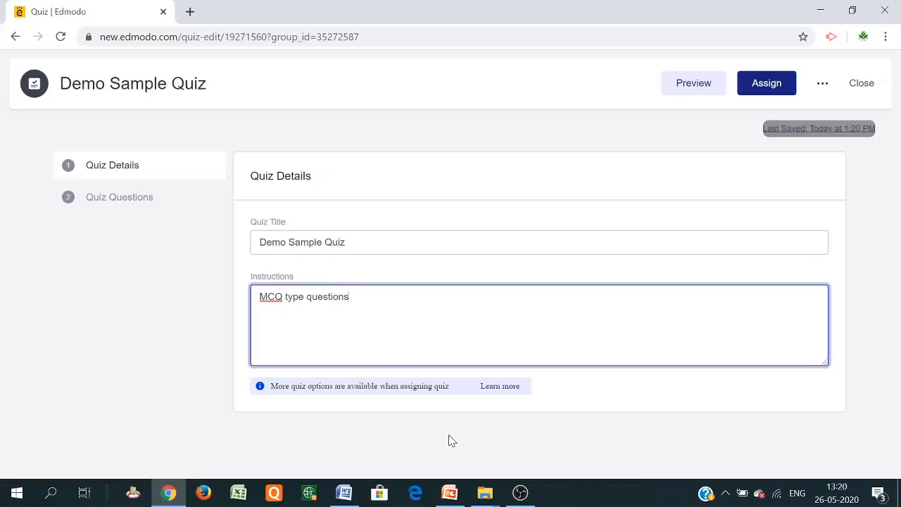
{"action": "left_click", "coordinate": [518, 181]}
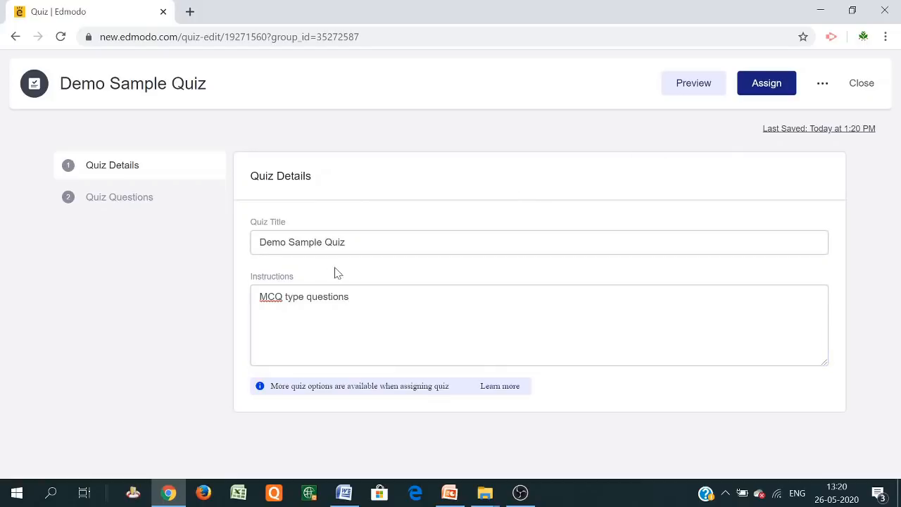
Make the first quiz question a True/False question
{"action": "left_click", "coordinate": [95, 197]}
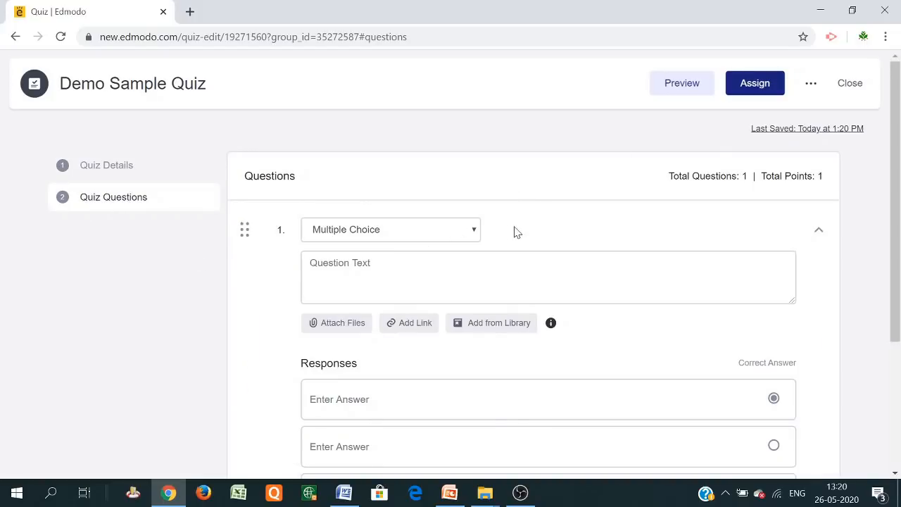
{"action": "scroll", "coordinate": [553, 236], "scroll_direction": "down", "scroll_amount": 3}
{"action": "scroll", "coordinate": [553, 235], "scroll_direction": "up", "scroll_amount": 3}
{"action": "left_click", "coordinate": [474, 232]}
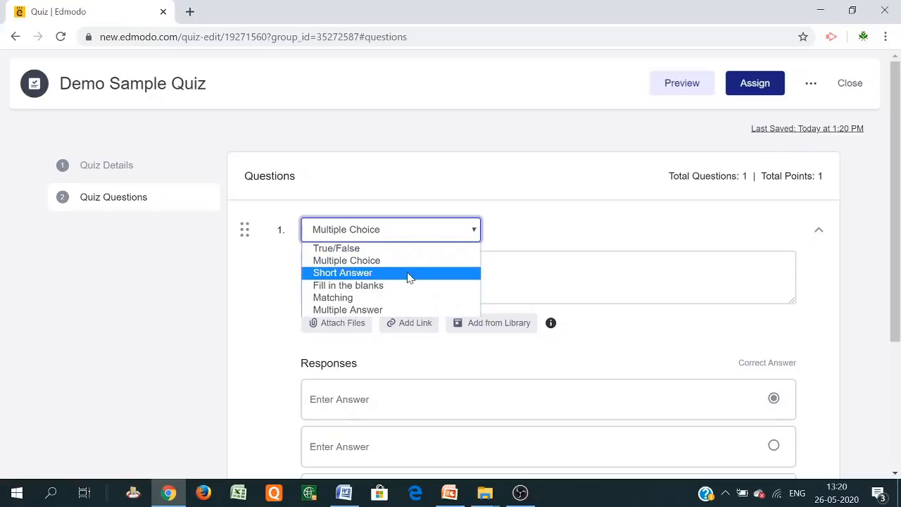
{"action": "left_click", "coordinate": [381, 252]}
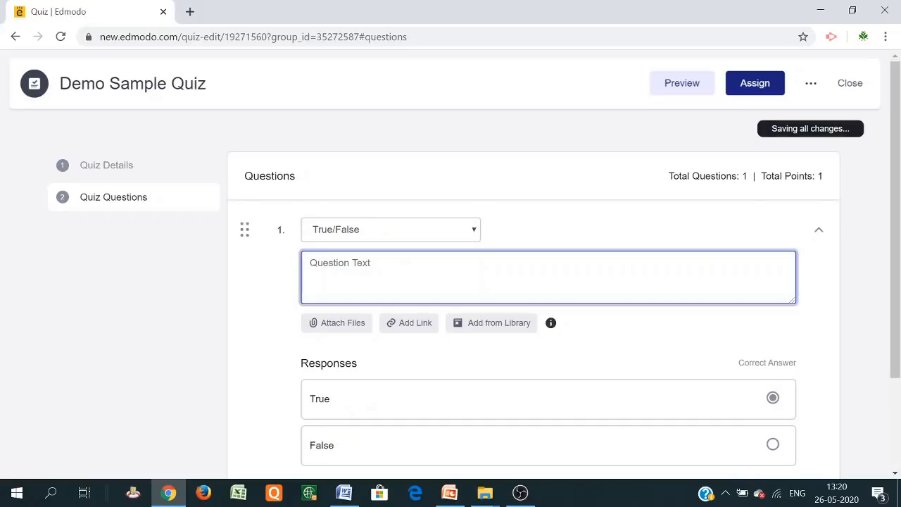
Enter 'Narendra Modi is the present Prime Minister of India' with True as the correct answer
{"action": "type", "text": "The"}
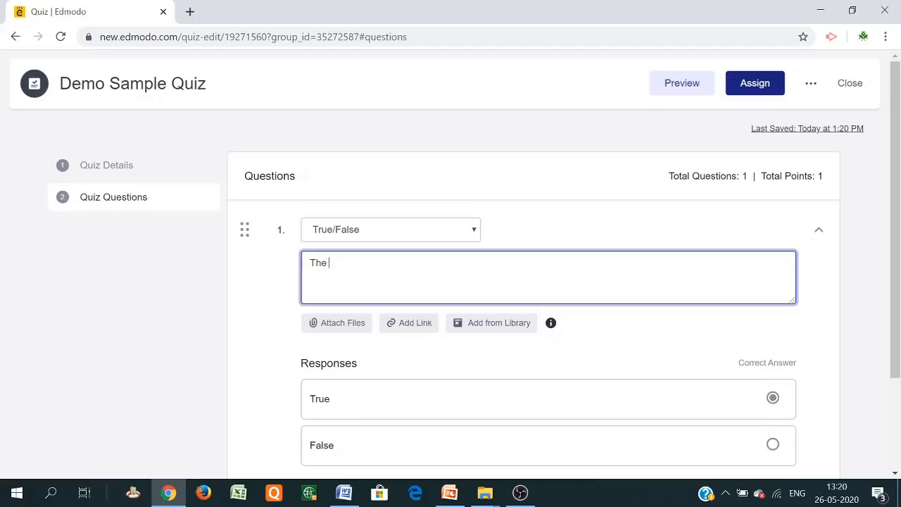
{"action": "key", "text": "BackSpace"}
{"action": "key", "text": "BackSpace"}
{"action": "key", "text": "BackSpace"}
{"action": "key", "text": "BackSpace"}
{"action": "type", "text": "N"}
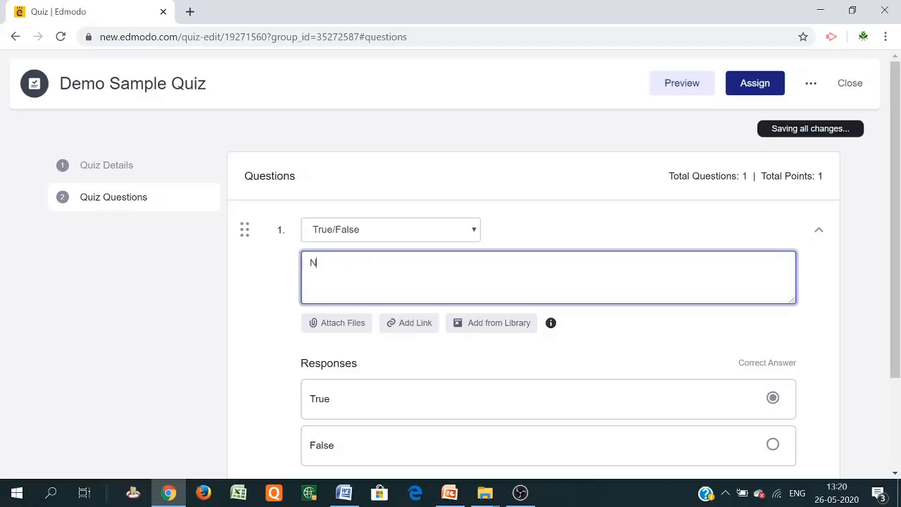
{"action": "type", "text": "arendra Modi is the"}
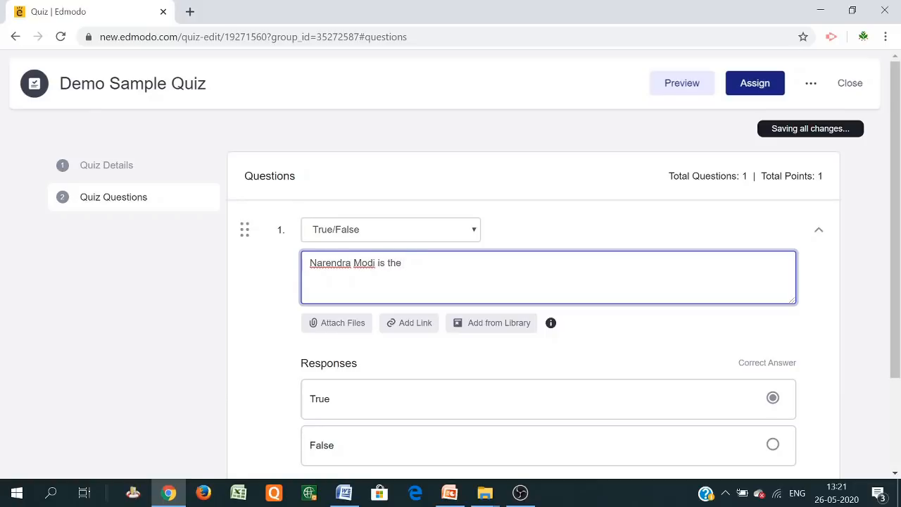
{"action": "type", "text": " present Prime Minister of India"}
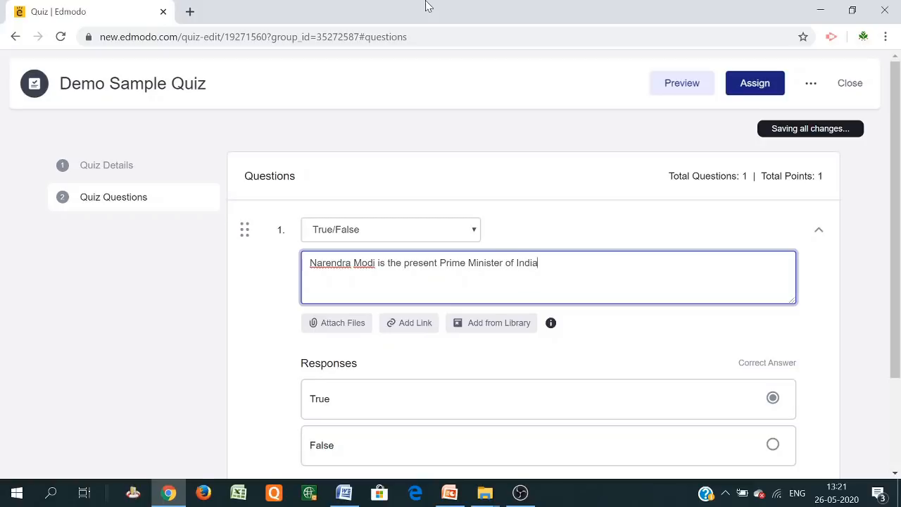
{"action": "scroll", "coordinate": [371, 402], "scroll_direction": "down", "scroll_amount": 1}
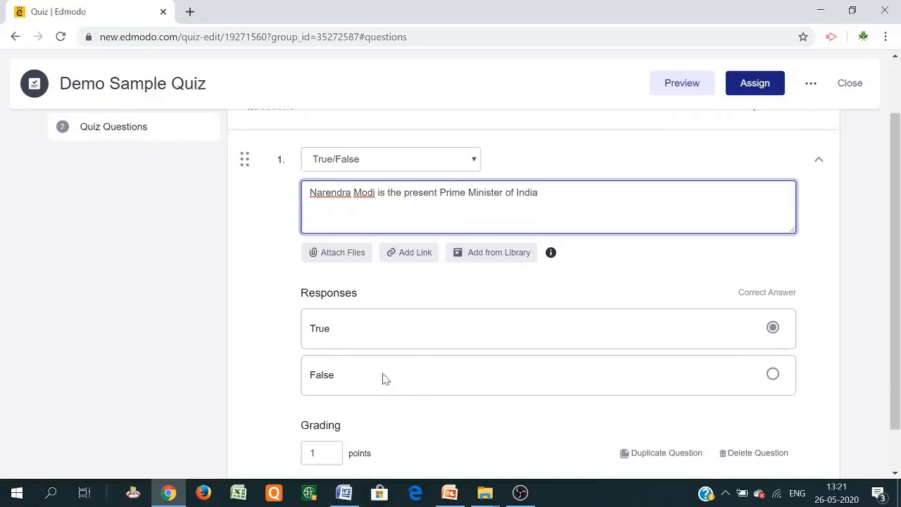
{"action": "left_click", "coordinate": [773, 375]}
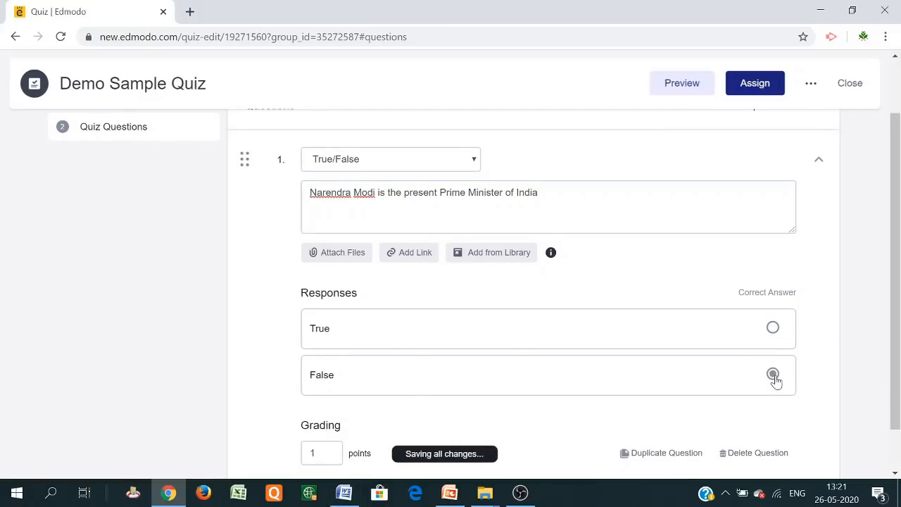
{"action": "left_click", "coordinate": [773, 330]}
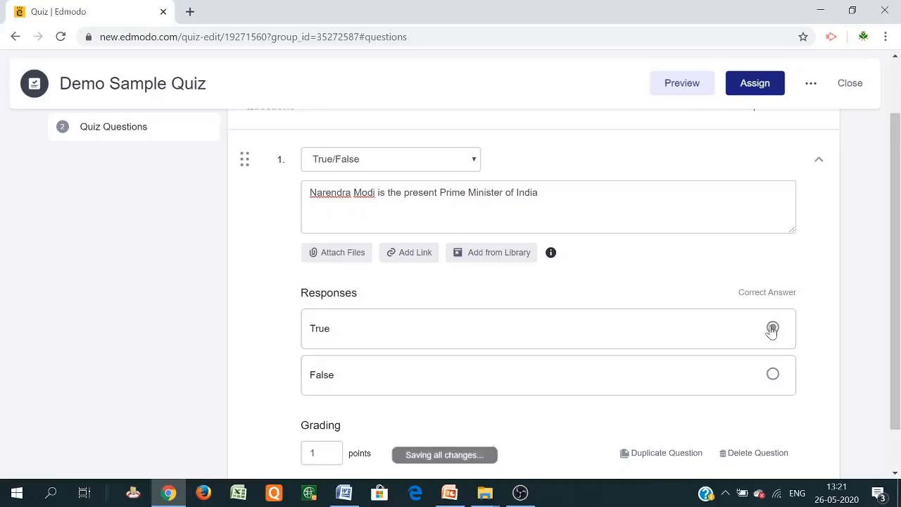
{"action": "scroll", "coordinate": [386, 334], "scroll_direction": "up", "scroll_amount": 1}
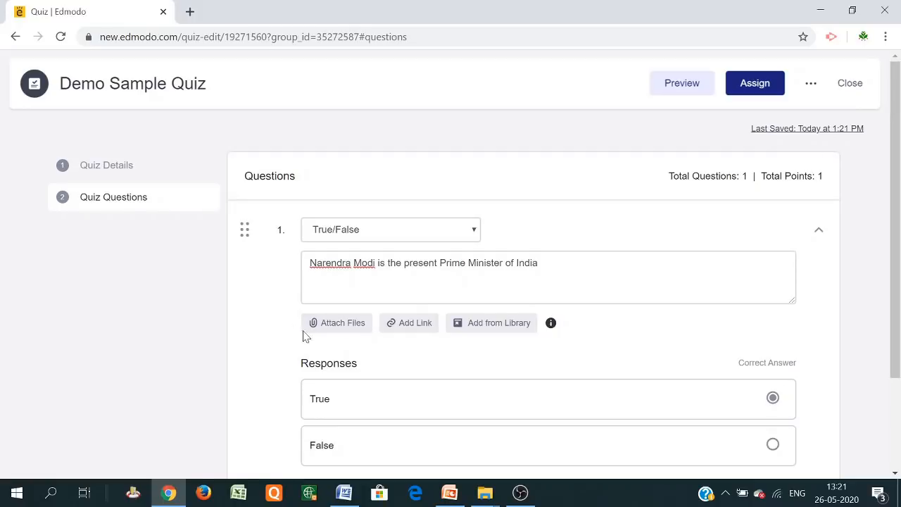
{"action": "left_click", "coordinate": [349, 327]}
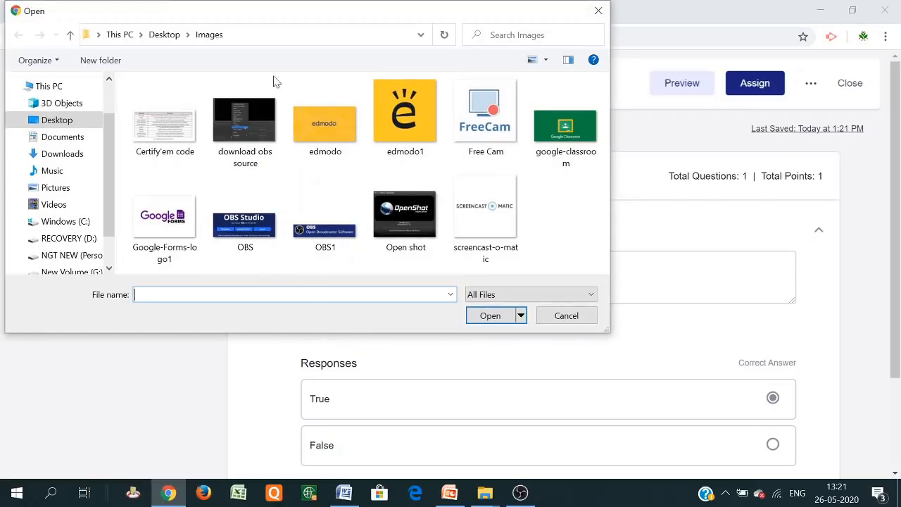
{"action": "left_click", "coordinate": [46, 86]}
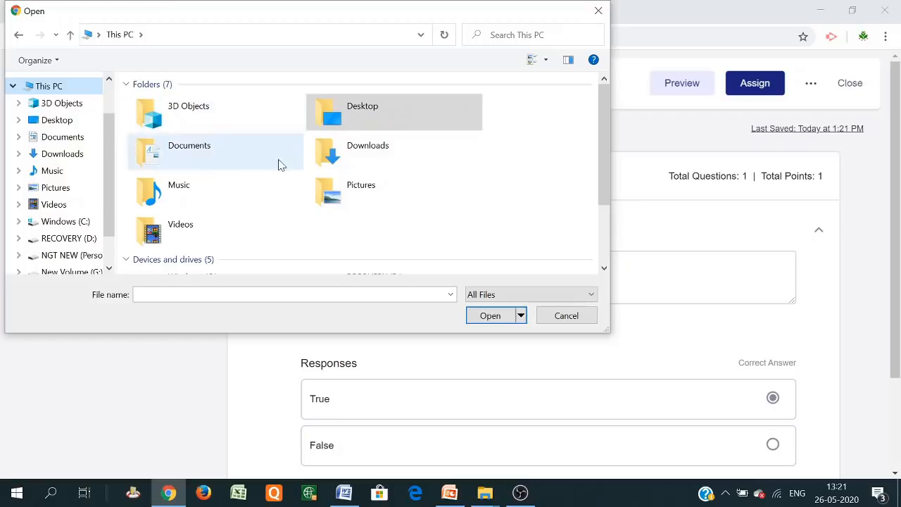
{"action": "left_click", "coordinate": [598, 11]}
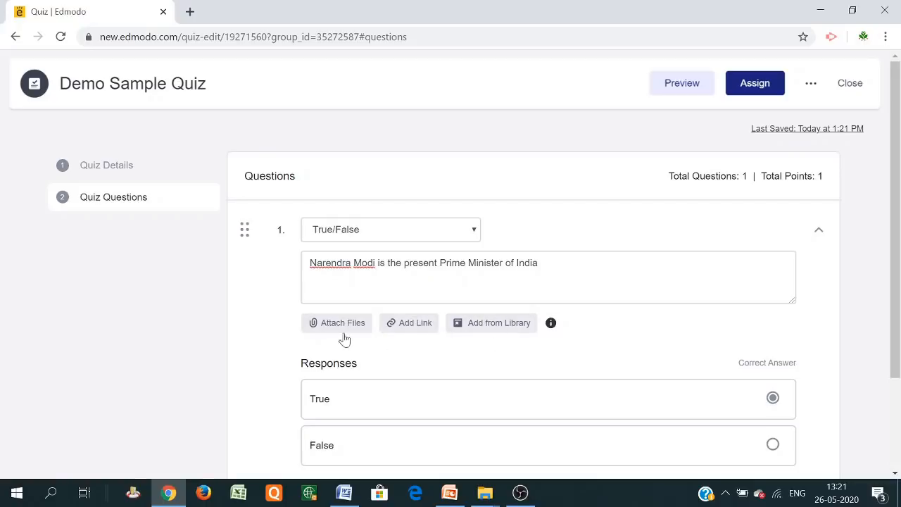
{"action": "scroll", "coordinate": [367, 302], "scroll_direction": "down", "scroll_amount": 1}
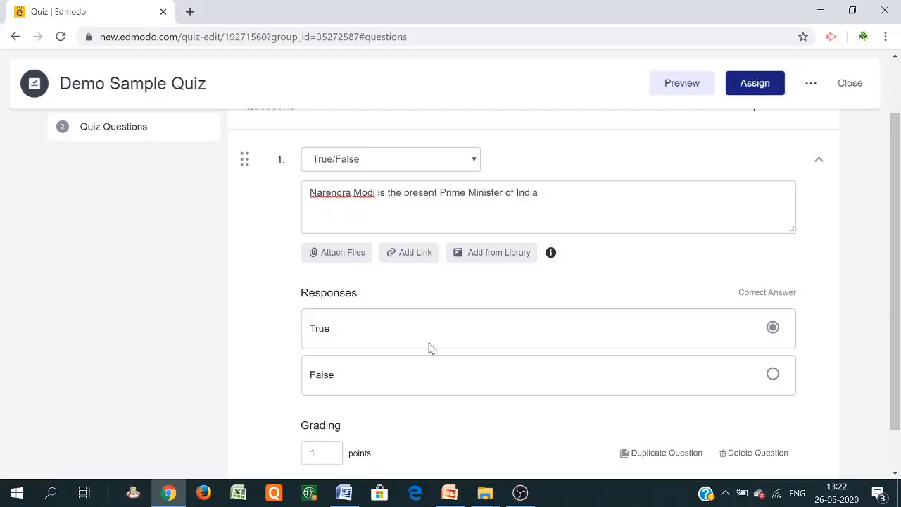
{"action": "scroll", "coordinate": [432, 348], "scroll_direction": "down", "scroll_amount": 1}
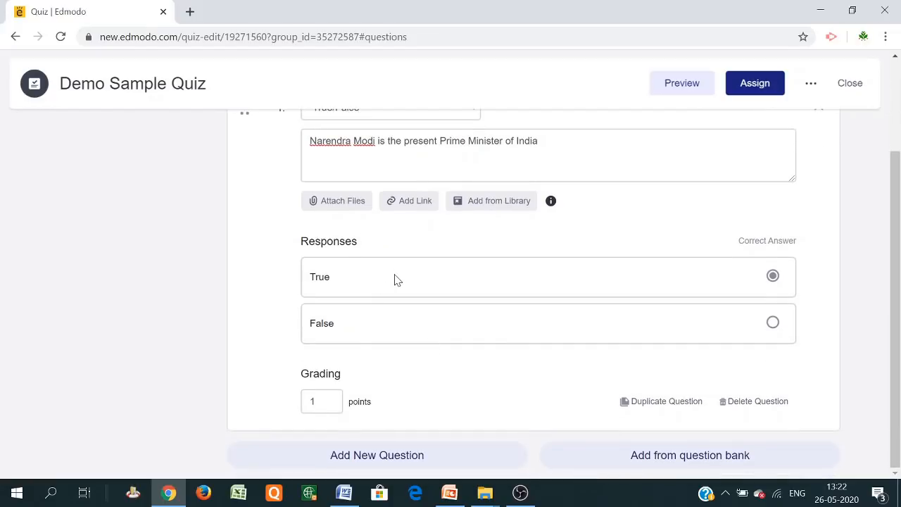
{"action": "scroll", "coordinate": [395, 279], "scroll_direction": "up", "scroll_amount": 1}
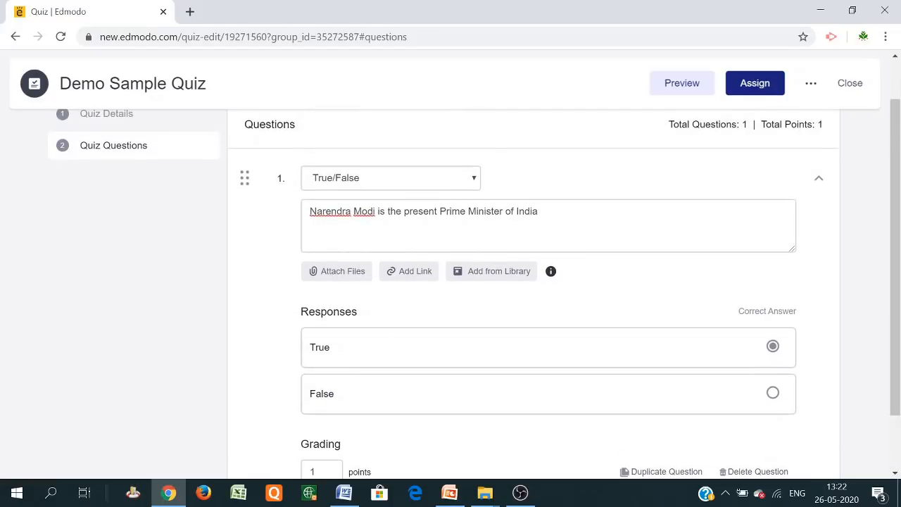
{"action": "scroll", "coordinate": [432, 281], "scroll_direction": "down", "scroll_amount": 1}
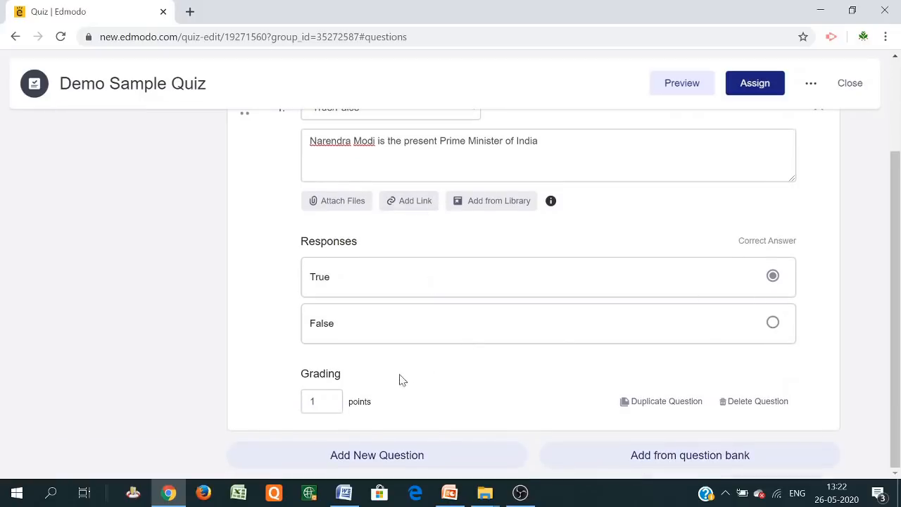
{"action": "left_click", "coordinate": [320, 401]}
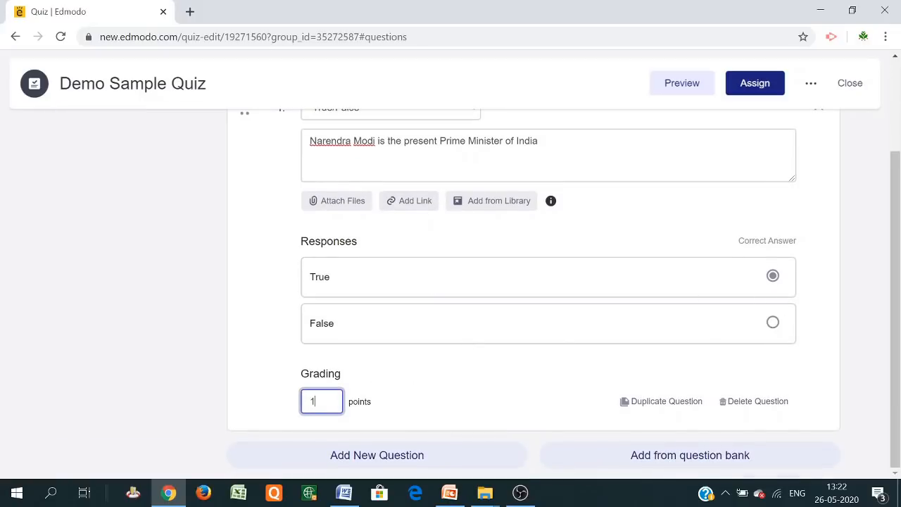
{"action": "type", "text": "2"}
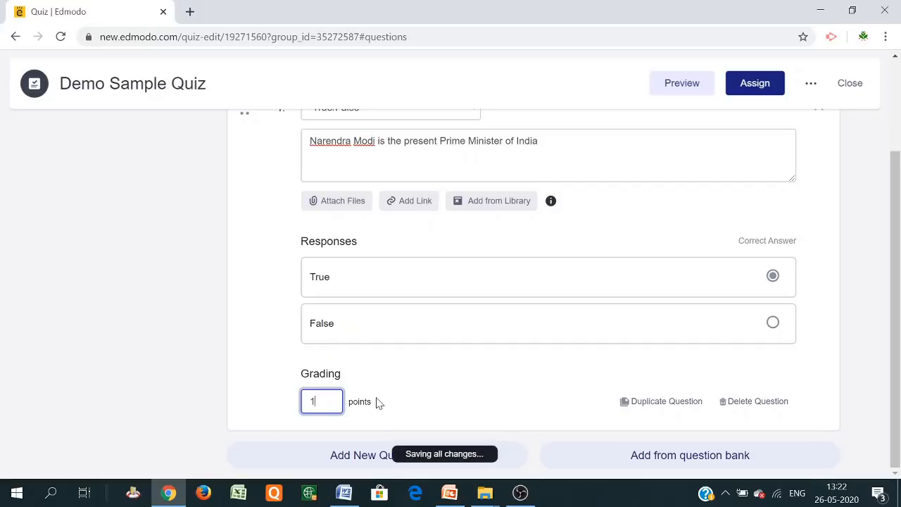
{"action": "left_click", "coordinate": [525, 385]}
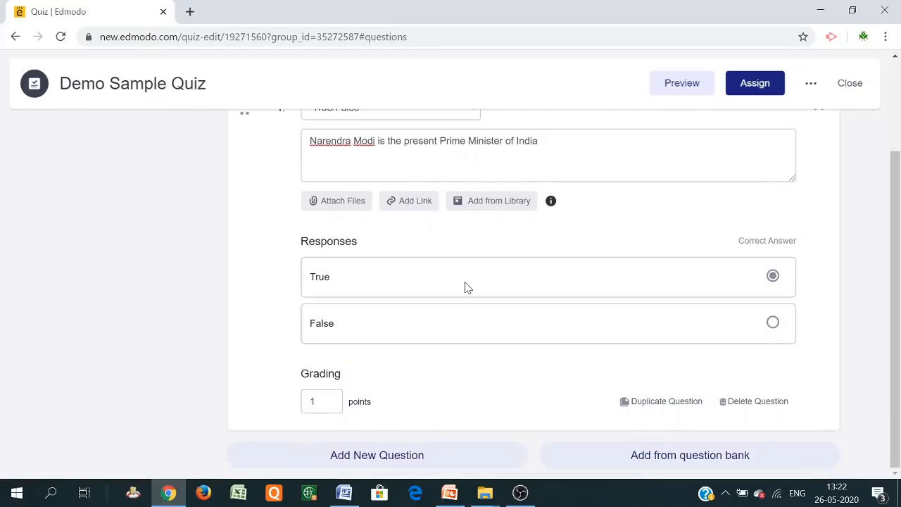
{"action": "scroll", "coordinate": [501, 331], "scroll_direction": "up", "scroll_amount": 2}
{"action": "scroll", "coordinate": [501, 328], "scroll_direction": "down", "scroll_amount": 2}
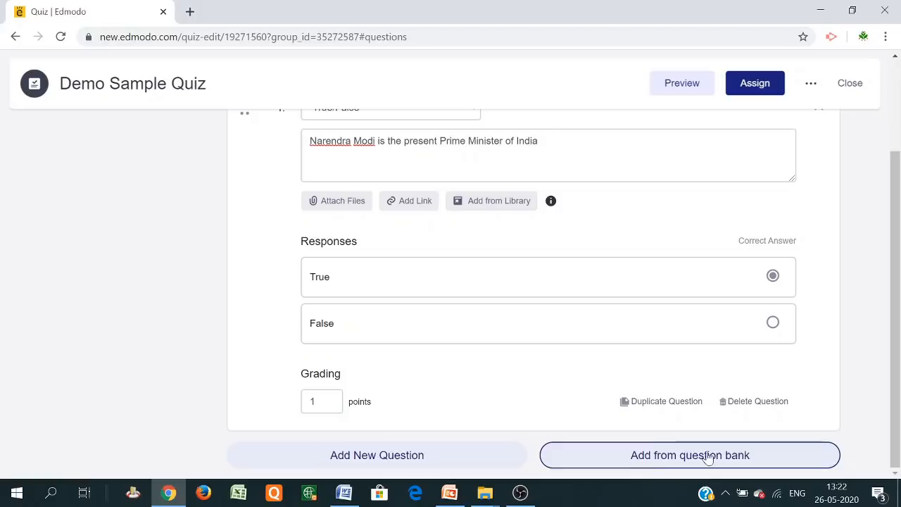
Add question 2 as a Multiple Choice question reading 'Who is the President of USA?'
{"action": "left_click", "coordinate": [363, 458]}
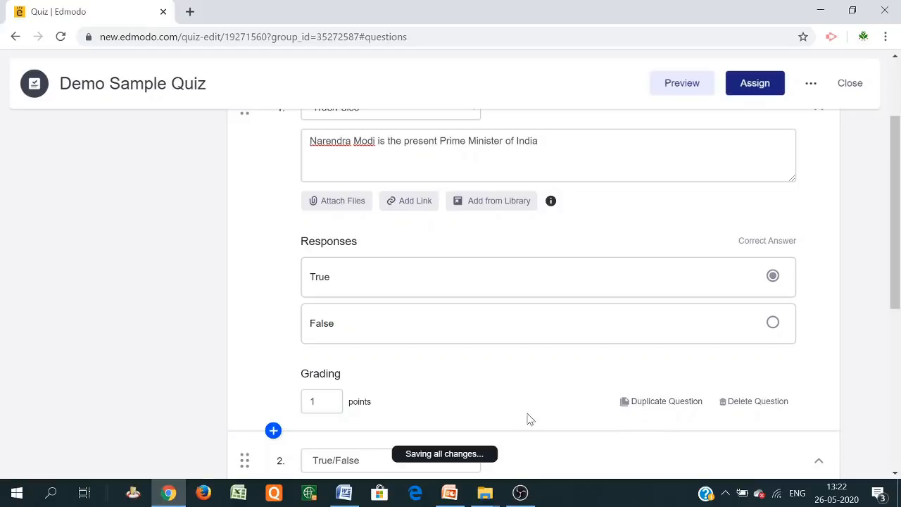
{"action": "scroll", "coordinate": [531, 420], "scroll_direction": "down", "scroll_amount": 4}
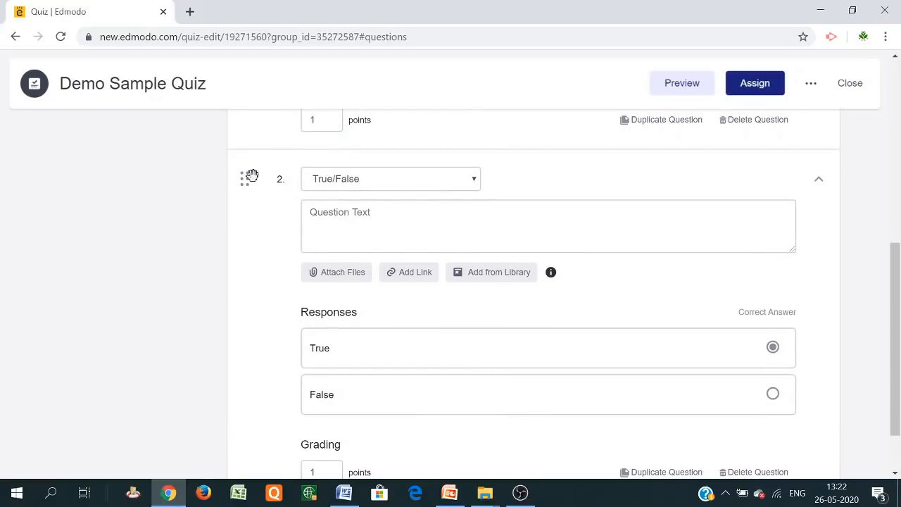
{"action": "left_click", "coordinate": [471, 183]}
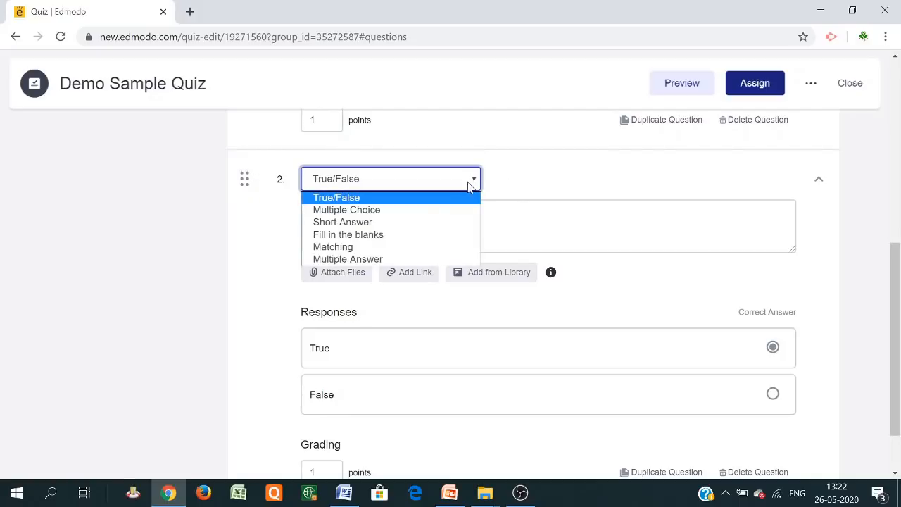
{"action": "left_click", "coordinate": [435, 209]}
{"action": "left_click", "coordinate": [434, 214]}
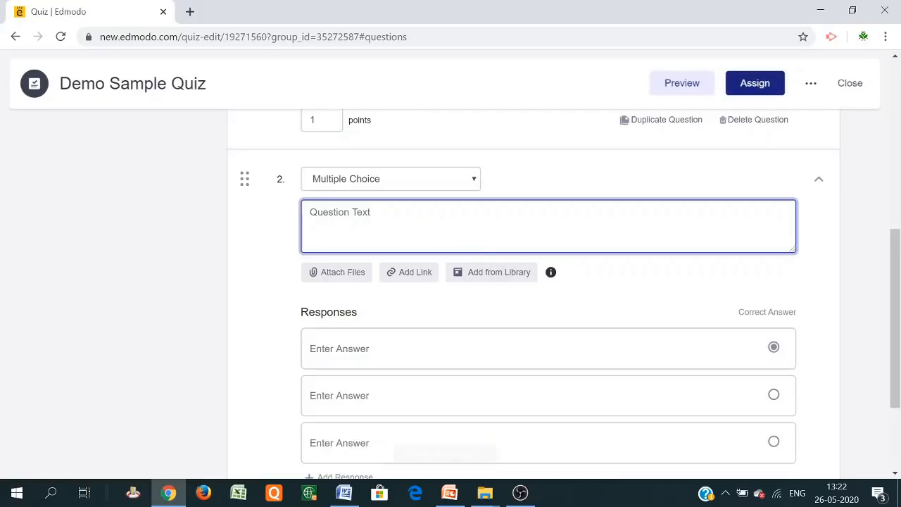
{"action": "type", "text": "Who is the"}
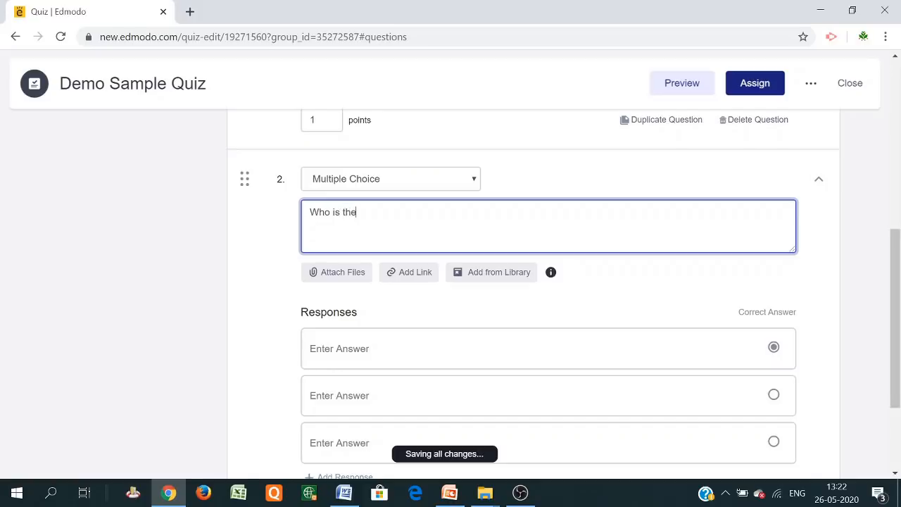
{"action": "type", "text": " President of USA?"}
Enter three answer choices, add Donald Trump as a fourth marked correct, and open Attach Image
{"action": "scroll", "coordinate": [432, 338], "scroll_direction": "down", "scroll_amount": 2}
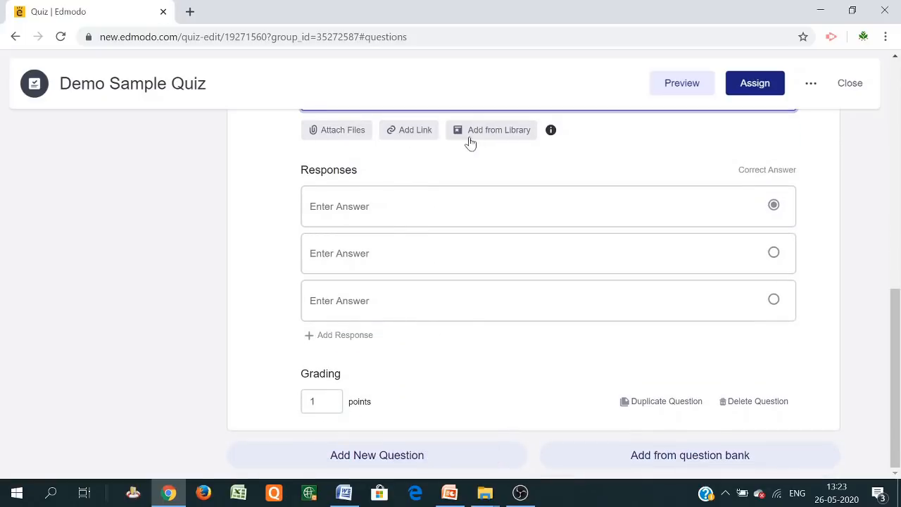
{"action": "left_click", "coordinate": [393, 204]}
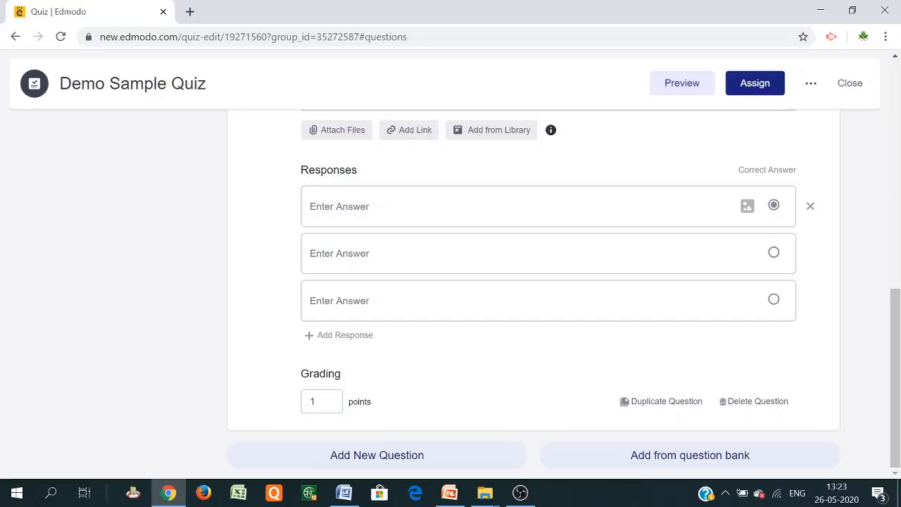
{"action": "type", "text": "Jor"}
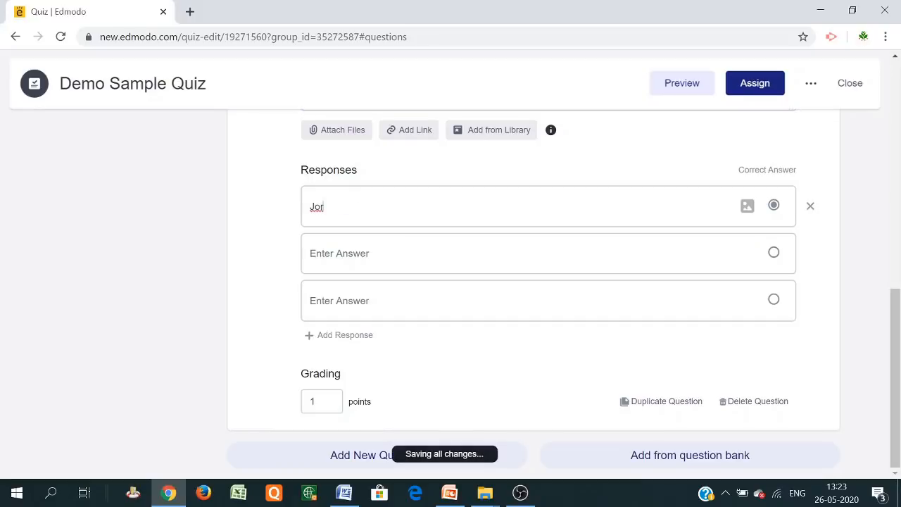
{"action": "type", "text": "ge"}
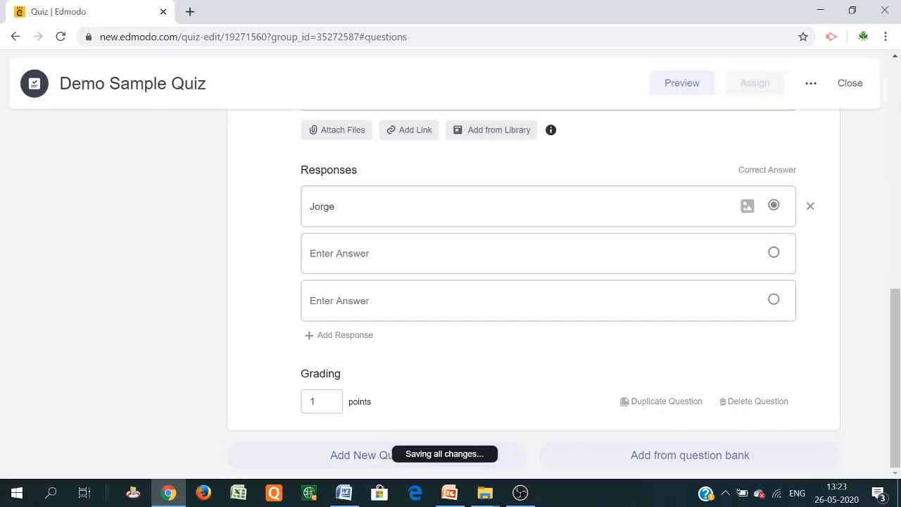
{"action": "type", "text": " Boos"}
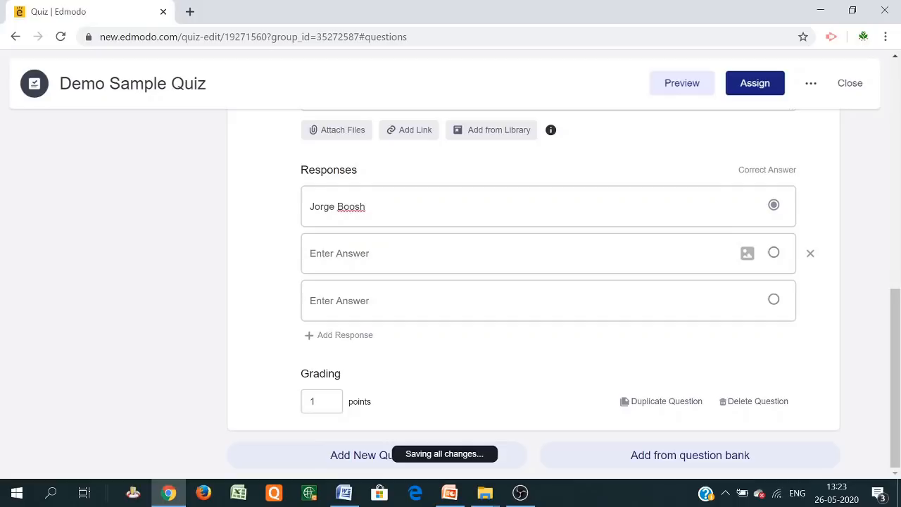
{"action": "type", "text": "H. Clito"}
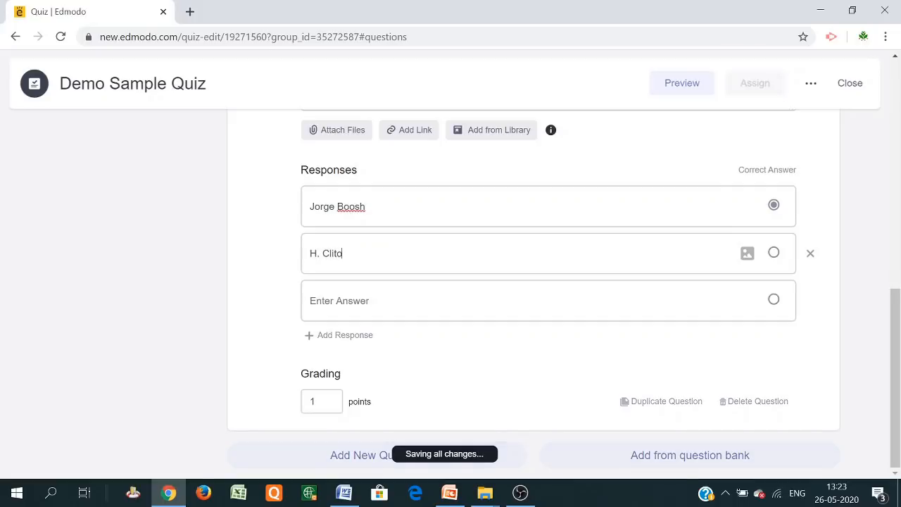
{"action": "type", "text": "n"}
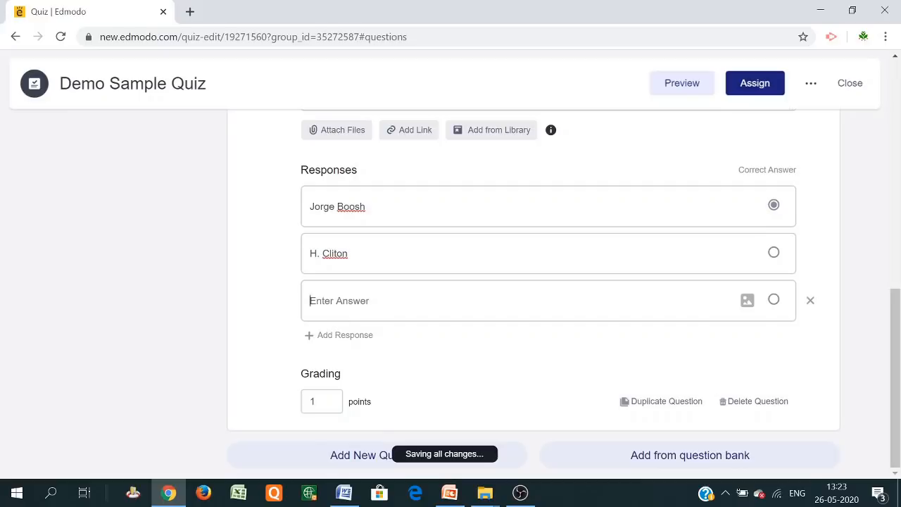
{"action": "type", "text": "B. Cliton"}
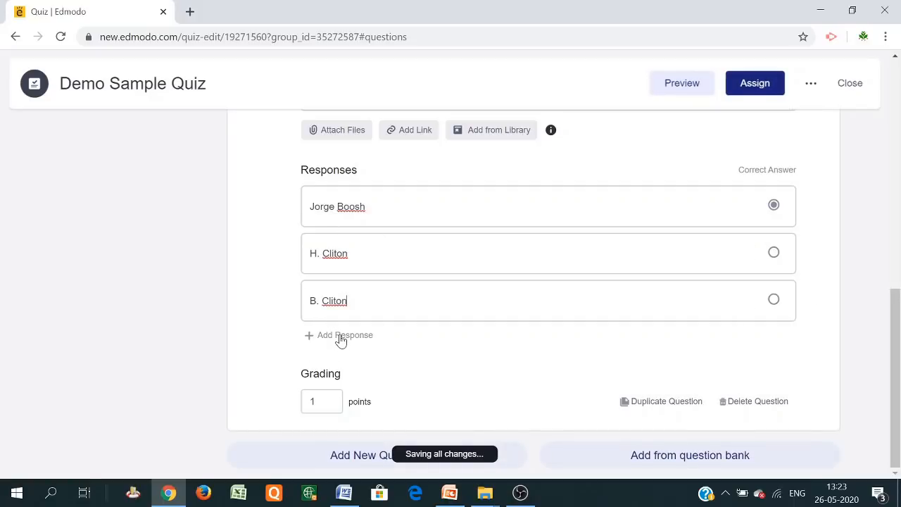
{"action": "left_click", "coordinate": [339, 338]}
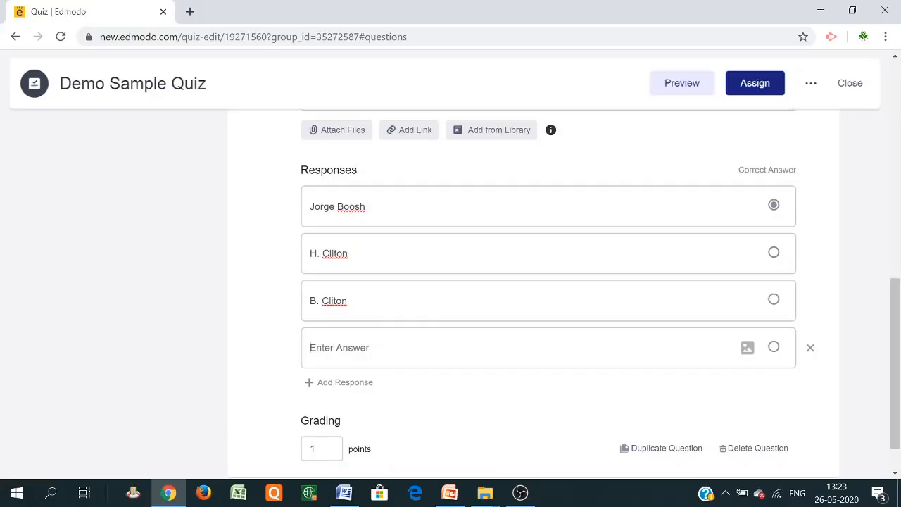
{"action": "type", "text": "Donald Trump"}
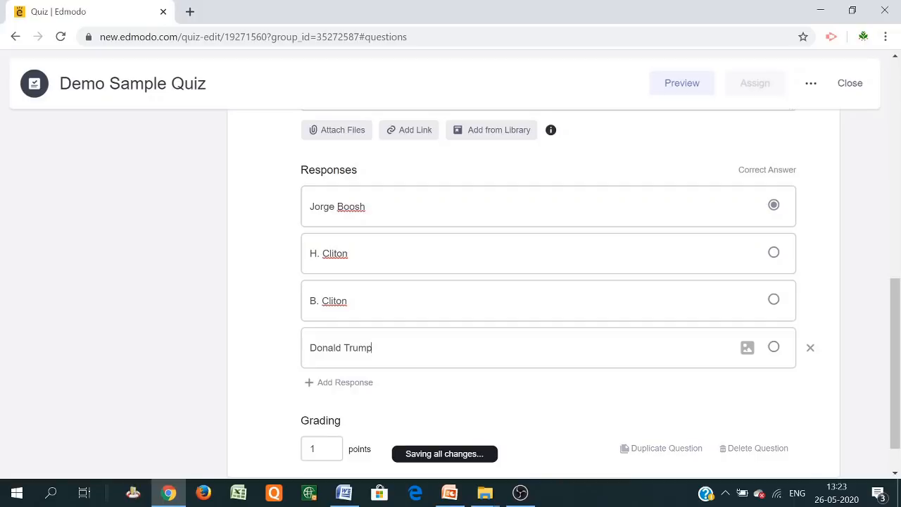
{"action": "left_click", "coordinate": [774, 347]}
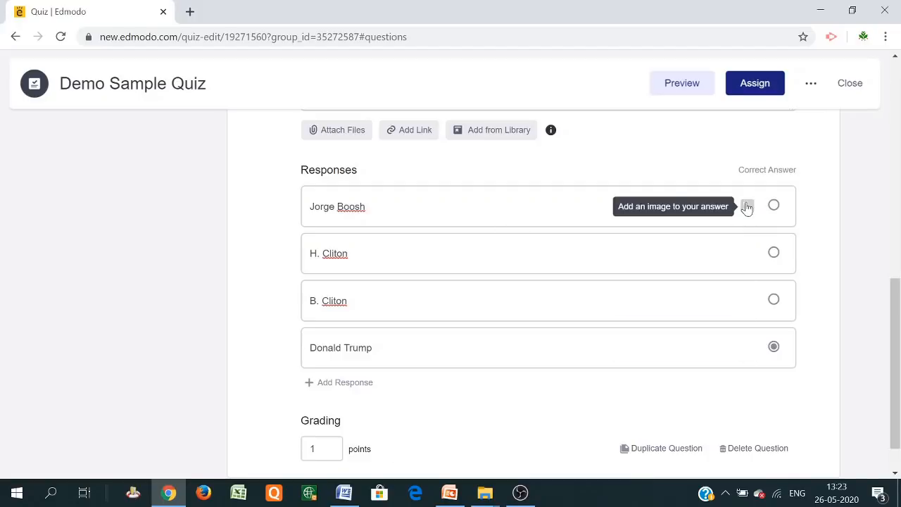
{"action": "left_click", "coordinate": [747, 209]}
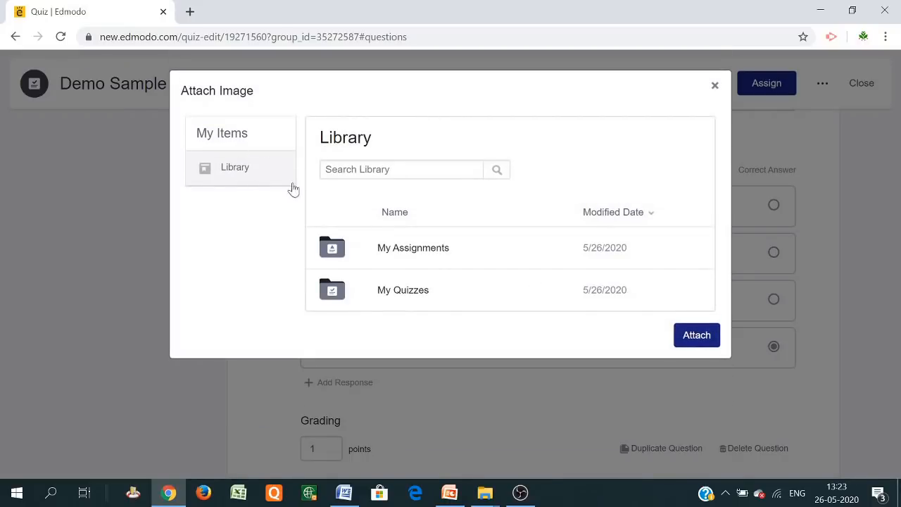
{"action": "left_click", "coordinate": [714, 88]}
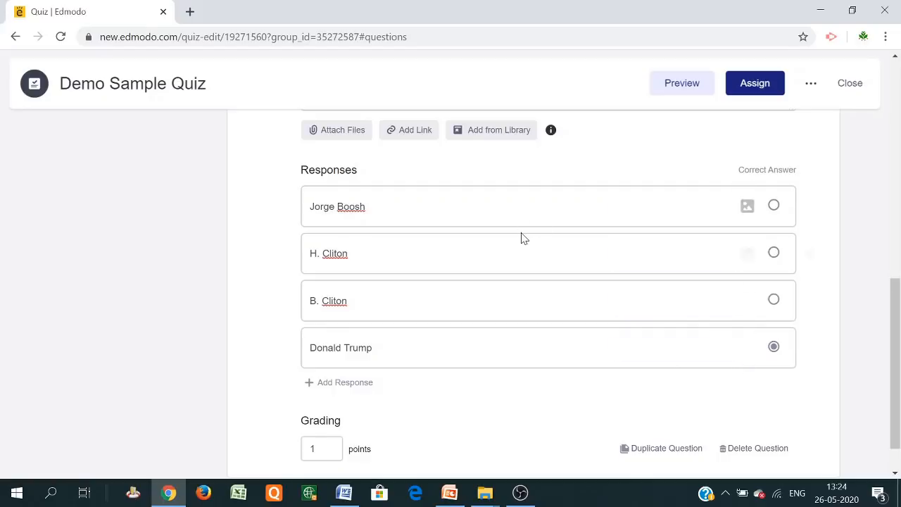
{"action": "scroll", "coordinate": [522, 238], "scroll_direction": "up", "scroll_amount": 2}
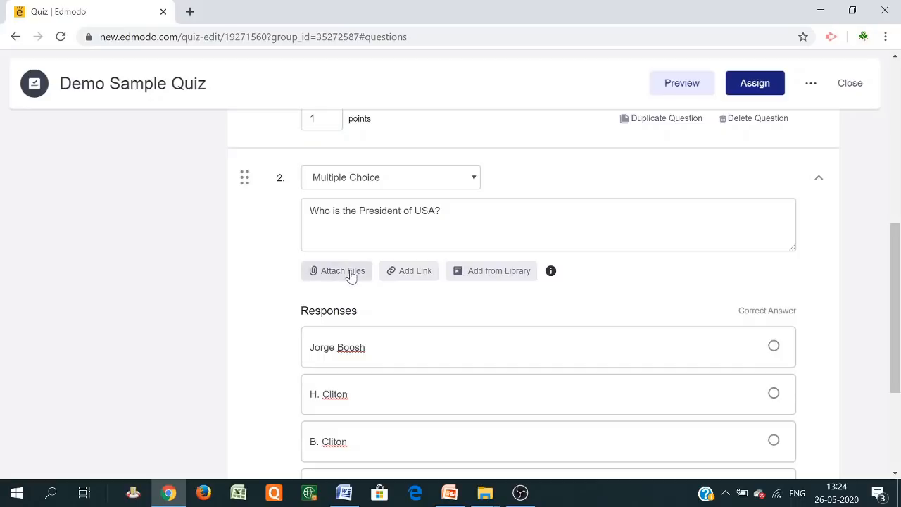
{"action": "scroll", "coordinate": [616, 317], "scroll_direction": "down", "scroll_amount": 3}
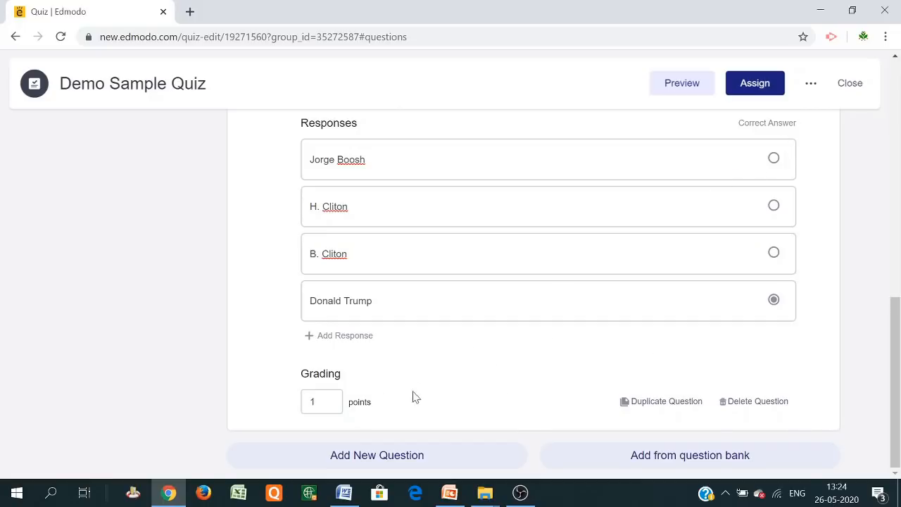
Add question 3 and set its type to Fill in the blanks
{"action": "left_click", "coordinate": [411, 459]}
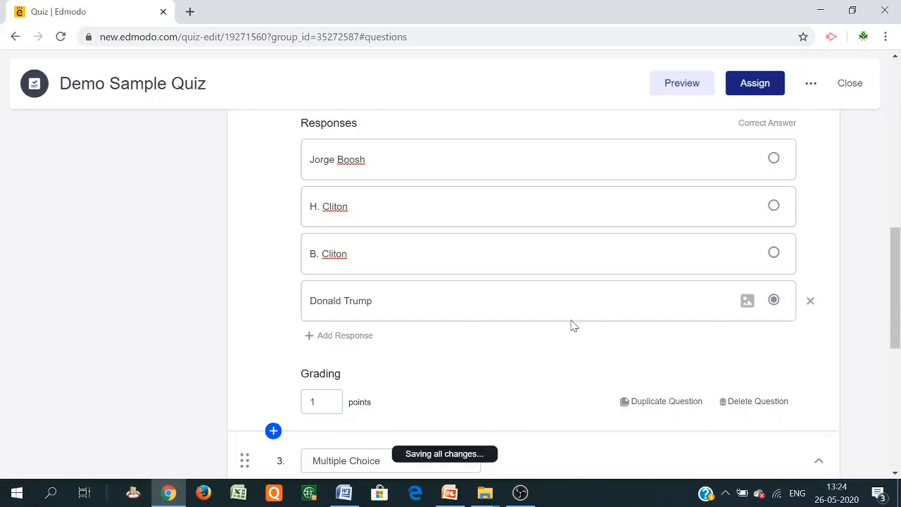
{"action": "scroll", "coordinate": [575, 326], "scroll_direction": "down", "scroll_amount": 1}
{"action": "scroll", "coordinate": [573, 325], "scroll_direction": "down", "scroll_amount": 2}
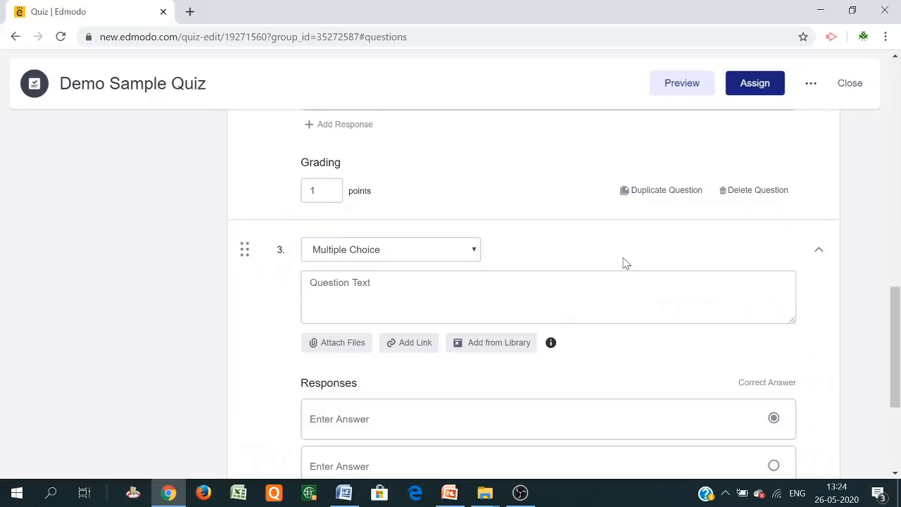
{"action": "scroll", "coordinate": [599, 247], "scroll_direction": "down", "scroll_amount": 2}
{"action": "scroll", "coordinate": [563, 218], "scroll_direction": "up", "scroll_amount": 2}
{"action": "left_click", "coordinate": [475, 250]}
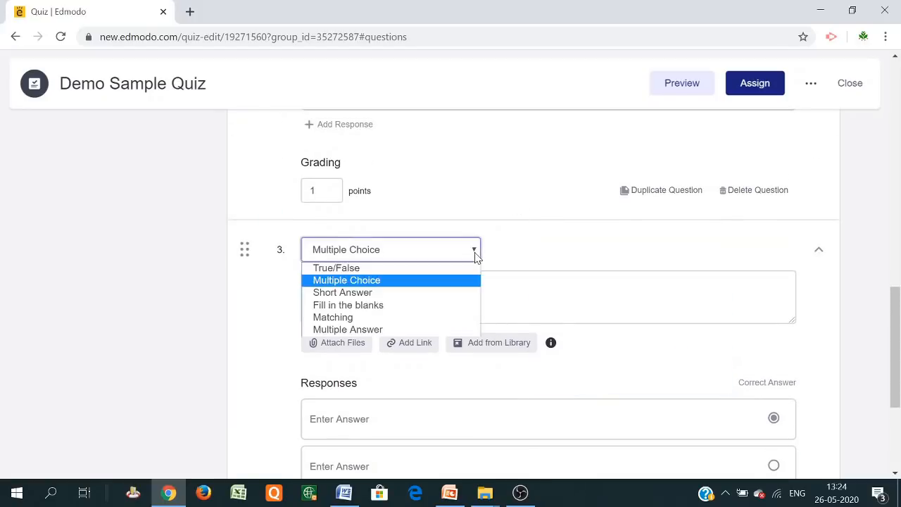
{"action": "left_click", "coordinate": [423, 306]}
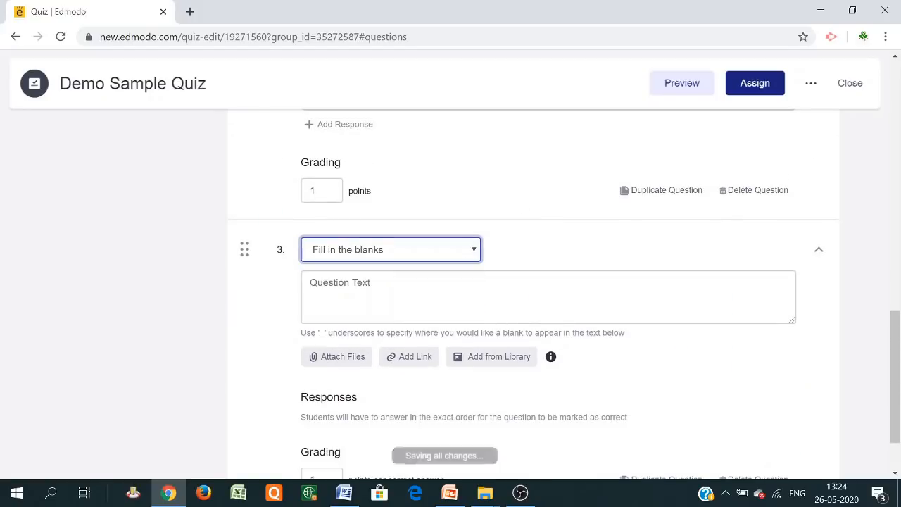
Write the question text as the sequence 2,4,6,_,10,12, fixing the mistyped numbers
{"action": "scroll", "coordinate": [483, 305], "scroll_direction": "down", "scroll_amount": 1}
{"action": "left_click", "coordinate": [394, 224]}
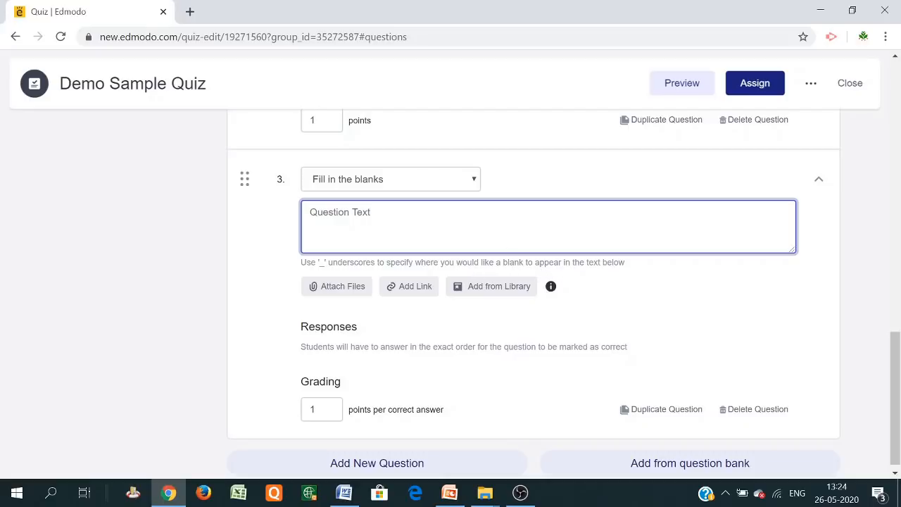
{"action": "type", "text": "2"}
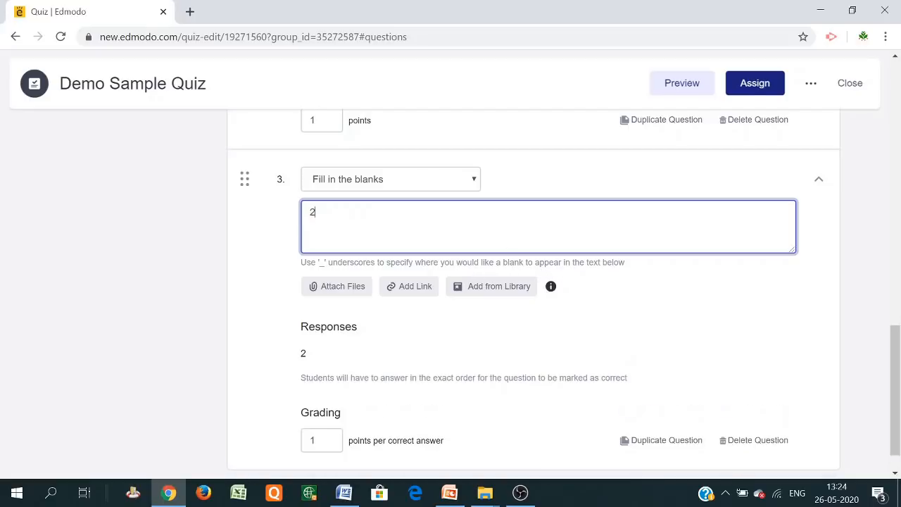
{"action": "type", "text": ",4,6"}
{"action": "type", "text": ",_,"}
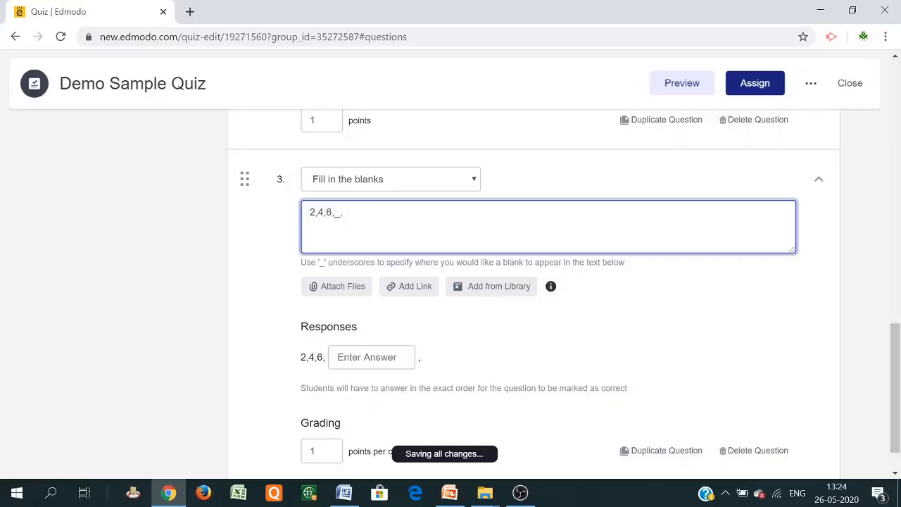
{"action": "type", "text": "8,10"}
{"action": "left_click", "coordinate": [356, 357]}
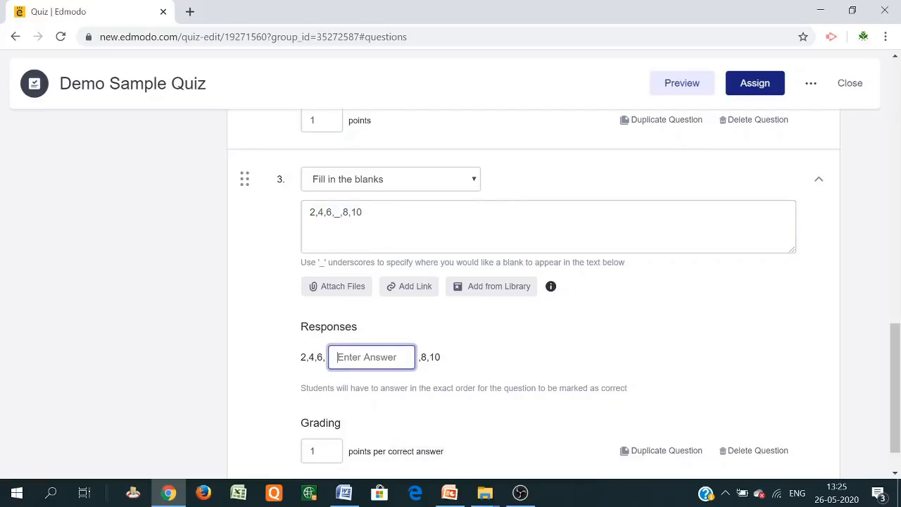
{"action": "left_click", "coordinate": [349, 212]}
{"action": "key", "text": "BackSpace"}
{"action": "type", "text": "10"}
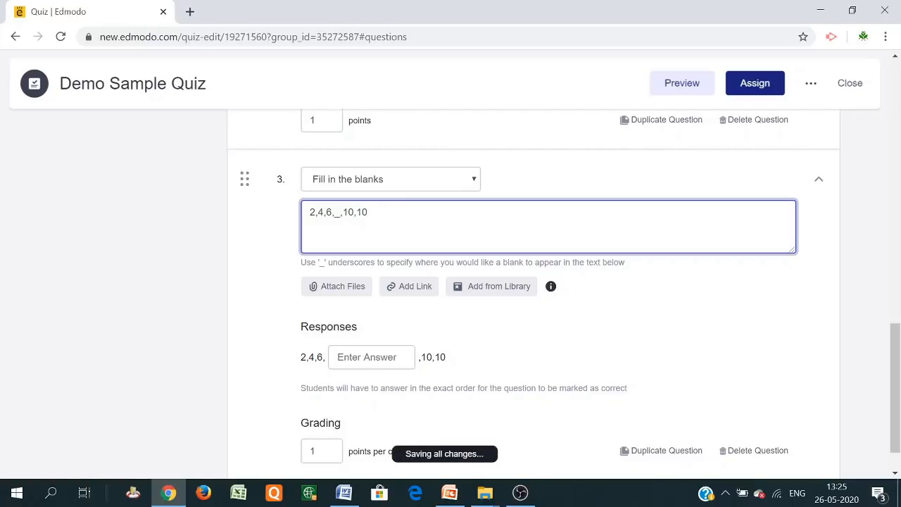
{"action": "key", "text": "BackSpace"}
{"action": "type", "text": "2"}
Enter 8 as the expected answer for the blank
{"action": "left_click", "coordinate": [369, 357]}
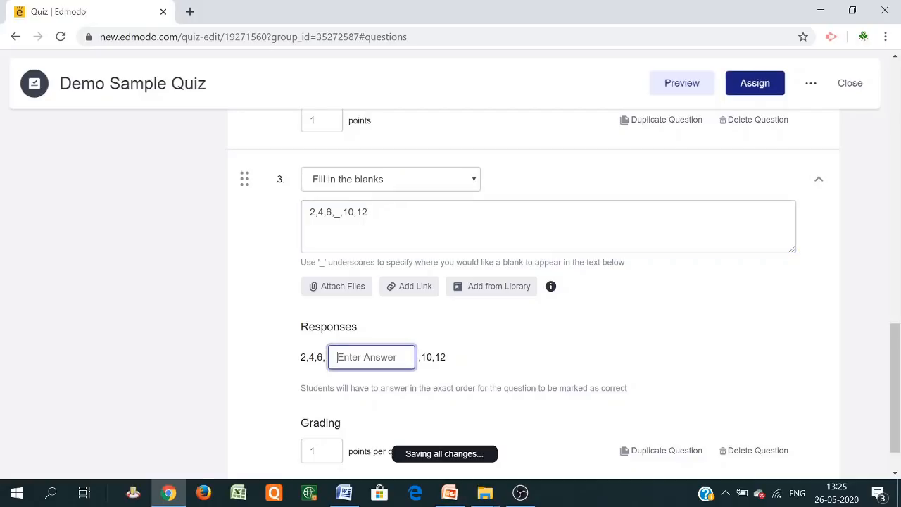
{"action": "type", "text": "8"}
{"action": "left_click", "coordinate": [453, 337]}
{"action": "scroll", "coordinate": [338, 341], "scroll_direction": "down", "scroll_amount": 1}
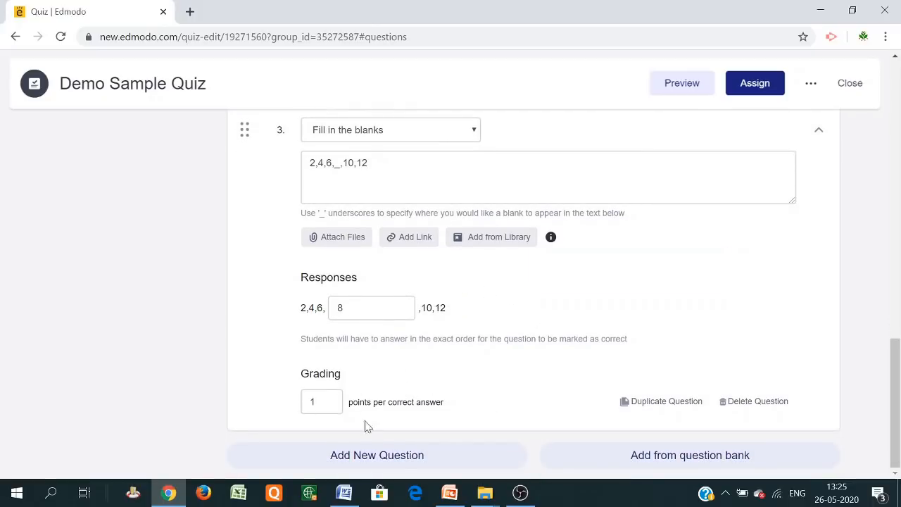
Add question 4 and set its type to Matching
{"action": "left_click", "coordinate": [377, 456]}
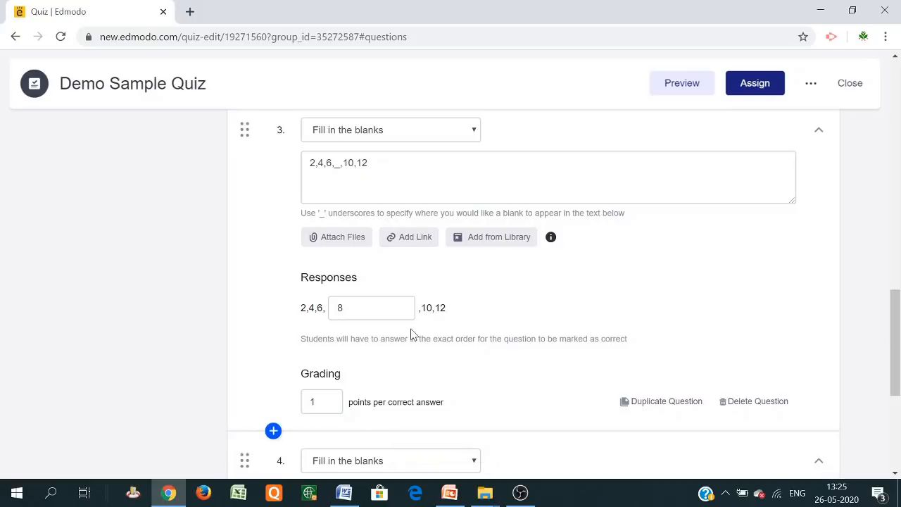
{"action": "scroll", "coordinate": [414, 334], "scroll_direction": "down", "scroll_amount": 3}
{"action": "left_click", "coordinate": [469, 252]}
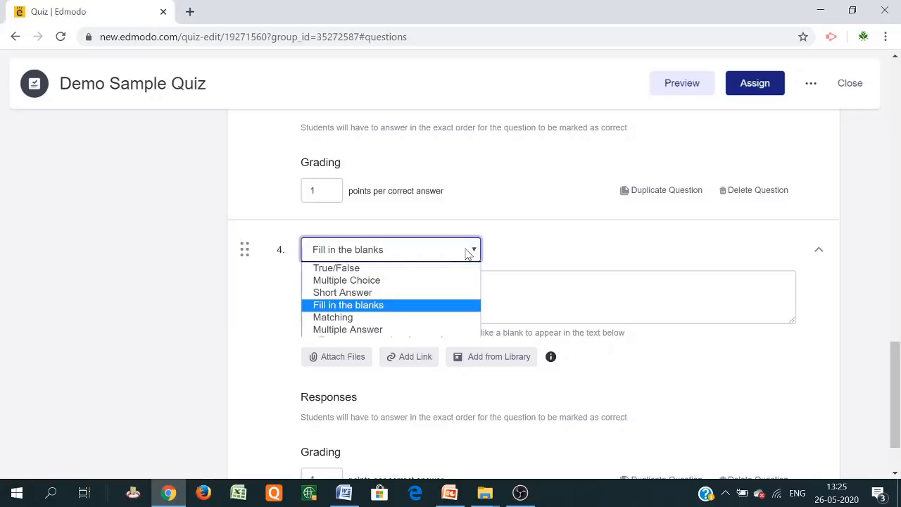
{"action": "left_click", "coordinate": [380, 318]}
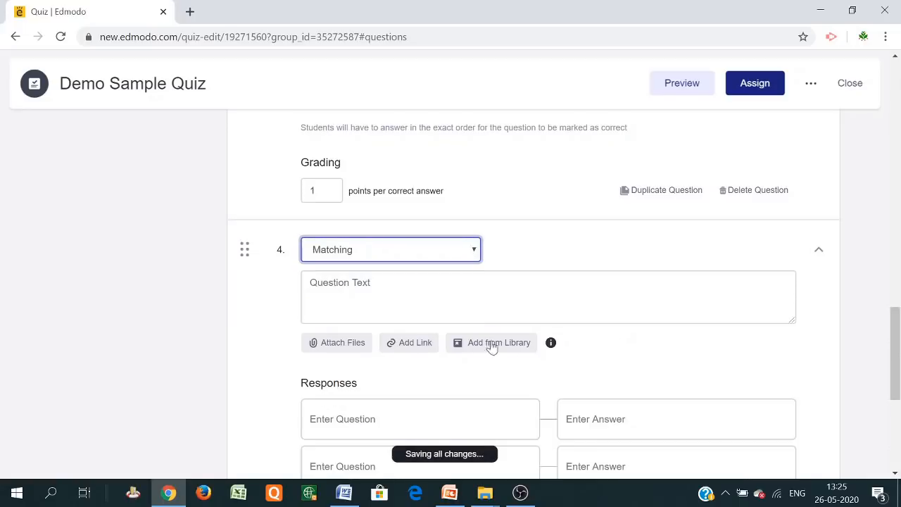
Type the prompt 'Match the capitals of states of India' for question 4
{"action": "scroll", "coordinate": [535, 317], "scroll_direction": "down", "scroll_amount": 2}
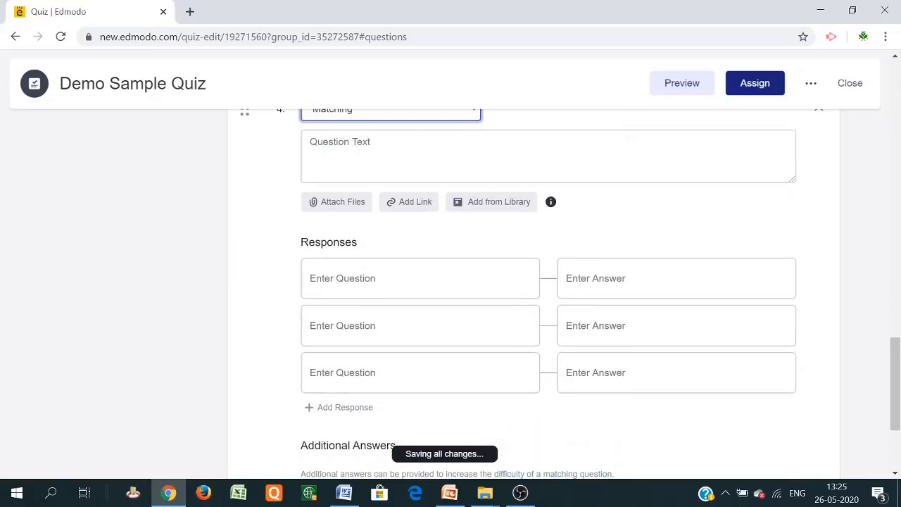
{"action": "scroll", "coordinate": [350, 205], "scroll_direction": "up", "scroll_amount": 1}
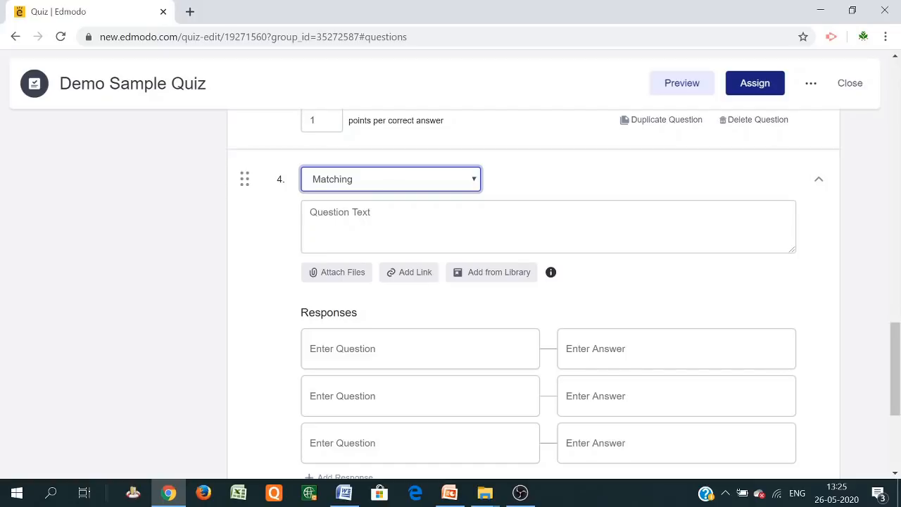
{"action": "scroll", "coordinate": [810, 282], "scroll_direction": "down", "scroll_amount": 1}
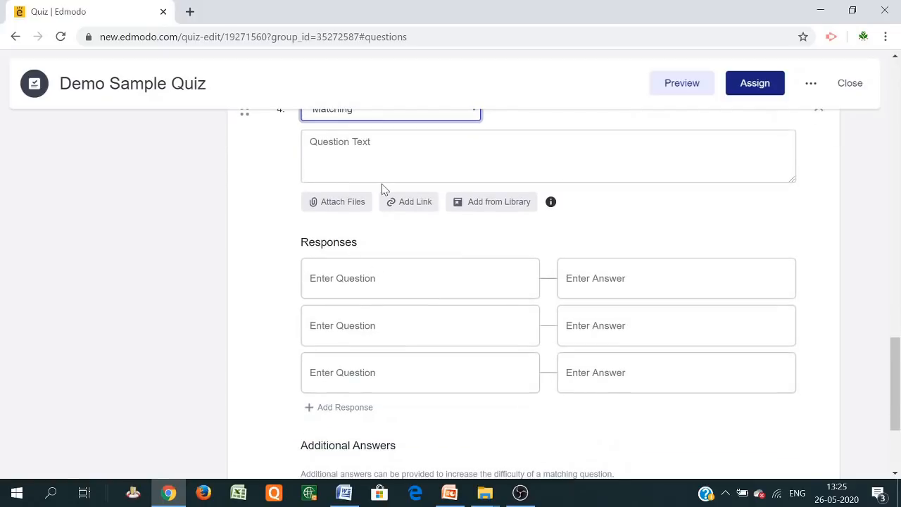
{"action": "scroll", "coordinate": [383, 185], "scroll_direction": "up", "scroll_amount": 1}
{"action": "left_click", "coordinate": [373, 225]}
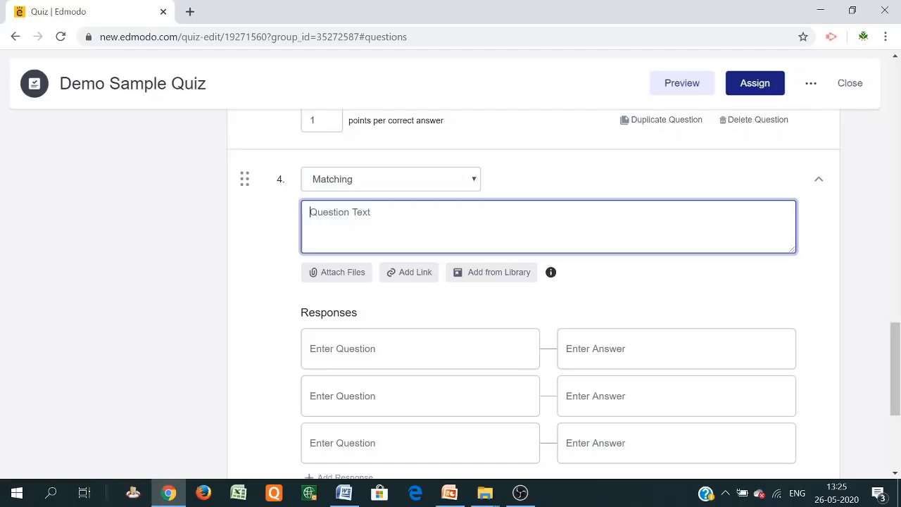
{"action": "type", "text": "Ma"}
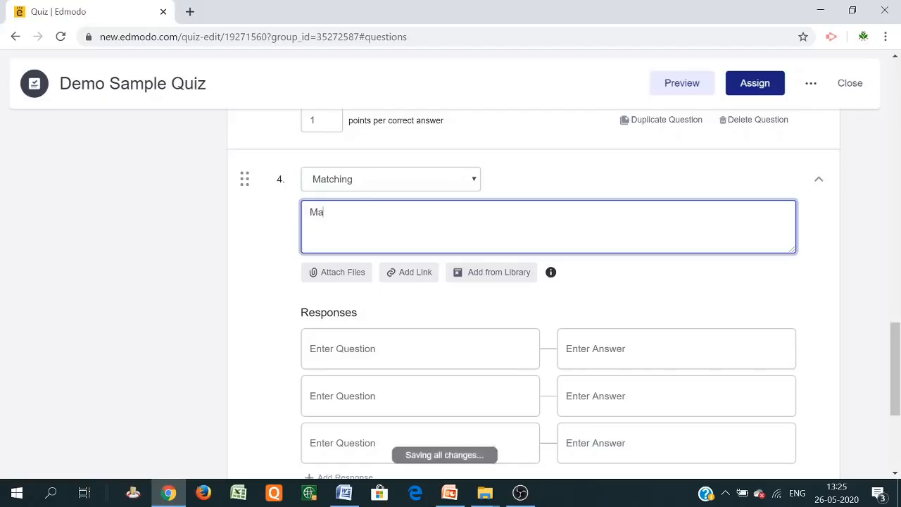
{"action": "type", "text": "tch the"}
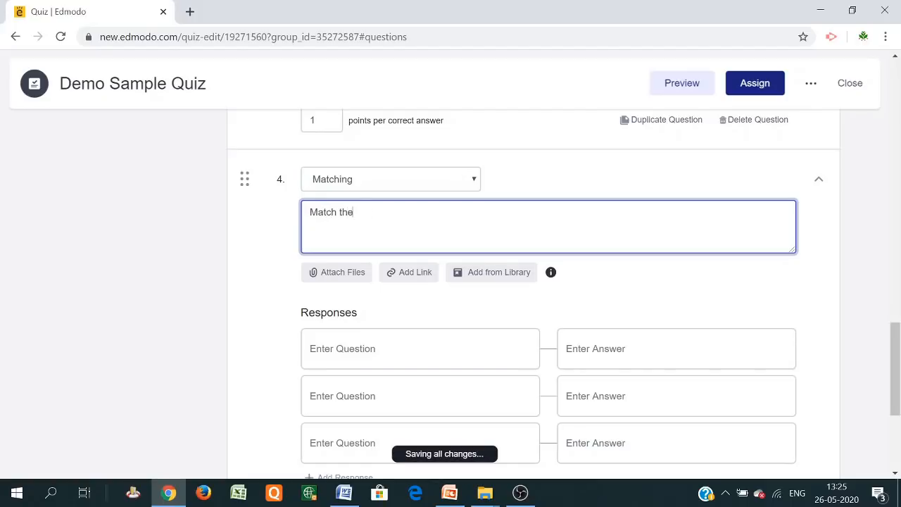
{"action": "type", "text": " capitals of states o"}
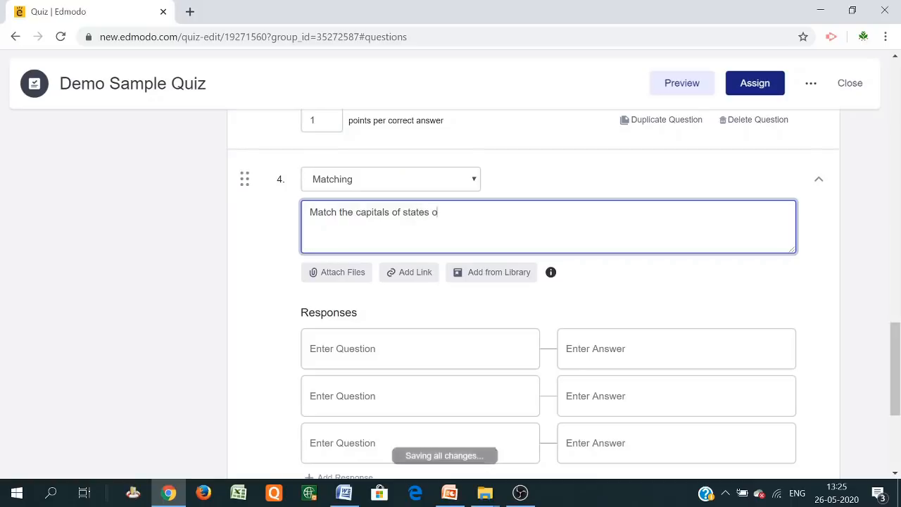
{"action": "type", "text": "f India."}
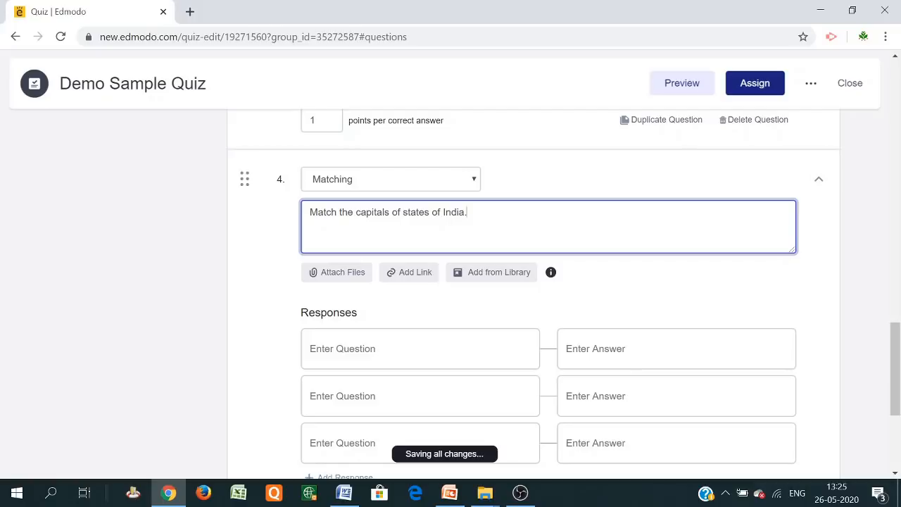
{"action": "scroll", "coordinate": [416, 286], "scroll_direction": "down", "scroll_amount": 2}
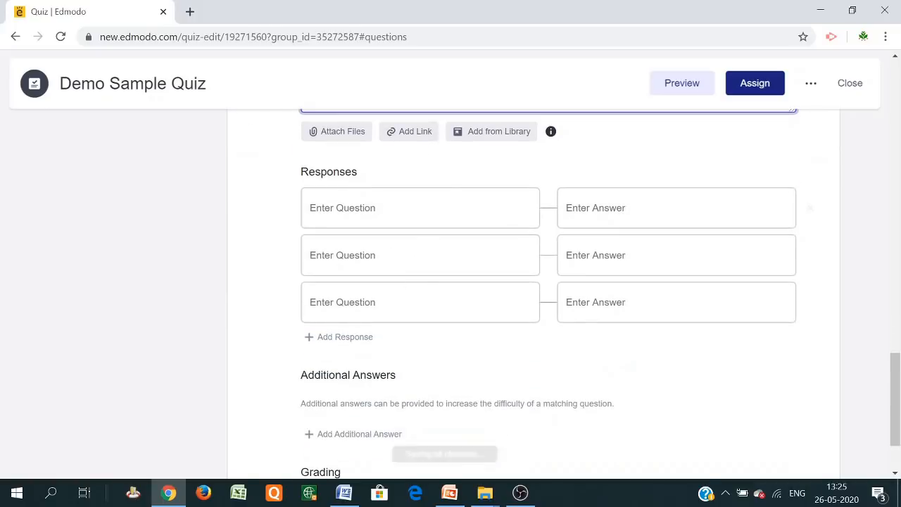
Enter Maharashtra, Telangana and Orissa, then add a fourth row with Bihar
{"action": "left_click", "coordinate": [343, 208]}
{"action": "type", "text": "Maharash"}
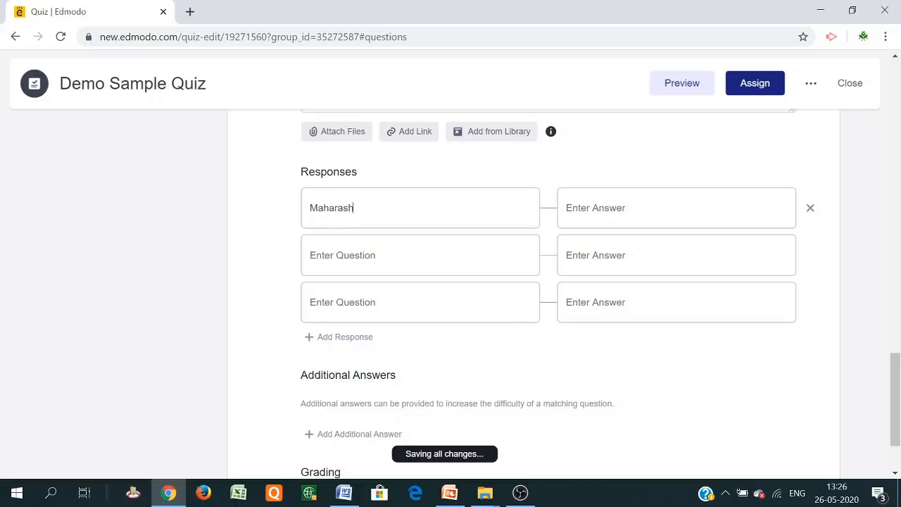
{"action": "type", "text": "tra"}
{"action": "type", "text": "Te"}
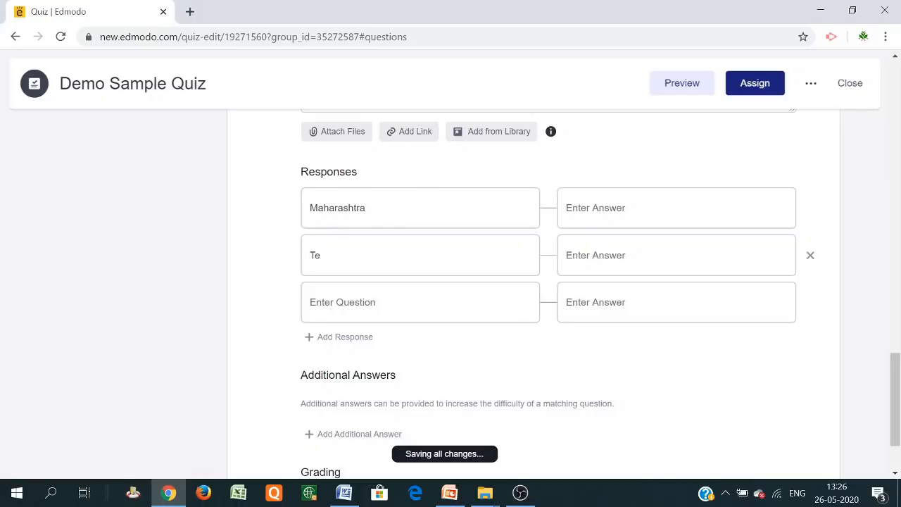
{"action": "type", "text": "langana"}
{"action": "left_click", "coordinate": [369, 292]}
{"action": "type", "text": "Orissa"}
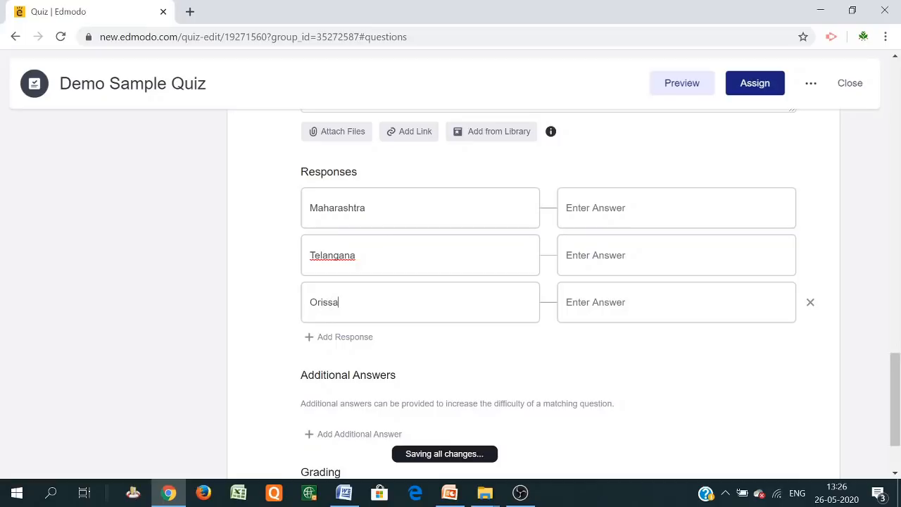
{"action": "left_click", "coordinate": [351, 337]}
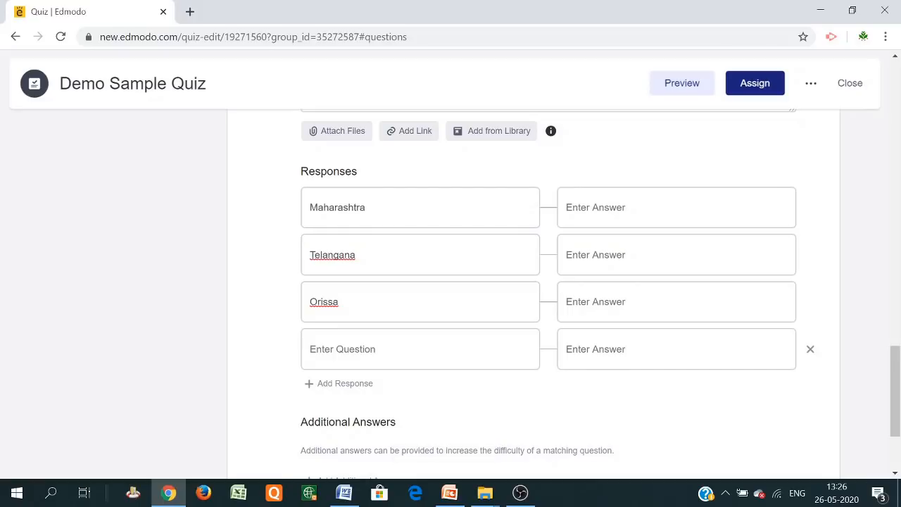
{"action": "type", "text": "Bihar"}
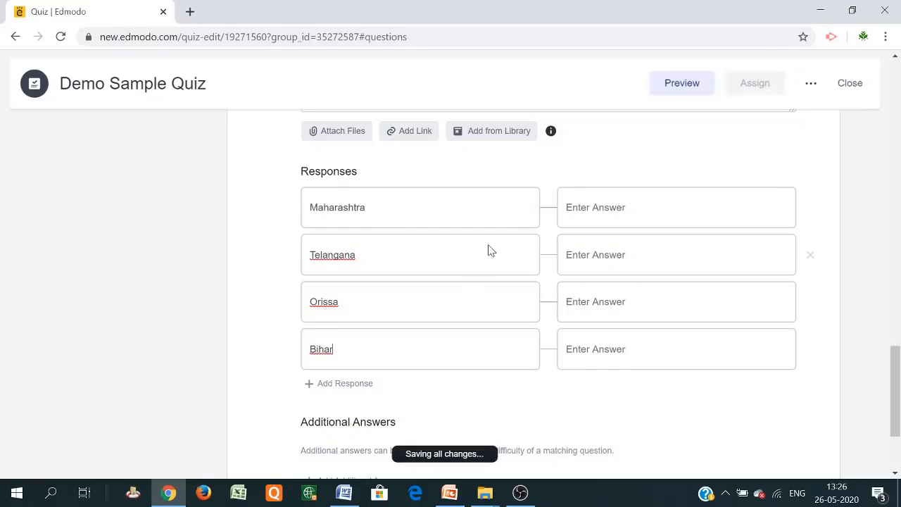
Fill the answer fields with Mumbai, Hyderabad, Bhuvneshwar, and Patna for Bihar
{"action": "left_click", "coordinate": [607, 220]}
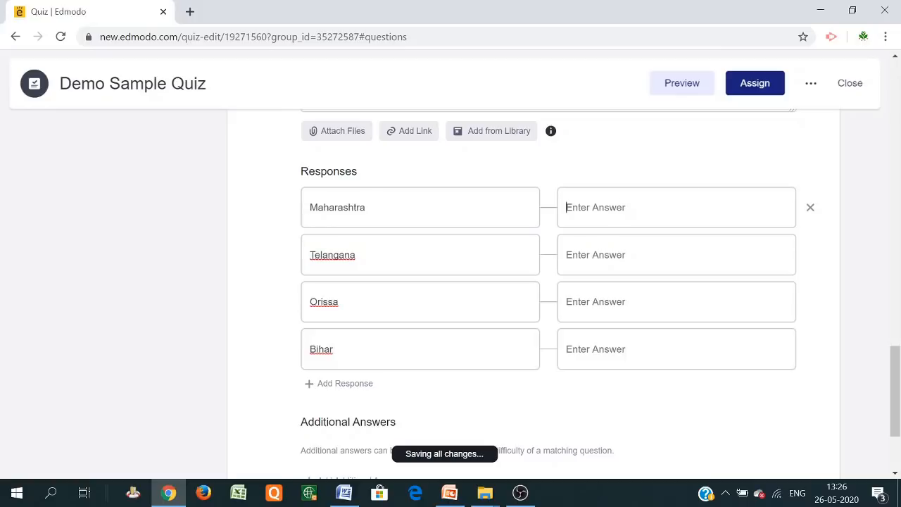
{"action": "type", "text": "Mumbai"}
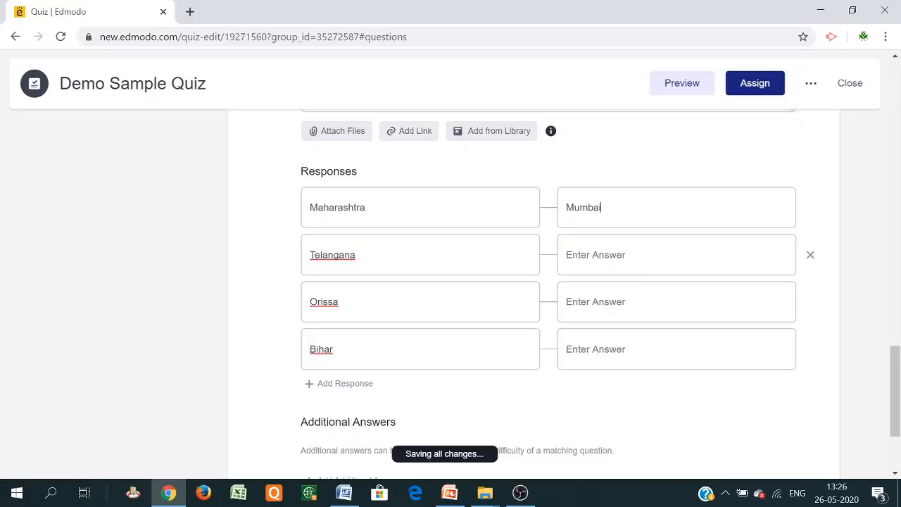
{"action": "type", "text": "Hydera"}
{"action": "type", "text": "bad"}
{"action": "type", "text": "B"}
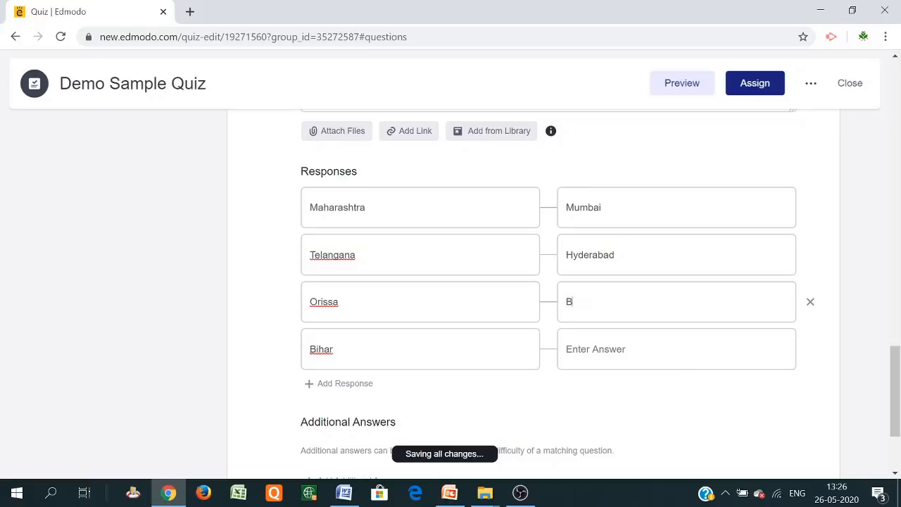
{"action": "type", "text": "huvneshwar"}
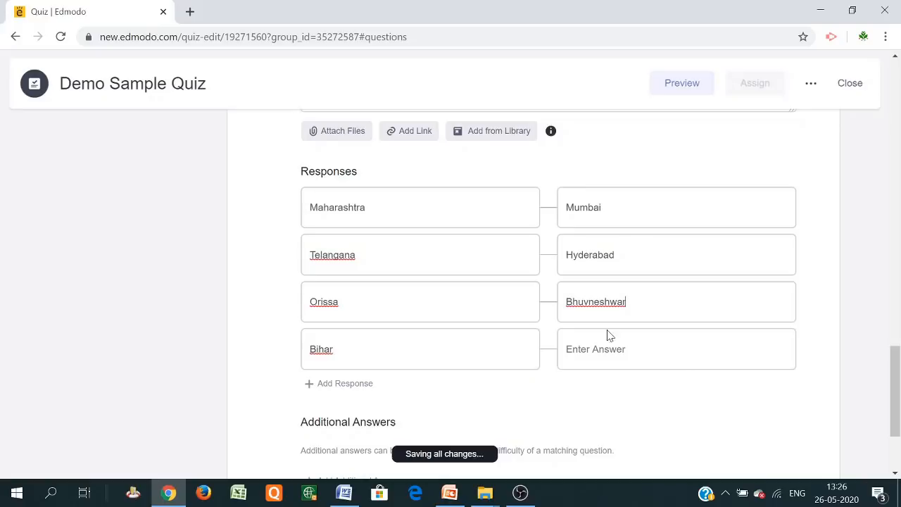
{"action": "left_click", "coordinate": [608, 337]}
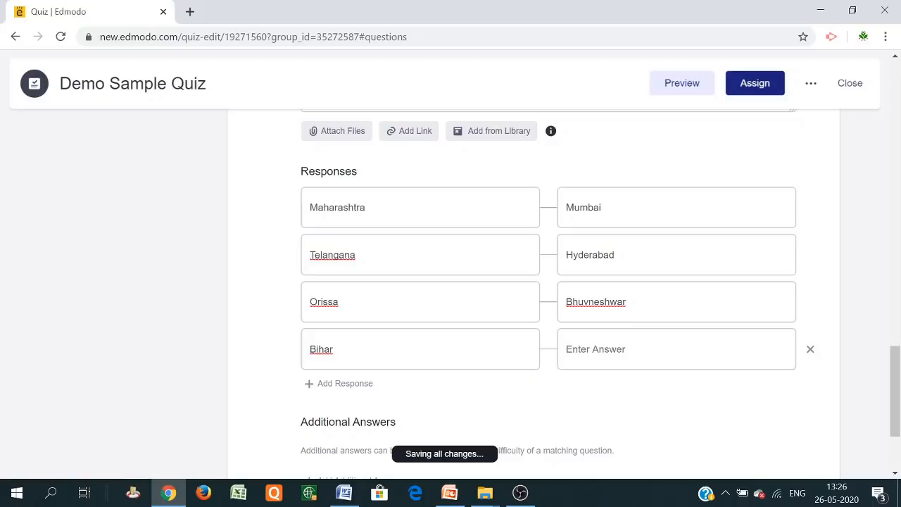
{"action": "type", "text": "Patna"}
Add two additional answer fields containing Nagpur and Chandigarh as distractors
{"action": "scroll", "coordinate": [624, 326], "scroll_direction": "down", "scroll_amount": 2}
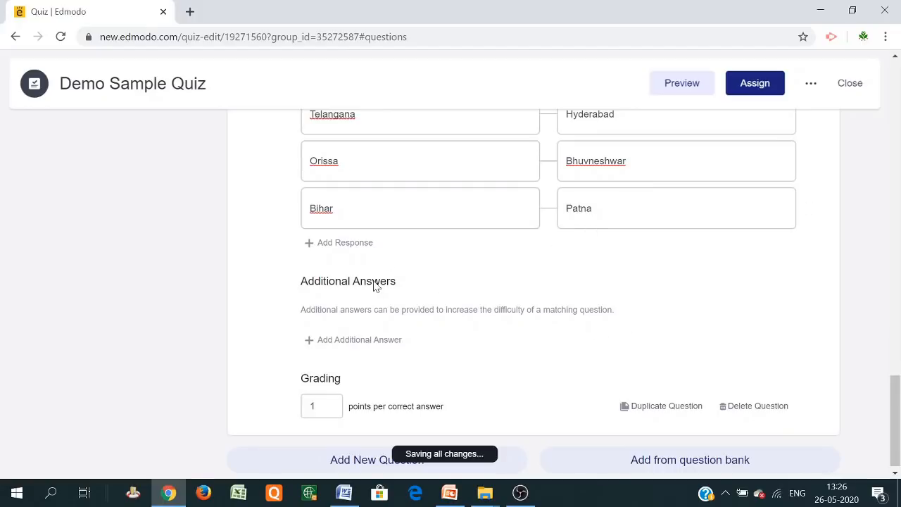
{"action": "left_click", "coordinate": [330, 341]}
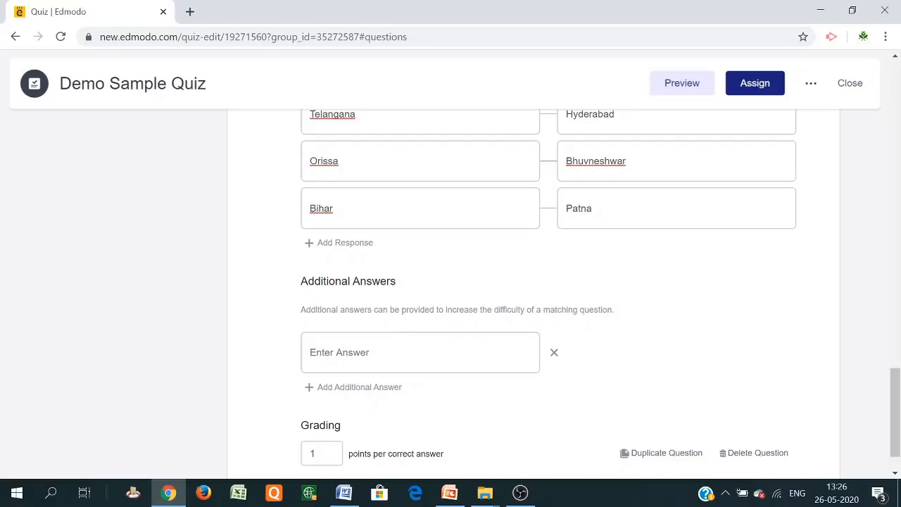
{"action": "type", "text": "Nagpur"}
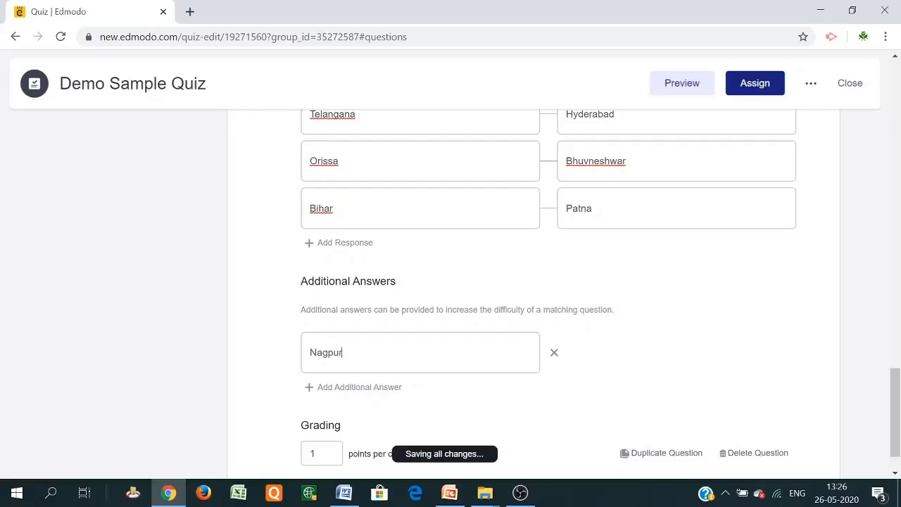
{"action": "left_click", "coordinate": [334, 389]}
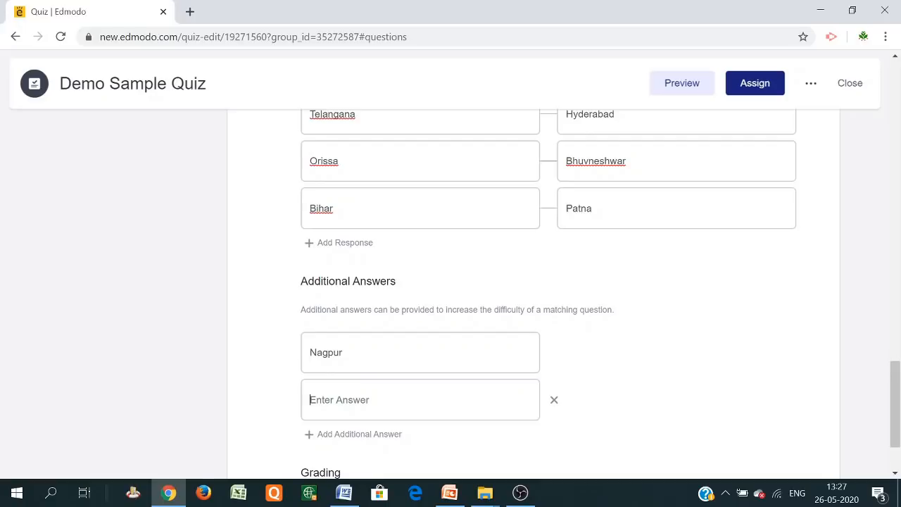
{"action": "type", "text": "Chandig"}
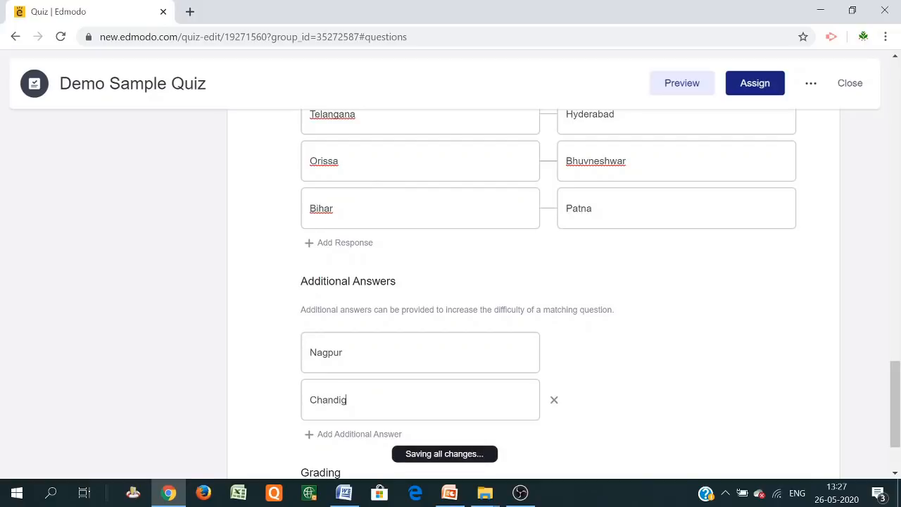
{"action": "type", "text": "arh"}
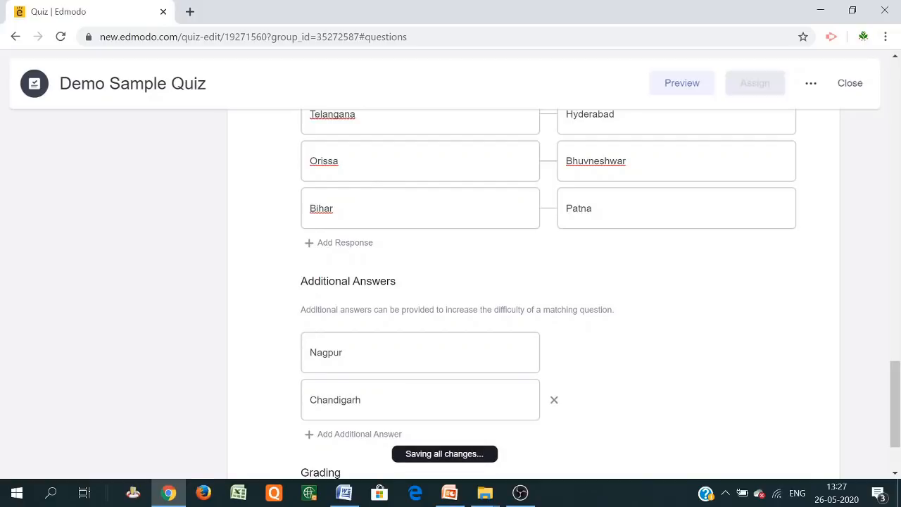
{"action": "scroll", "coordinate": [374, 393], "scroll_direction": "down", "scroll_amount": 2}
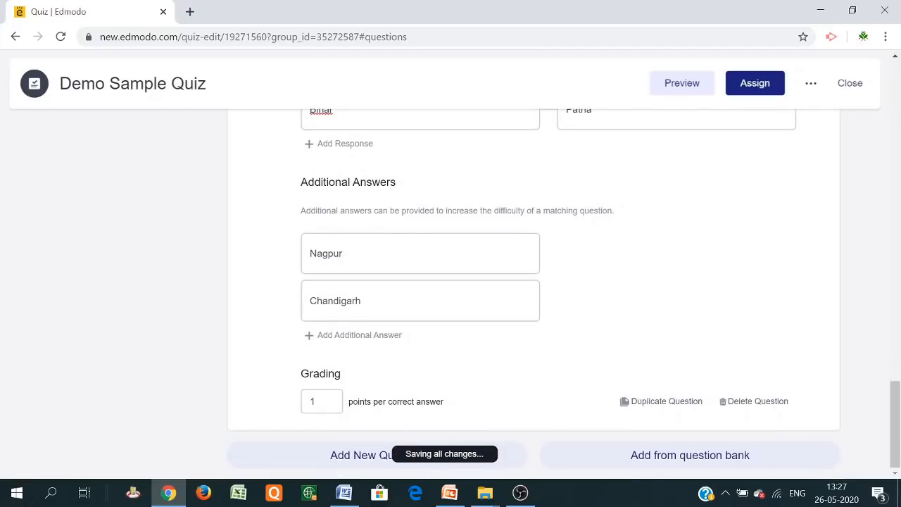
Change the matching question's grading from 1 to 4 points per correct answer
{"action": "left_click", "coordinate": [322, 401]}
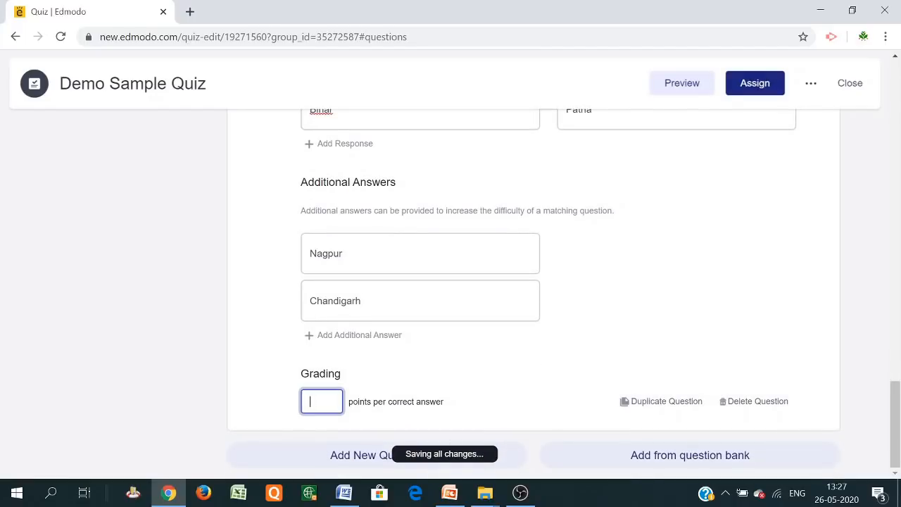
{"action": "type", "text": "4"}
{"action": "left_click", "coordinate": [665, 291]}
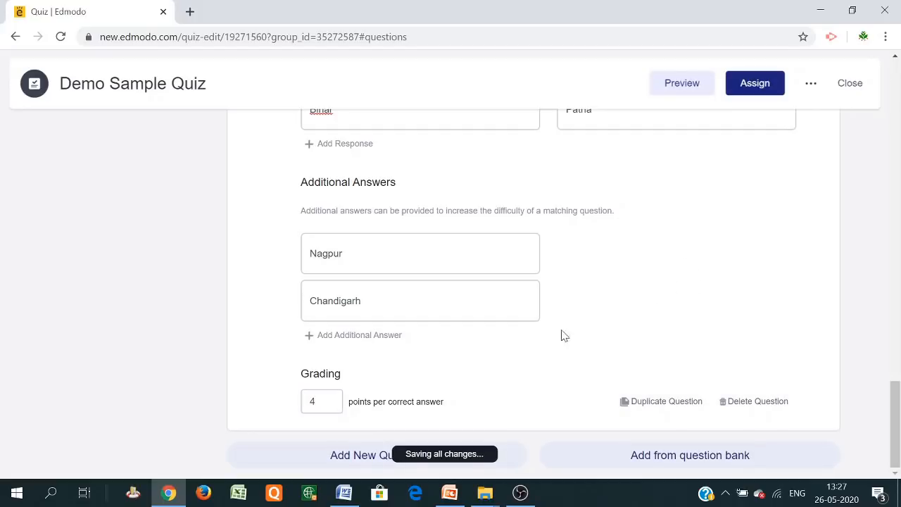
{"action": "scroll", "coordinate": [556, 387], "scroll_direction": "up", "scroll_amount": 3}
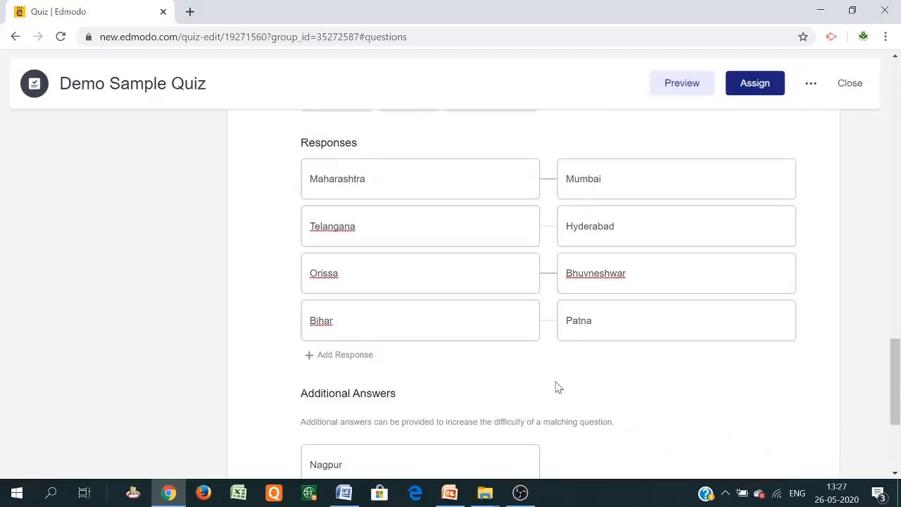
{"action": "scroll", "coordinate": [556, 388], "scroll_direction": "up", "scroll_amount": 2}
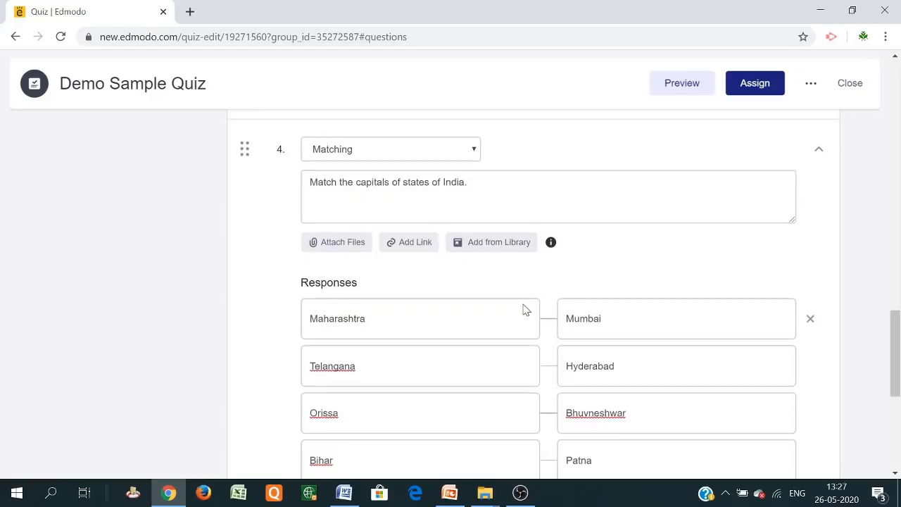
{"action": "scroll", "coordinate": [524, 310], "scroll_direction": "down", "scroll_amount": 5}
{"action": "scroll", "coordinate": [535, 310], "scroll_direction": "up", "scroll_amount": 4}
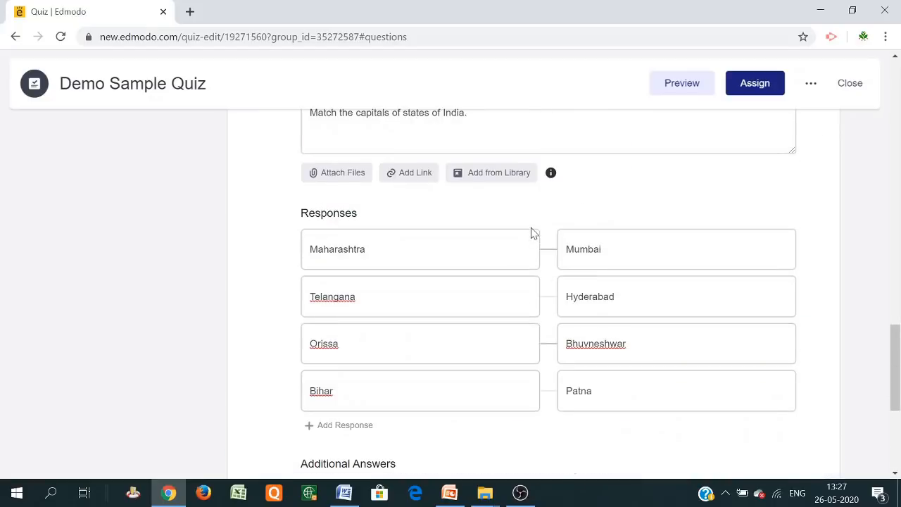
{"action": "scroll", "coordinate": [535, 272], "scroll_direction": "down", "scroll_amount": 4}
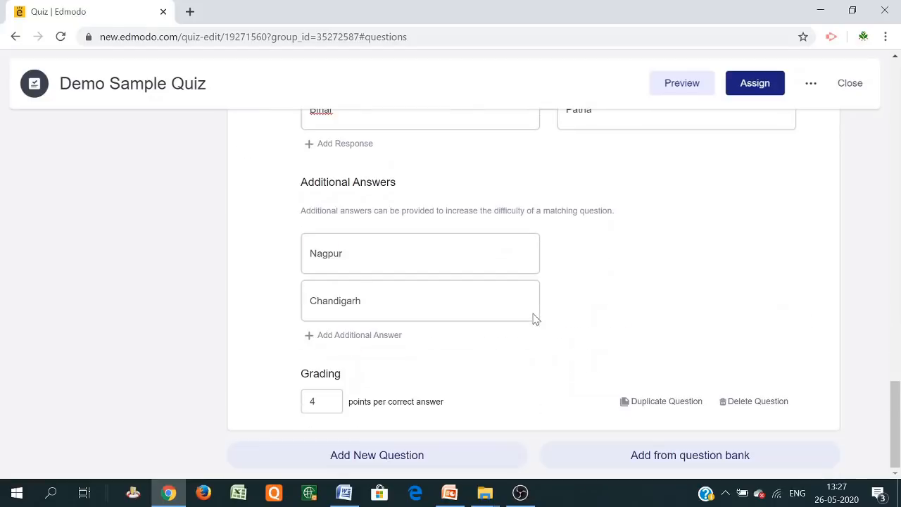
Add question 5 as Multiple Answer, reading 'Whichof the followings are states of India?'
{"action": "left_click", "coordinate": [376, 456]}
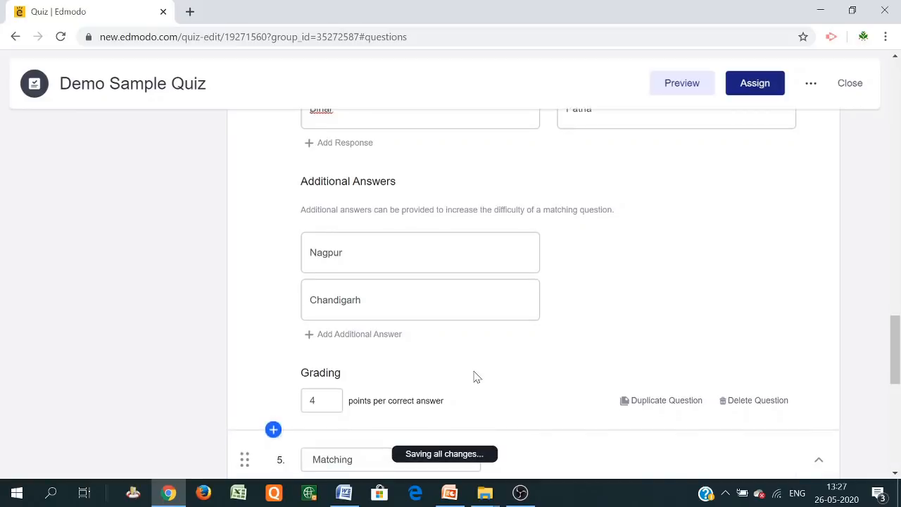
{"action": "scroll", "coordinate": [493, 317], "scroll_direction": "down", "scroll_amount": 4}
{"action": "left_click", "coordinate": [473, 182]}
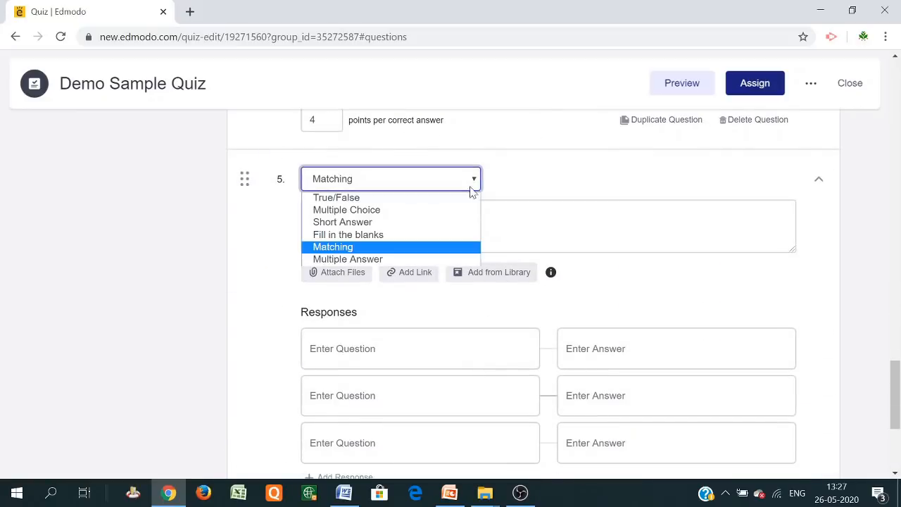
{"action": "left_click", "coordinate": [380, 259]}
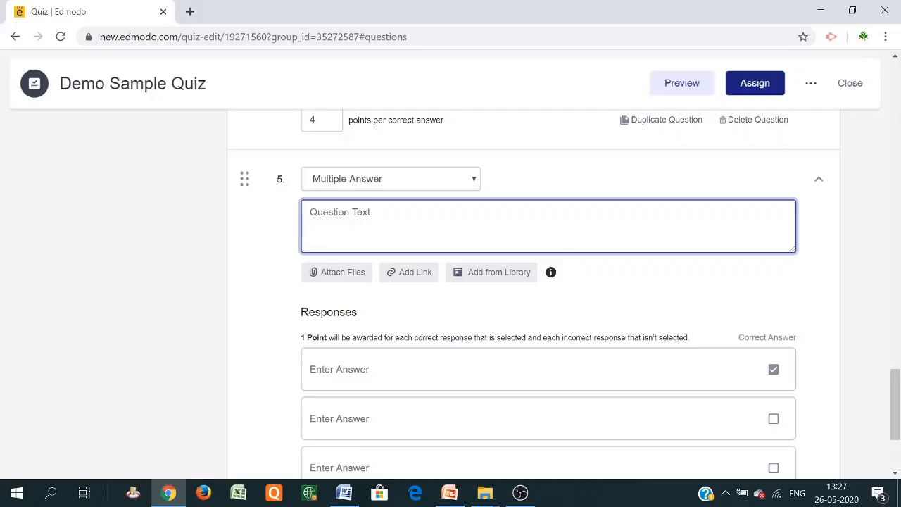
{"action": "type", "text": "Which"}
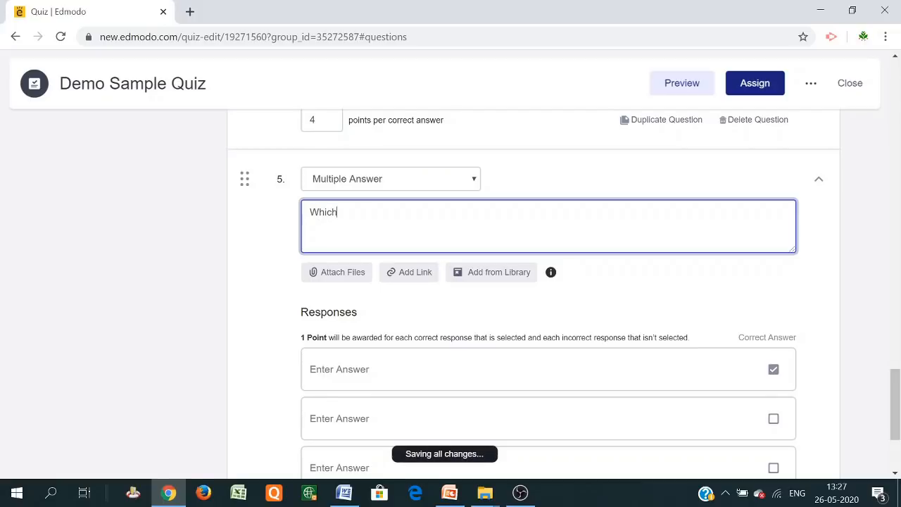
{"action": "type", "text": "of the followings are states of India?"}
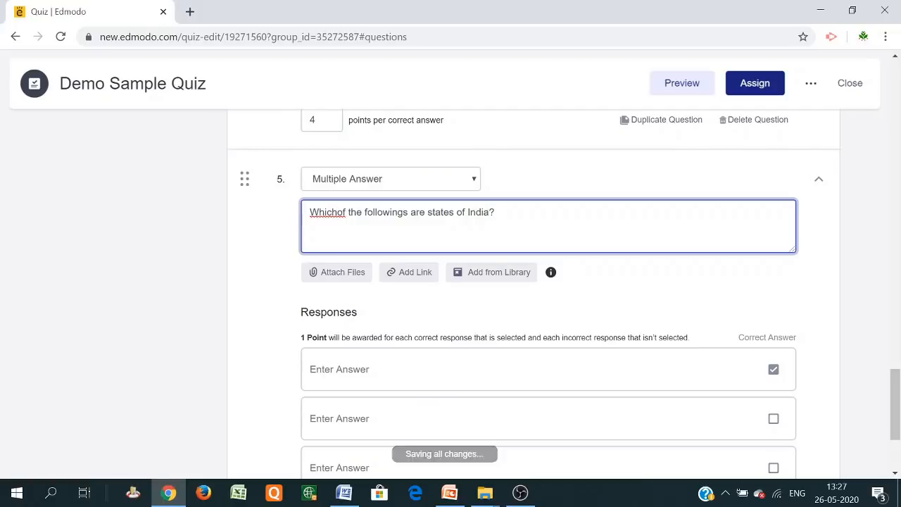
{"action": "scroll", "coordinate": [382, 256], "scroll_direction": "down", "scroll_amount": 3}
Enter Maharashtra, Telangana and Punjab, then add California as a fourth answer
{"action": "left_click", "coordinate": [340, 202]}
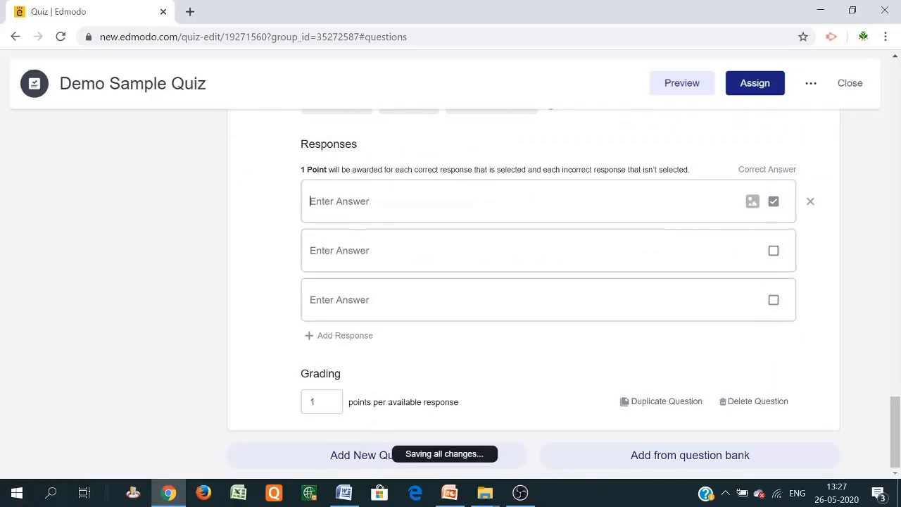
{"action": "type", "text": "Maharashtra"}
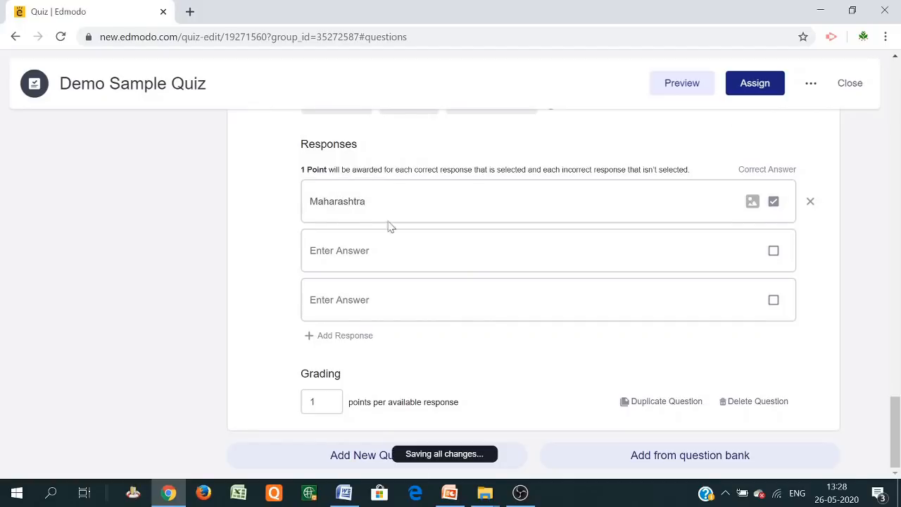
{"action": "key", "text": "Tab"}
{"action": "type", "text": "Te"}
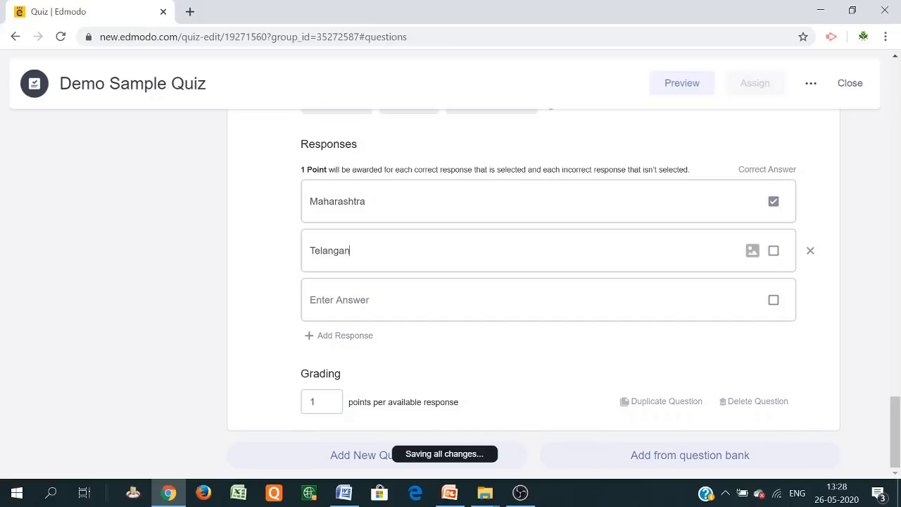
{"action": "key", "text": "Tab"}
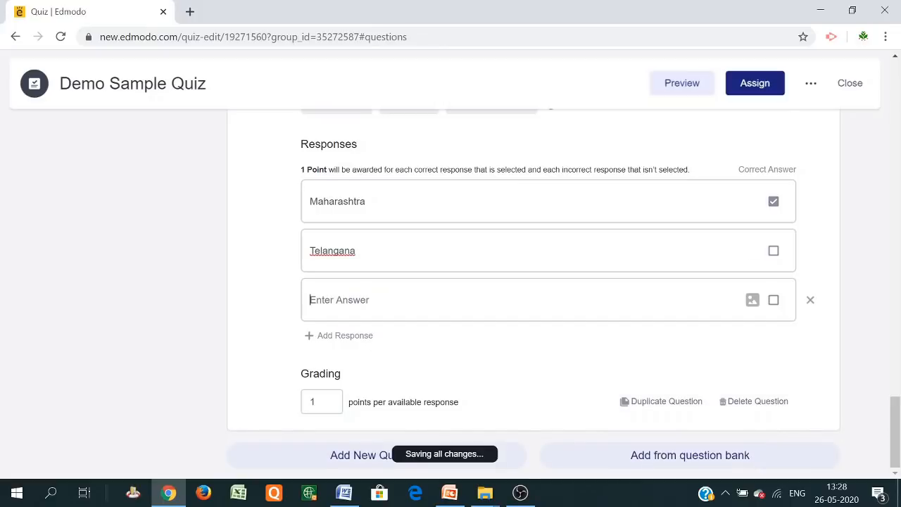
{"action": "type", "text": "P"}
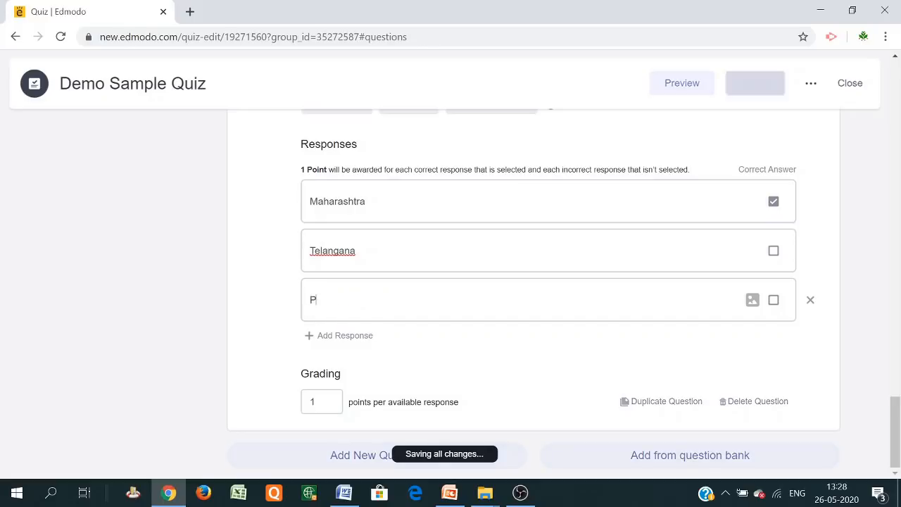
{"action": "type", "text": "unjab"}
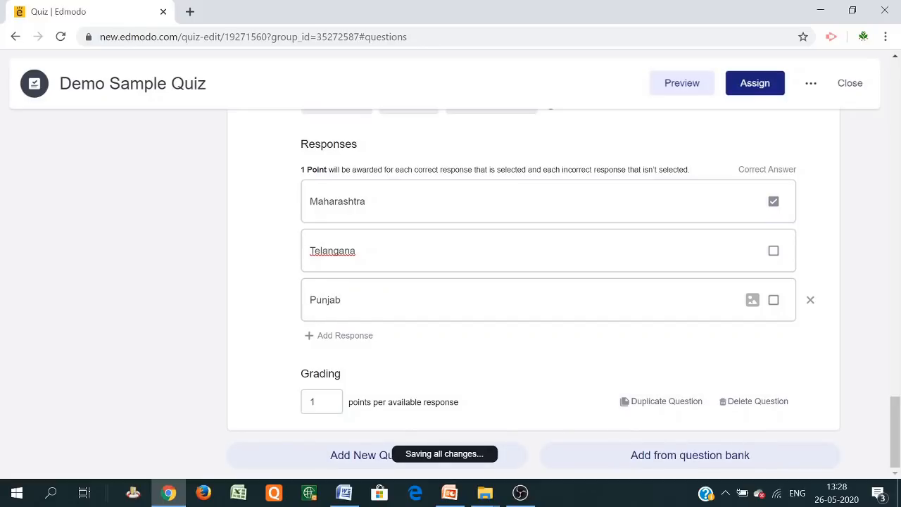
{"action": "left_click", "coordinate": [354, 335]}
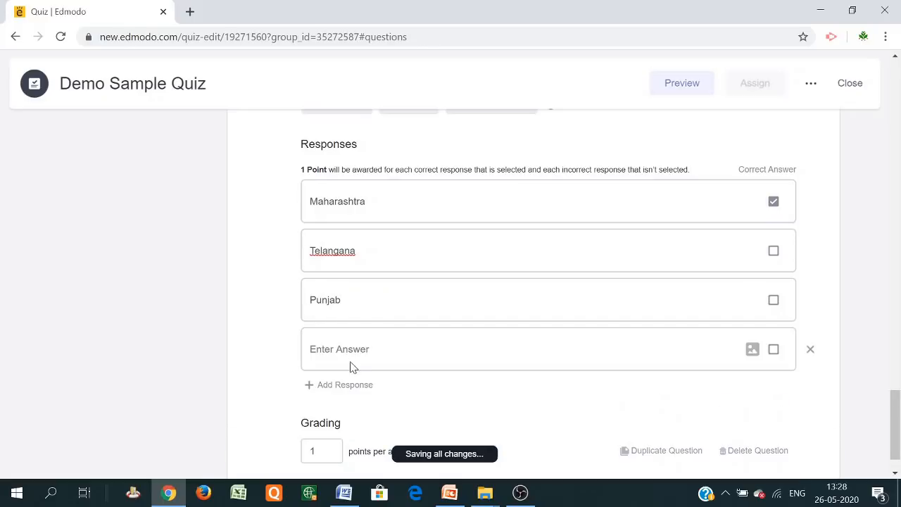
{"action": "type", "text": "California"}
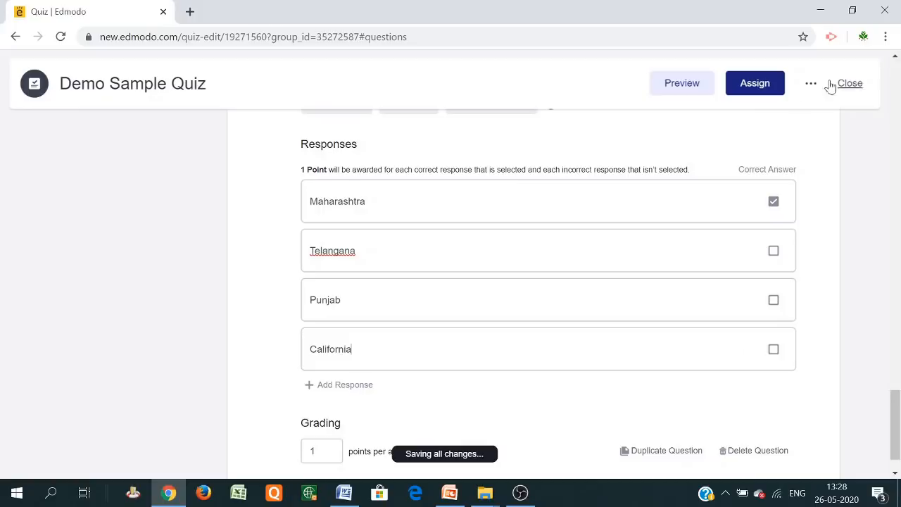
Mark Telangana and Punjab correct and set grading to 3 points per response
{"action": "left_click", "coordinate": [774, 251]}
{"action": "left_click", "coordinate": [773, 300]}
{"action": "scroll", "coordinate": [493, 345], "scroll_direction": "down", "scroll_amount": 1}
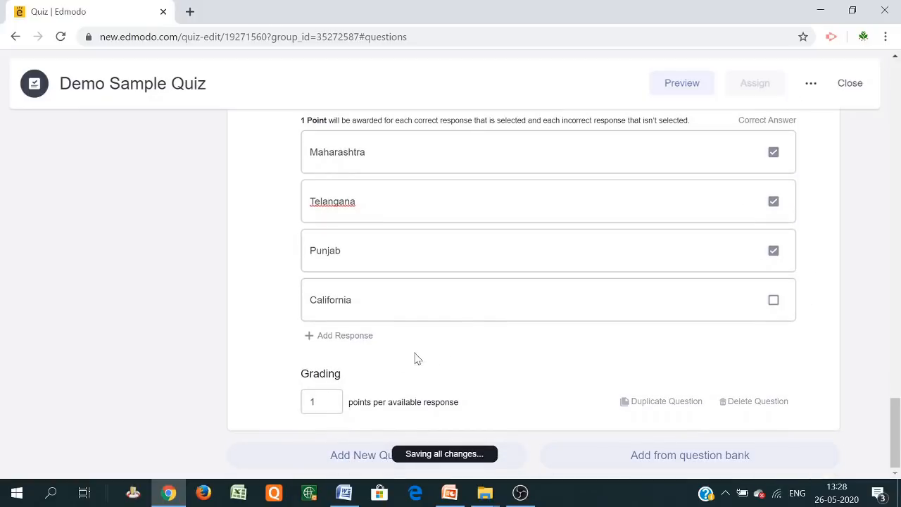
{"action": "left_click", "coordinate": [317, 402]}
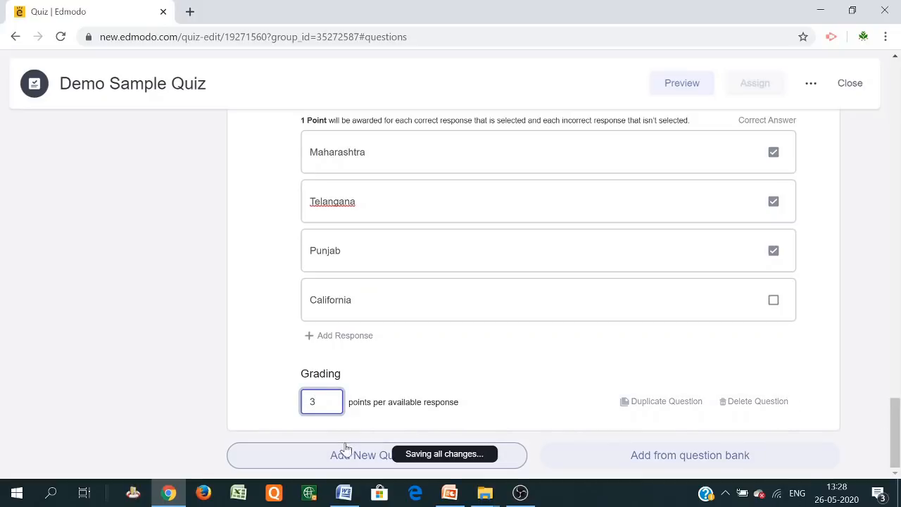
{"action": "left_click", "coordinate": [359, 464]}
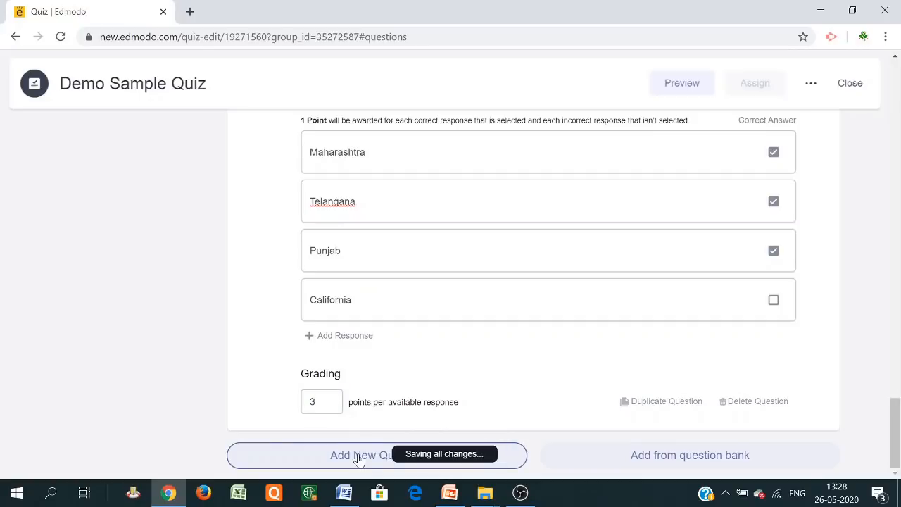
{"action": "scroll", "coordinate": [410, 334], "scroll_direction": "up", "scroll_amount": 1}
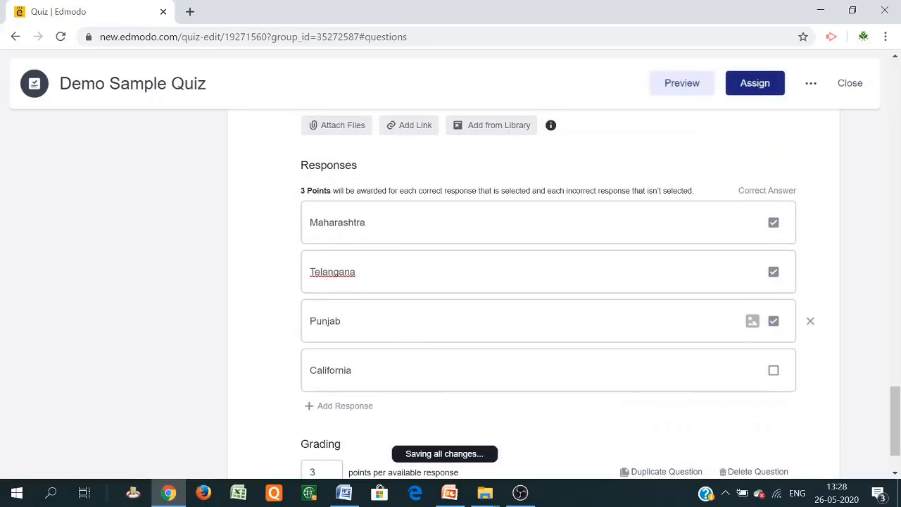
{"action": "scroll", "coordinate": [415, 334], "scroll_direction": "down", "scroll_amount": 1}
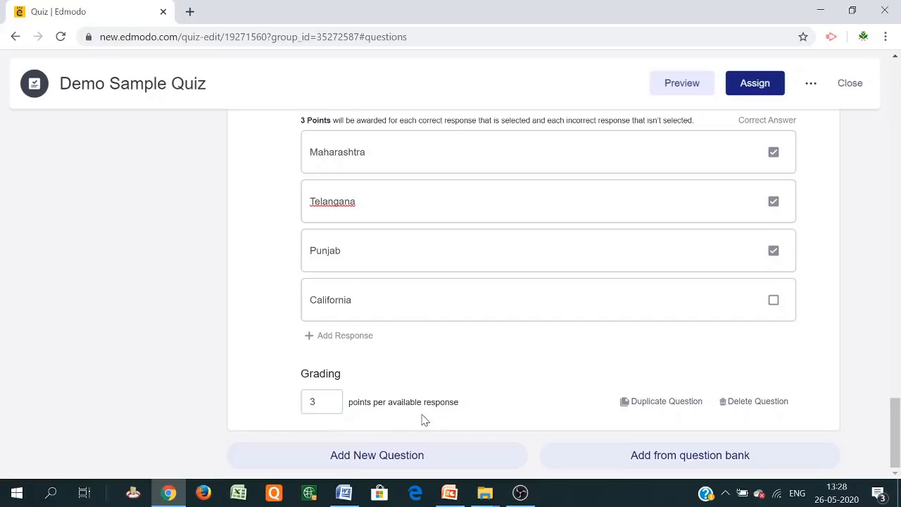
Add question 6 as Short Answer type and begin its text with 'Give the name of'
{"action": "left_click", "coordinate": [381, 459]}
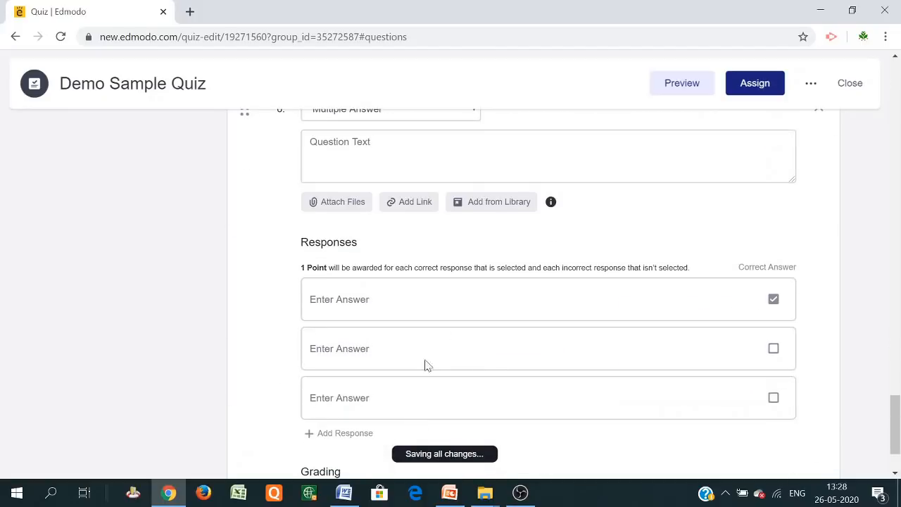
{"action": "scroll", "coordinate": [459, 242], "scroll_direction": "up", "scroll_amount": 3}
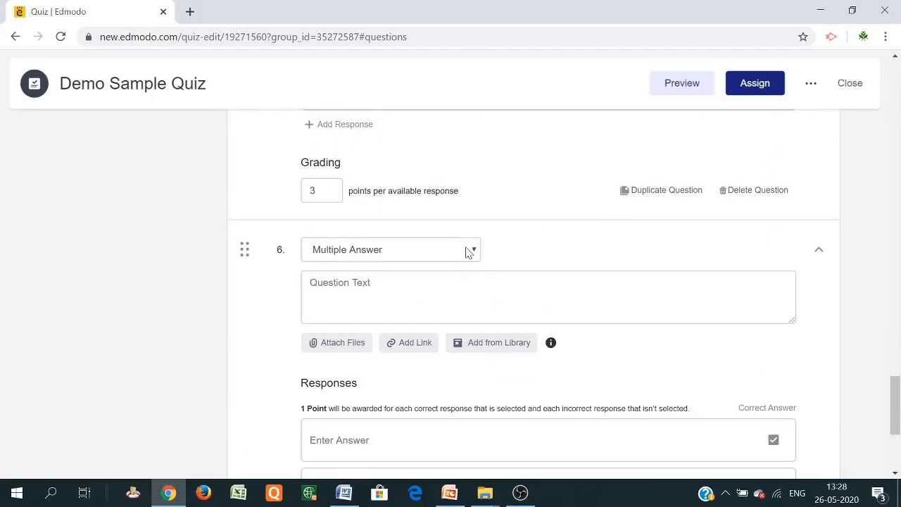
{"action": "left_click", "coordinate": [469, 251]}
{"action": "left_click", "coordinate": [393, 292]}
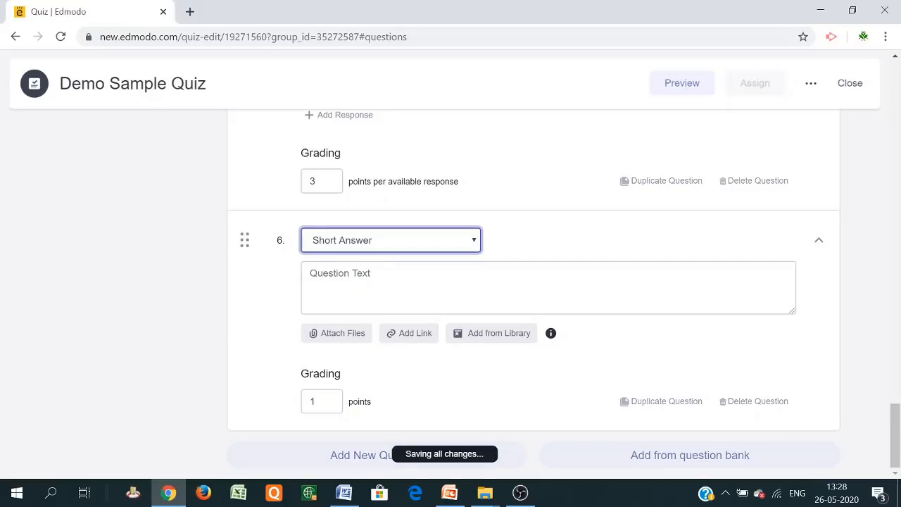
{"action": "left_click", "coordinate": [373, 287]}
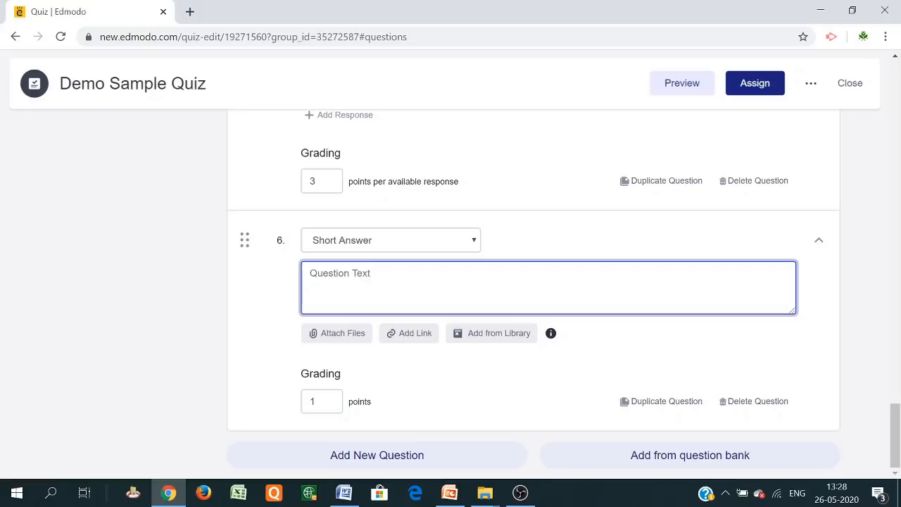
{"action": "type", "text": "Give"}
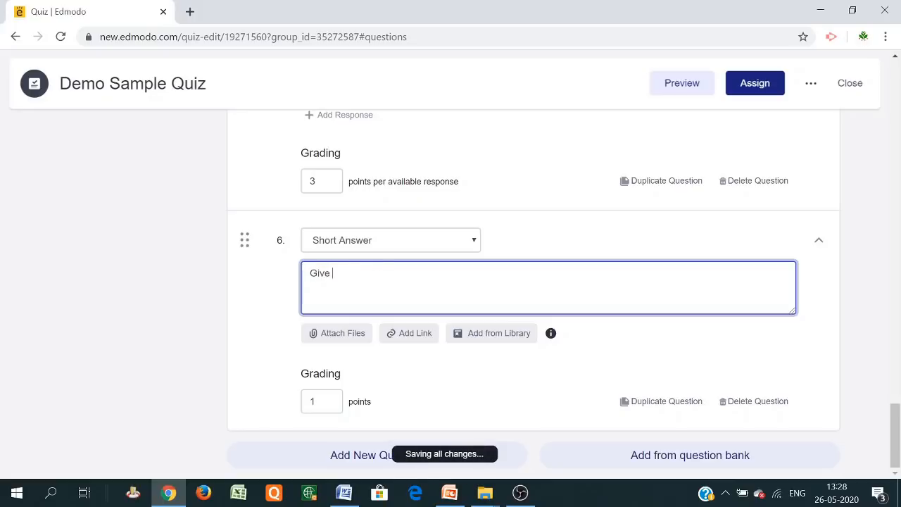
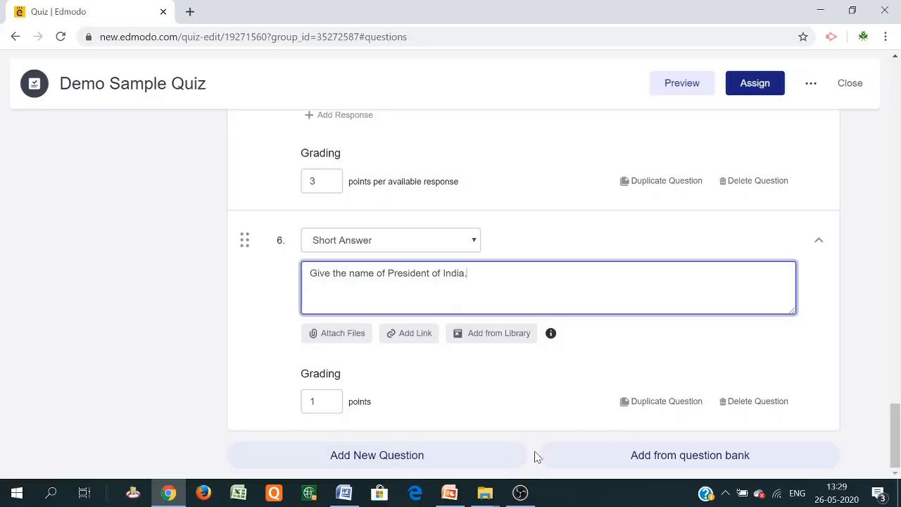
Open Demo Sample Quiz in preview, resume the quiz, and dismiss the pop-up ad
{"action": "scroll", "coordinate": [383, 276], "scroll_direction": "up", "scroll_amount": 10}
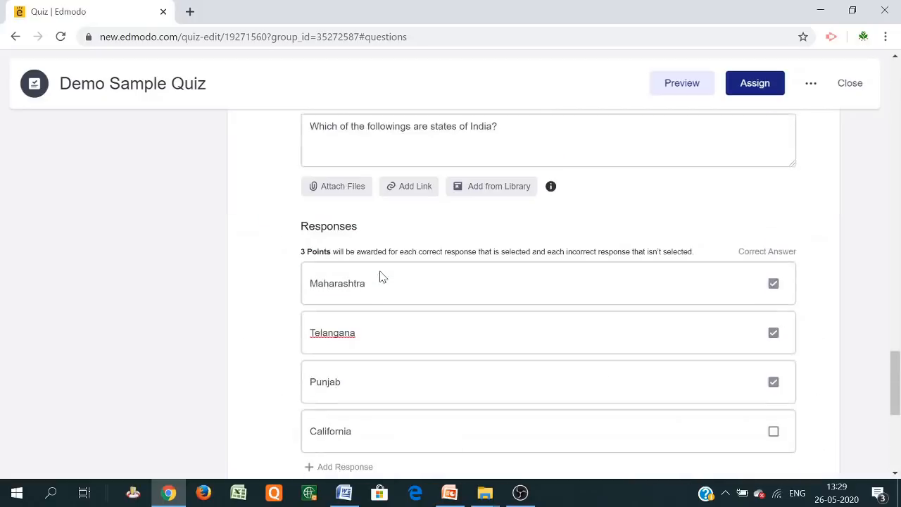
{"action": "scroll", "coordinate": [389, 276], "scroll_direction": "up", "scroll_amount": 15}
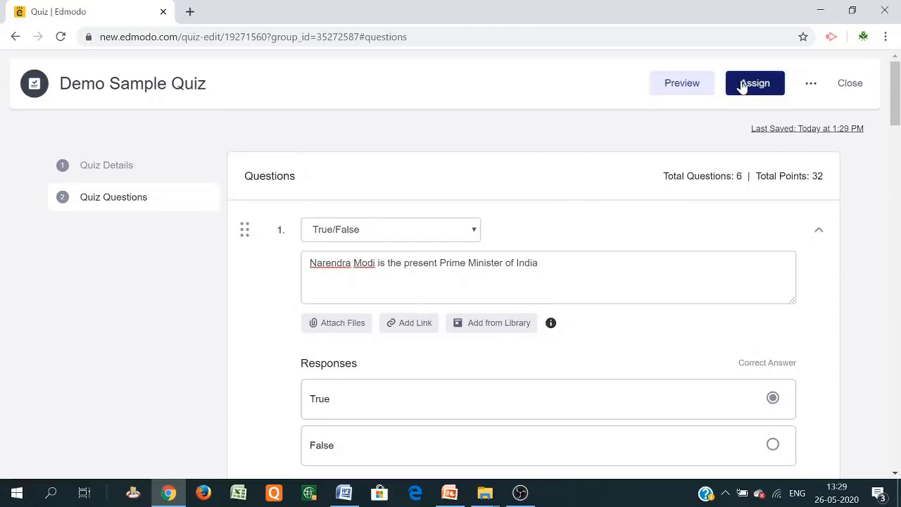
{"action": "left_click", "coordinate": [689, 89]}
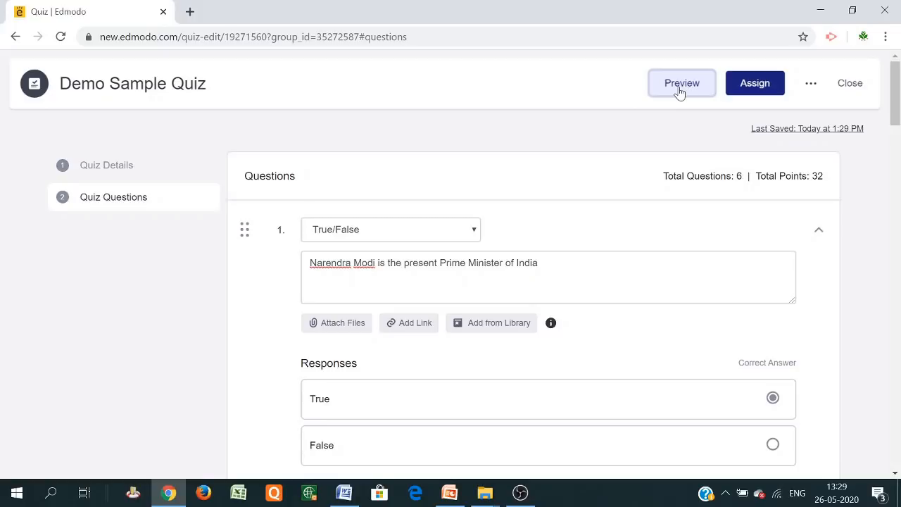
{"action": "scroll", "coordinate": [654, 191], "scroll_direction": "down", "scroll_amount": 14}
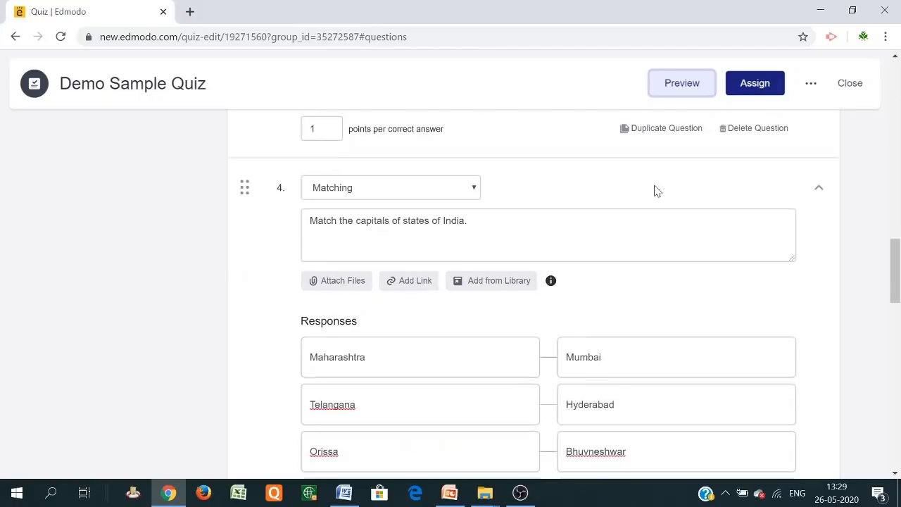
{"action": "scroll", "coordinate": [654, 191], "scroll_direction": "down", "scroll_amount": 10}
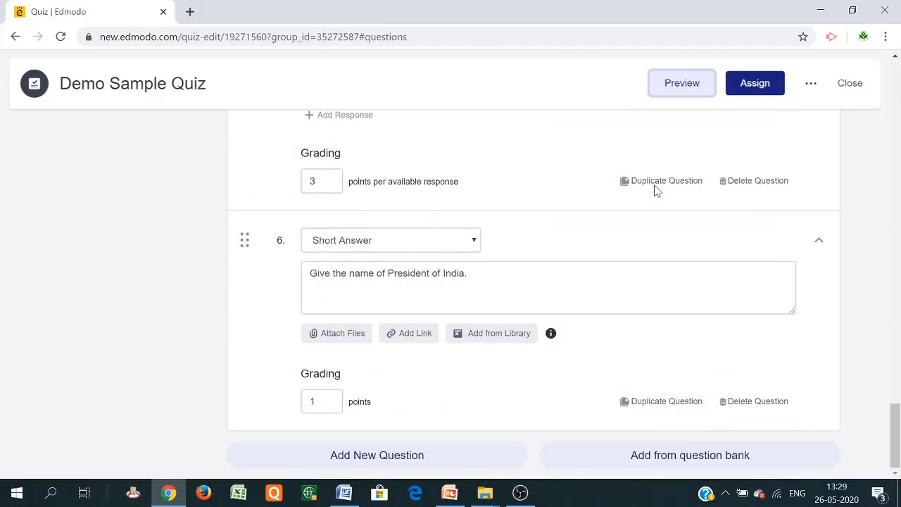
{"action": "scroll", "coordinate": [654, 191], "scroll_direction": "up", "scroll_amount": 20}
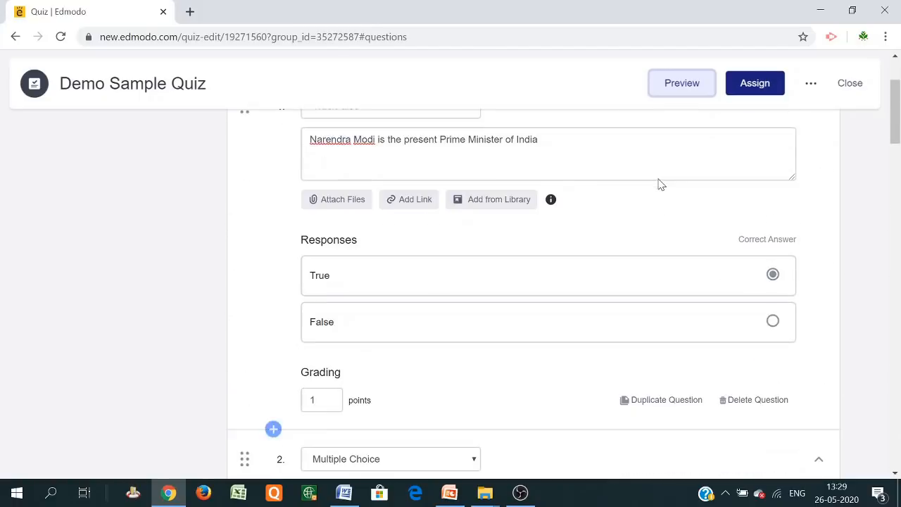
{"action": "scroll", "coordinate": [660, 184], "scroll_direction": "up", "scroll_amount": 3}
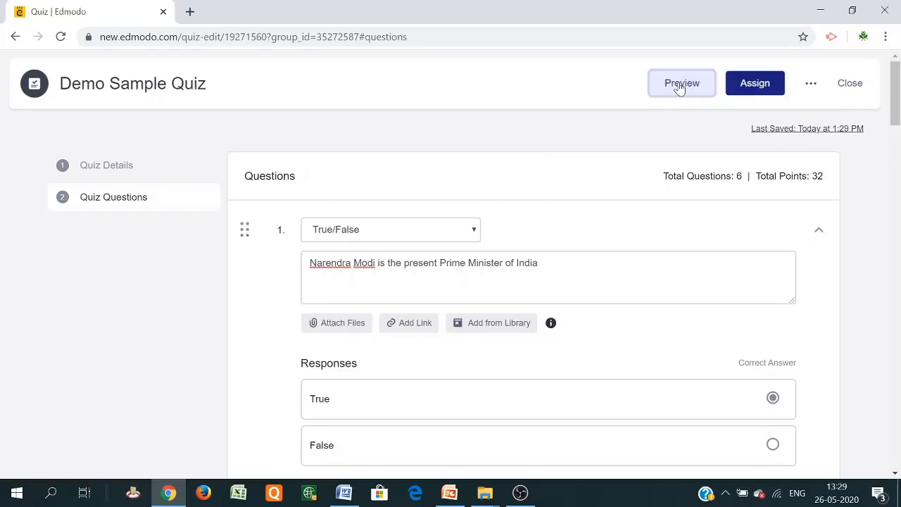
{"action": "left_click", "coordinate": [680, 85]}
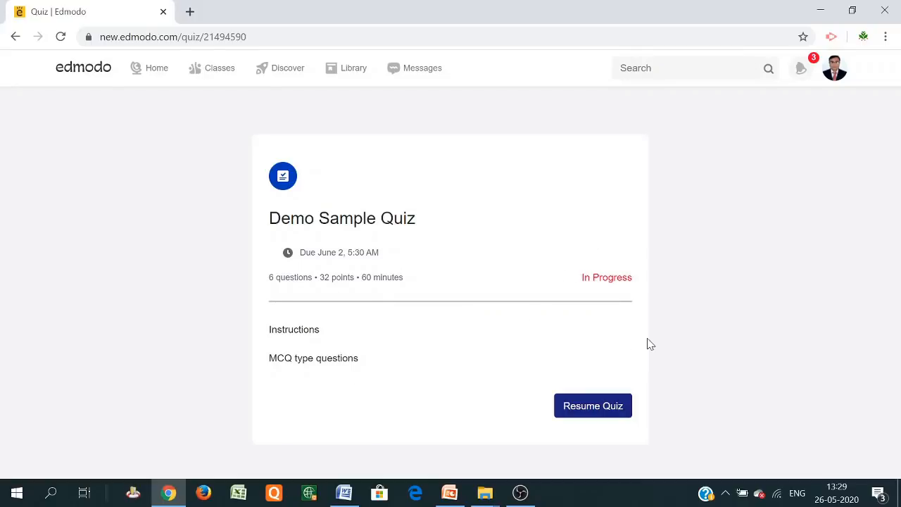
{"action": "left_click", "coordinate": [589, 413]}
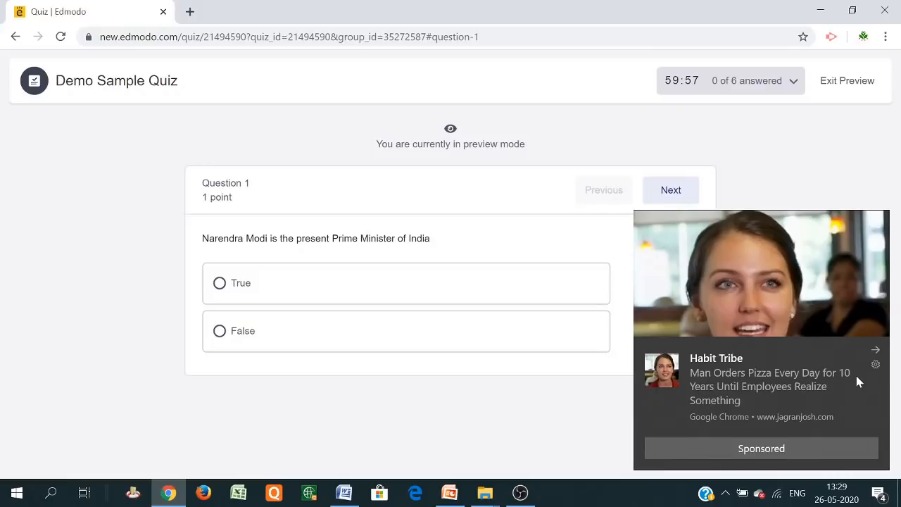
{"action": "left_click", "coordinate": [876, 350]}
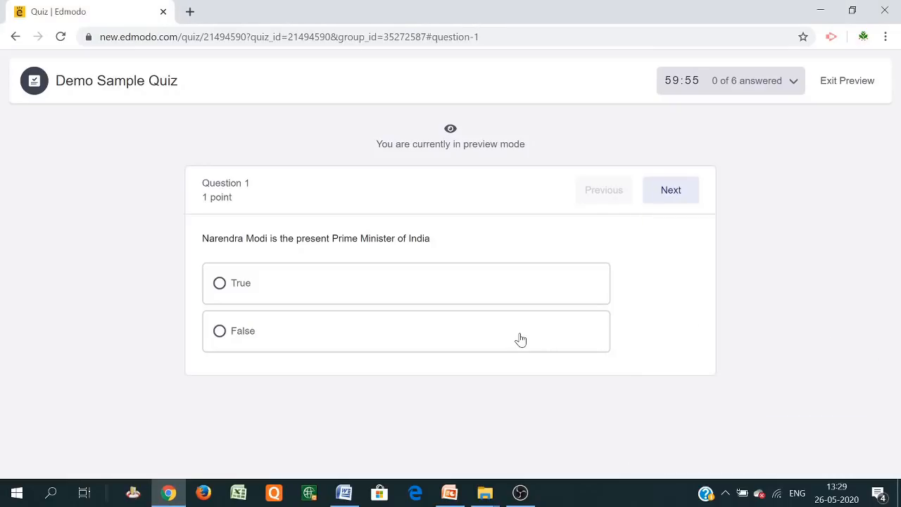
Answer True for question 1 and D for question 2, fill the blank with 8, and match Mumbai to Maharashtra
{"action": "left_click", "coordinate": [219, 287]}
{"action": "left_click", "coordinate": [672, 195]}
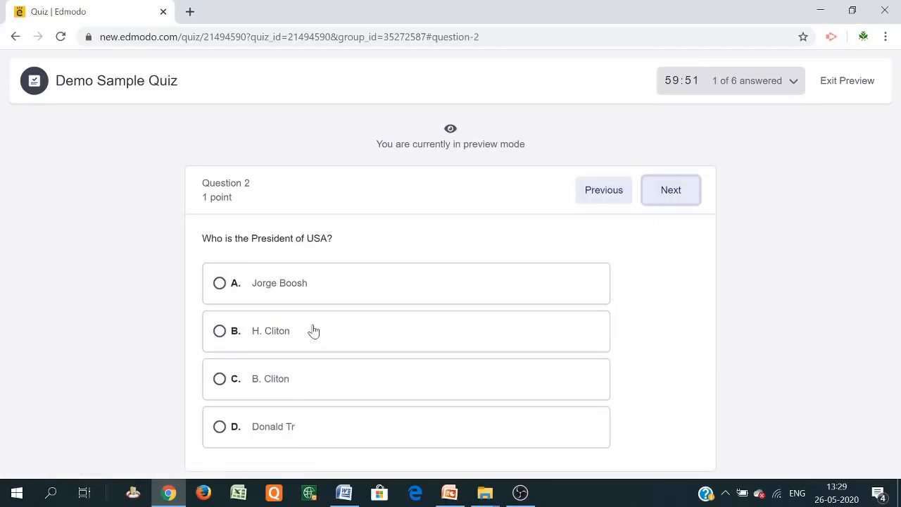
{"action": "left_click", "coordinate": [220, 426]}
{"action": "left_click", "coordinate": [658, 192]}
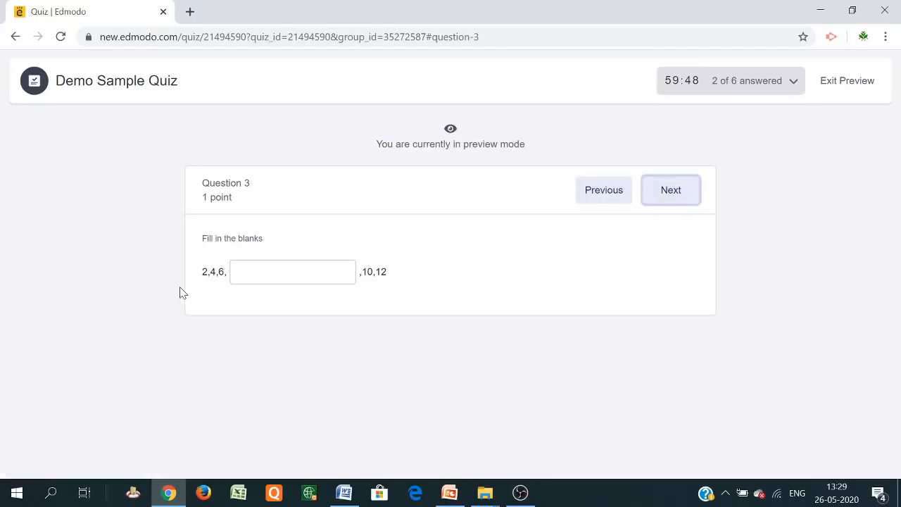
{"action": "left_click", "coordinate": [292, 272]}
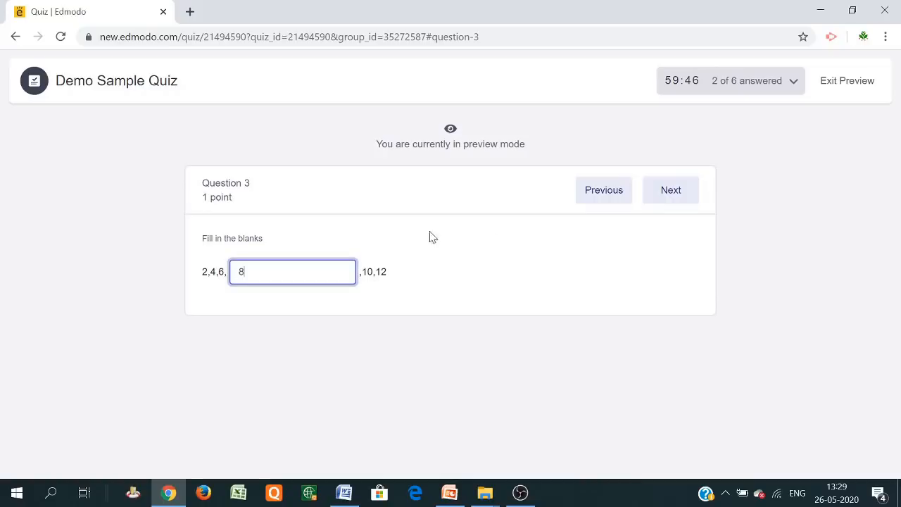
{"action": "left_click", "coordinate": [655, 190]}
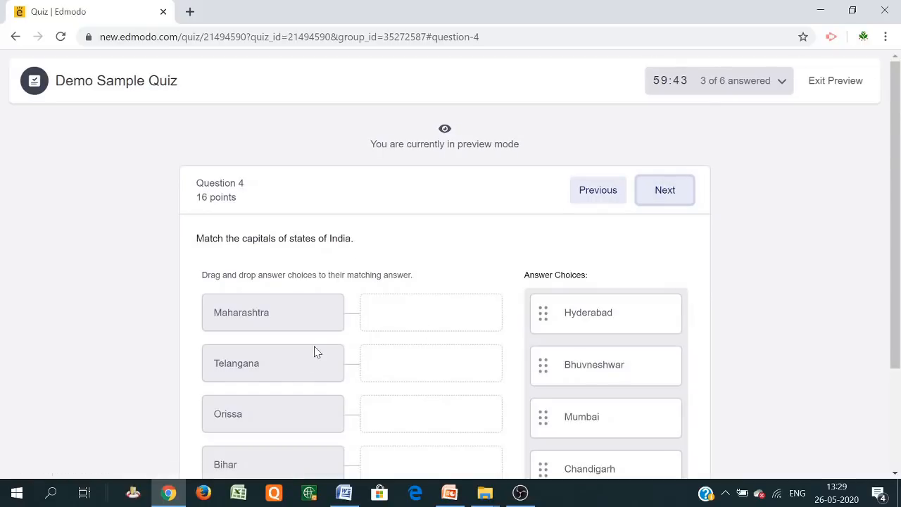
{"action": "scroll", "coordinate": [315, 352], "scroll_direction": "down", "scroll_amount": 2}
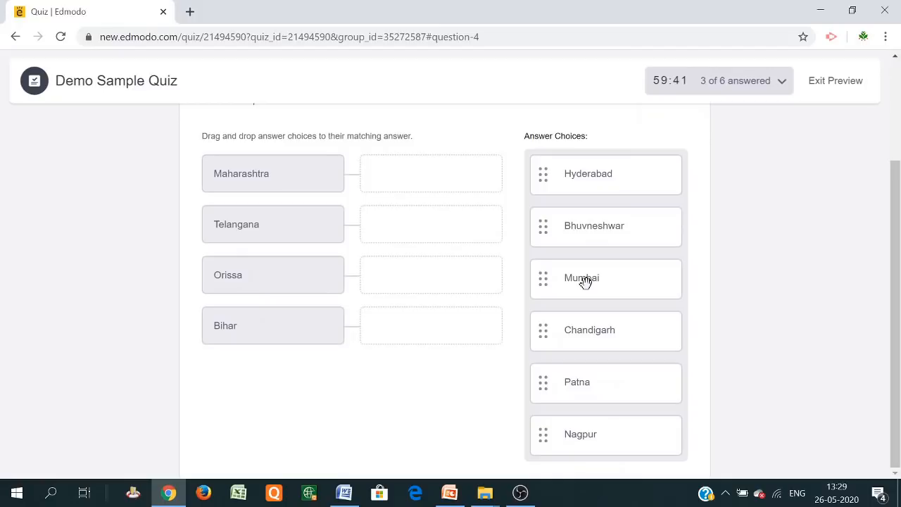
{"action": "left_click_drag", "start_coordinate": [583, 281], "coordinate": [412, 182]}
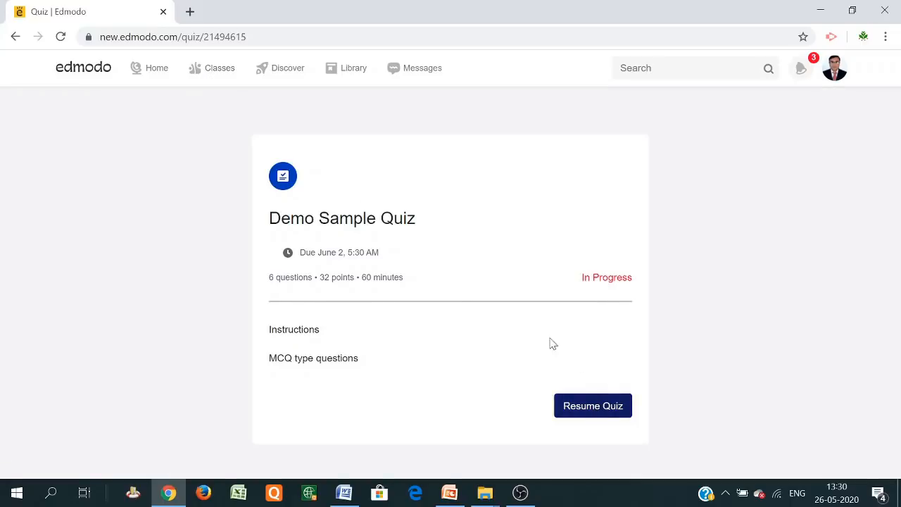
Step back through the browser history to question 2
{"action": "right_click", "coordinate": [16, 37]}
{"action": "left_click", "coordinate": [25, 52]}
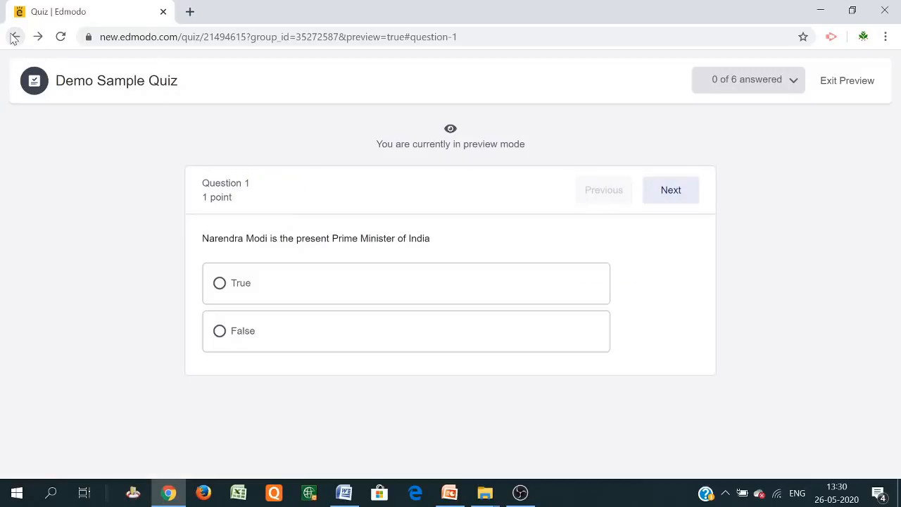
{"action": "left_click", "coordinate": [14, 37]}
{"action": "left_click", "coordinate": [14, 36]}
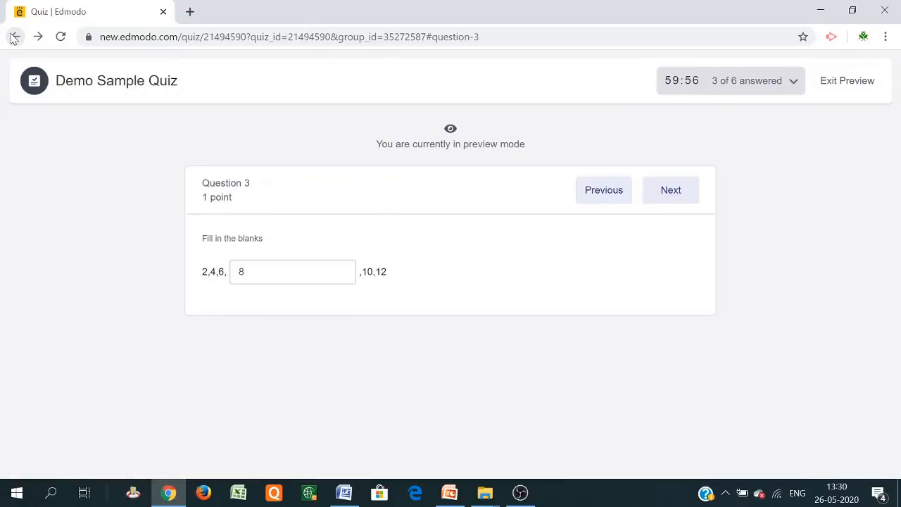
{"action": "left_click", "coordinate": [14, 37]}
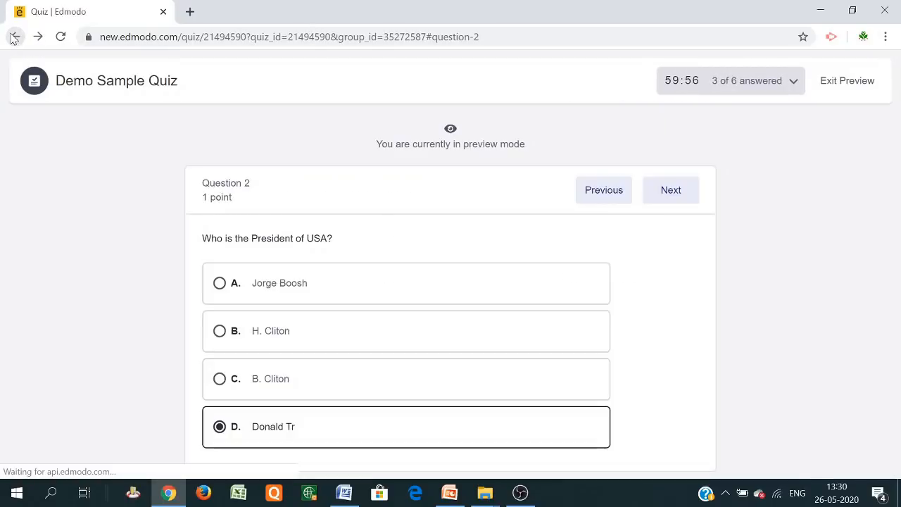
Exit the preview and assign the quiz to both B.Sc. SEM-I and B.A. SEM-II
{"action": "left_click", "coordinate": [837, 85]}
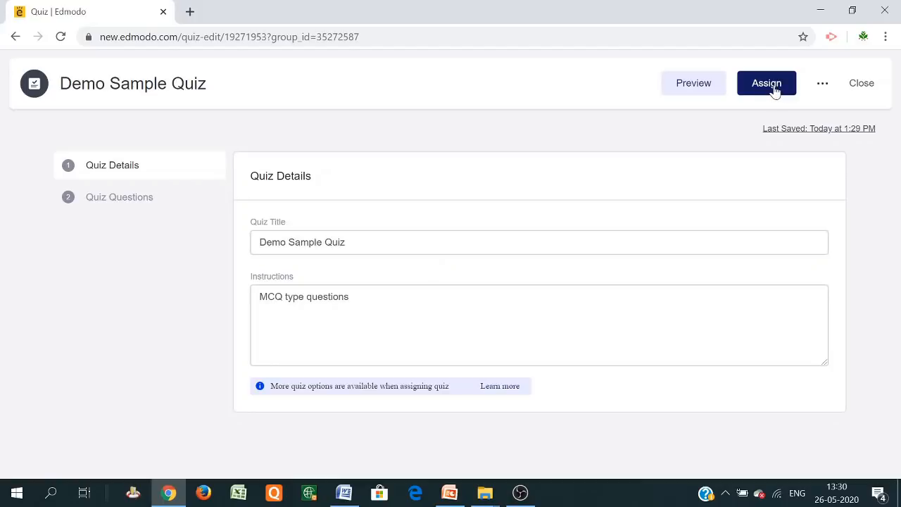
{"action": "left_click", "coordinate": [135, 198]}
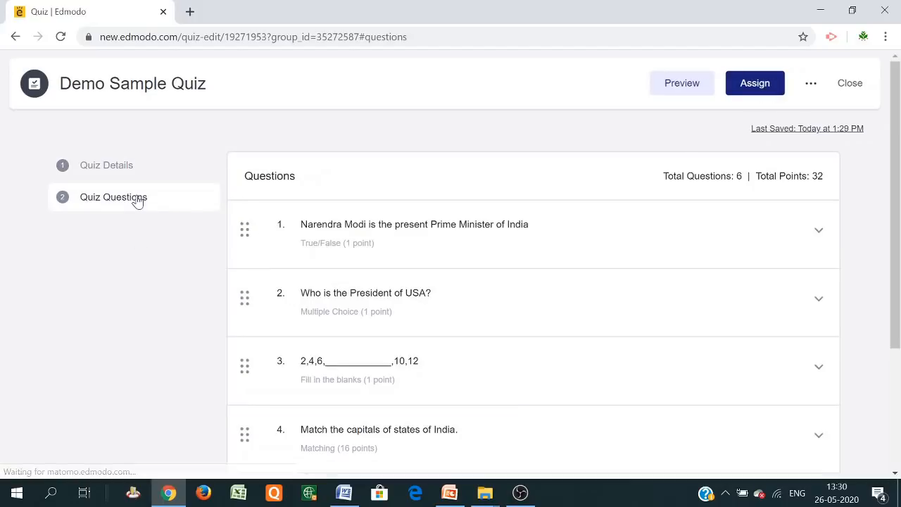
{"action": "left_click", "coordinate": [754, 81]}
{"action": "scroll", "coordinate": [533, 146], "scroll_direction": "down", "scroll_amount": 2}
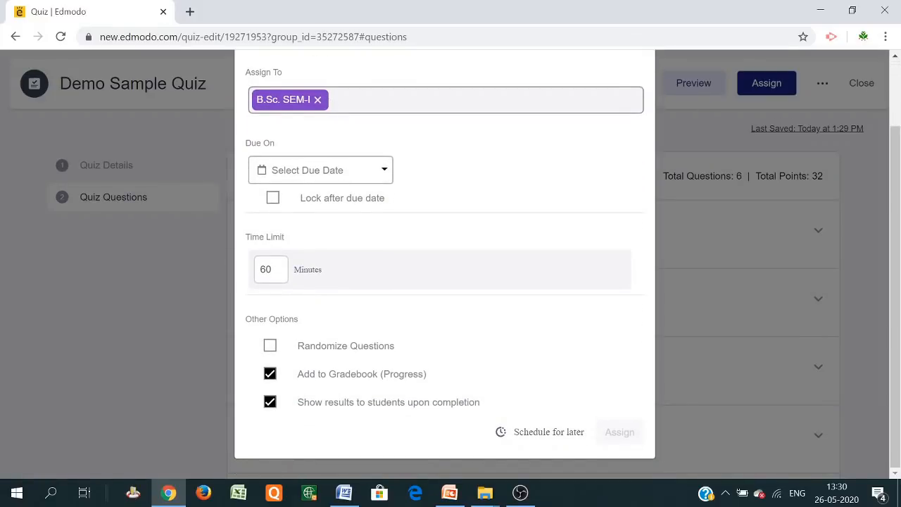
{"action": "left_click", "coordinate": [342, 99]}
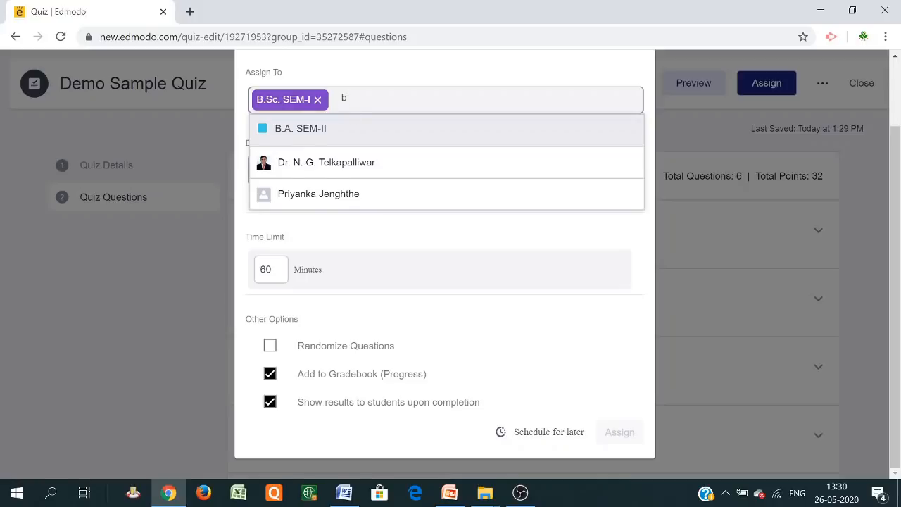
{"action": "left_click", "coordinate": [320, 132]}
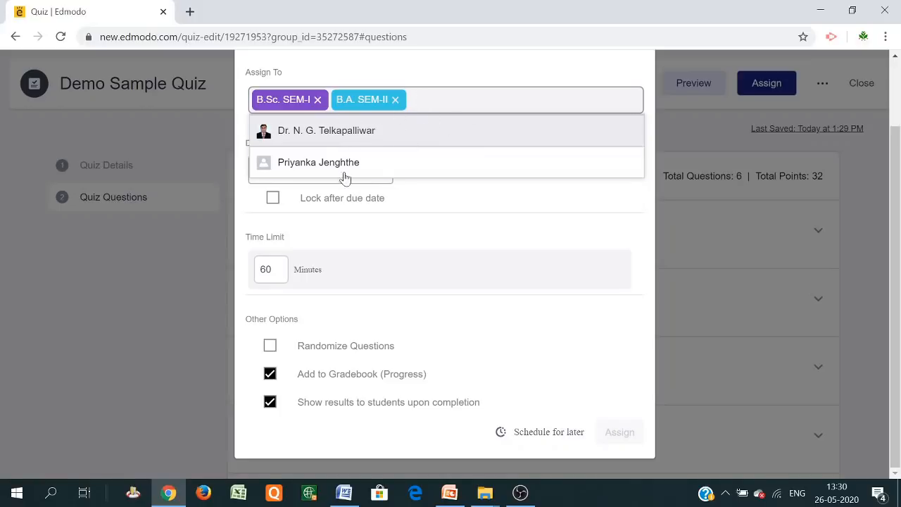
{"action": "left_click", "coordinate": [467, 210]}
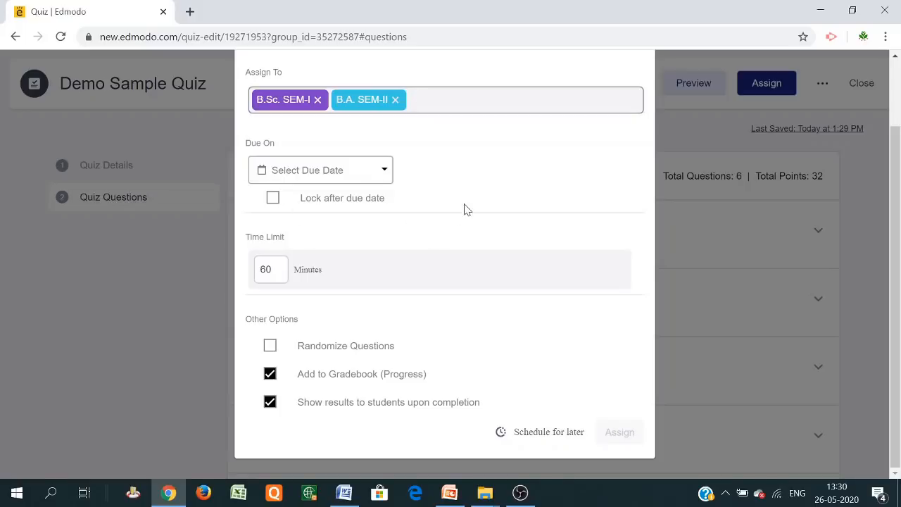
Set the due date to 05/30/2020, lock after due, use a 10-minute limit, and randomize questions
{"action": "left_click", "coordinate": [383, 170]}
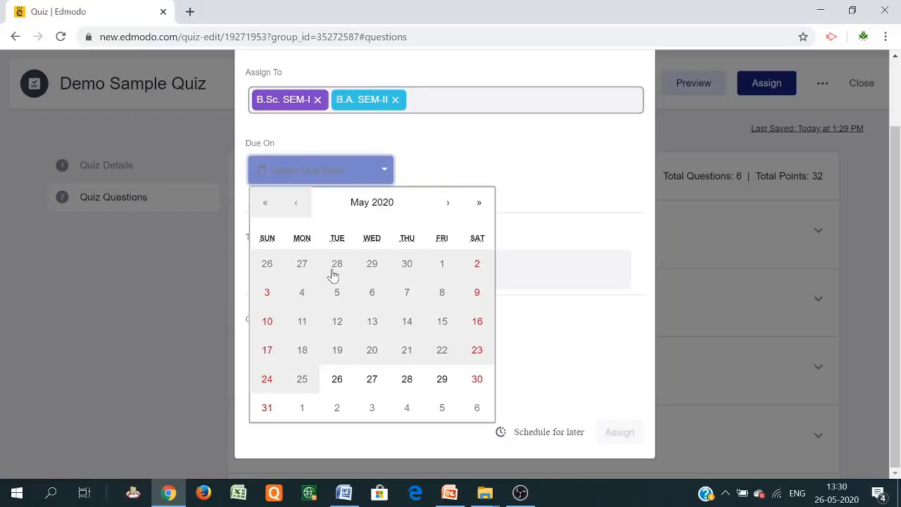
{"action": "left_click", "coordinate": [478, 380]}
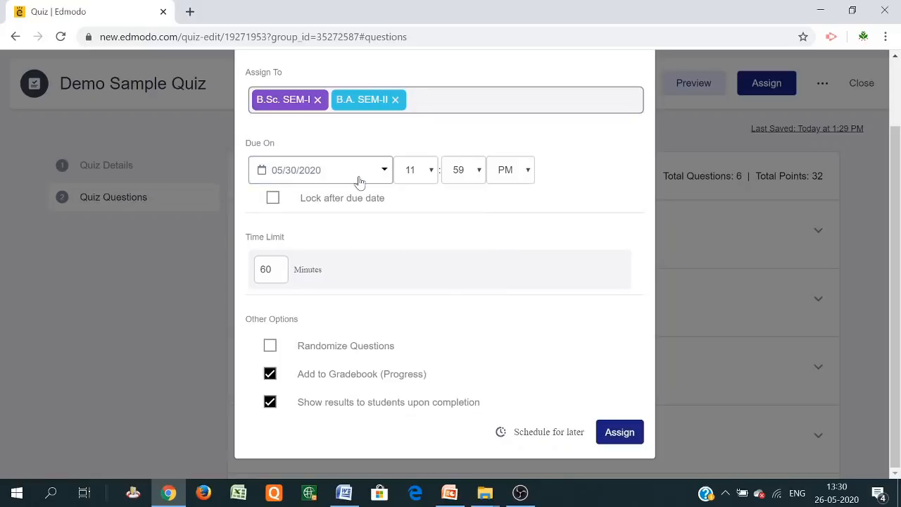
{"action": "left_click", "coordinate": [272, 198]}
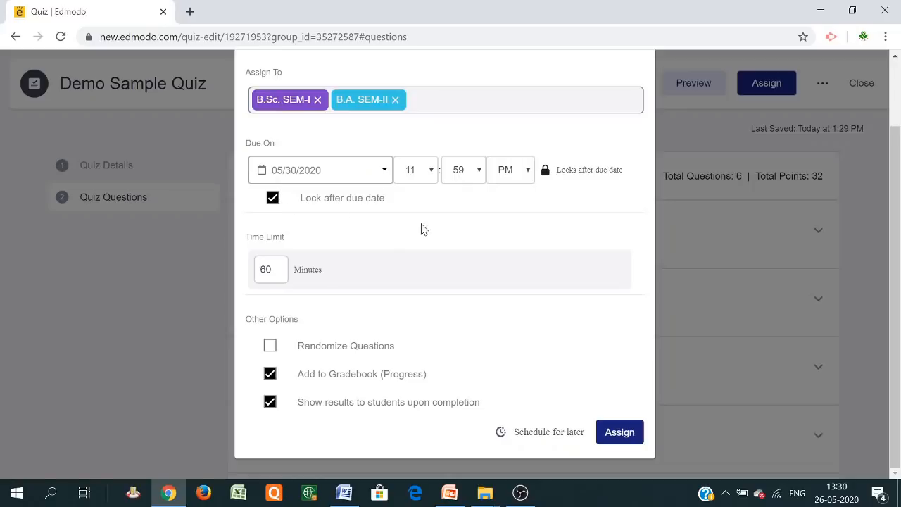
{"action": "double_click", "coordinate": [266, 270]}
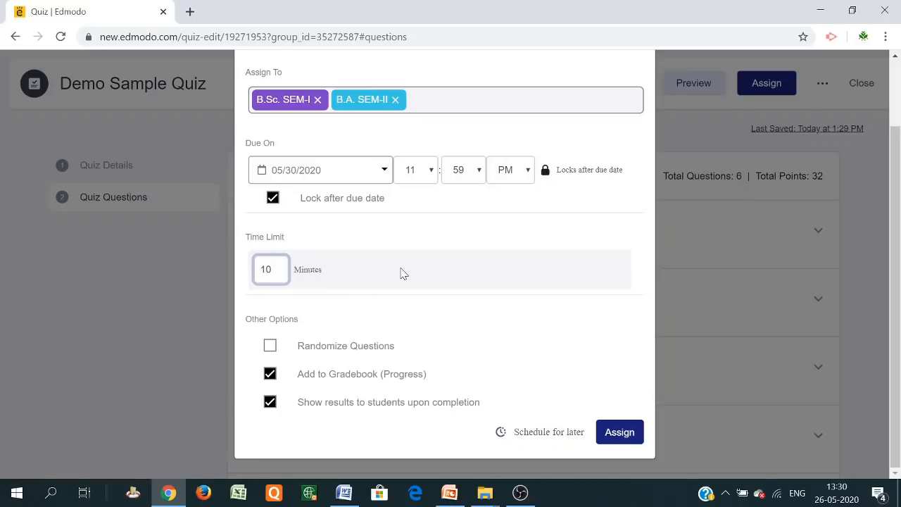
{"action": "left_click", "coordinate": [270, 345]}
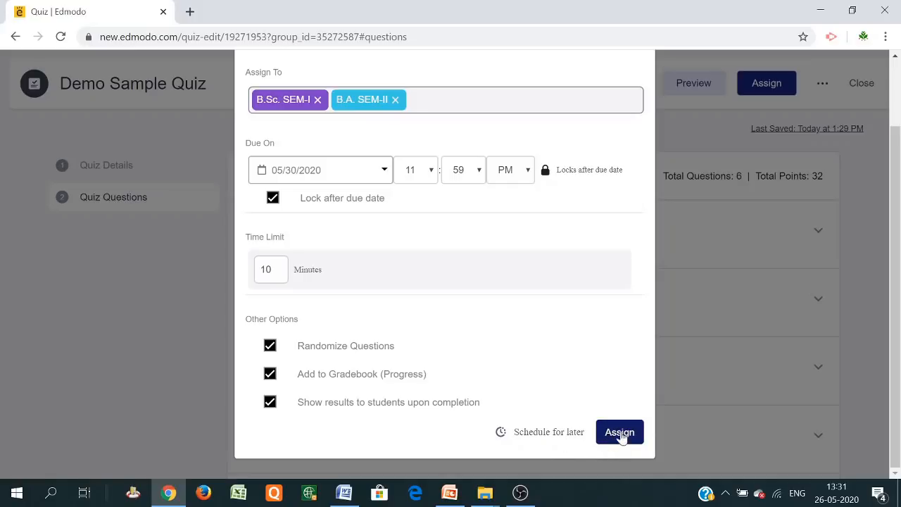
Schedule delivery for 05/27/2020, remove the schedule, and assign the quiz immediately
{"action": "left_click", "coordinate": [540, 432]}
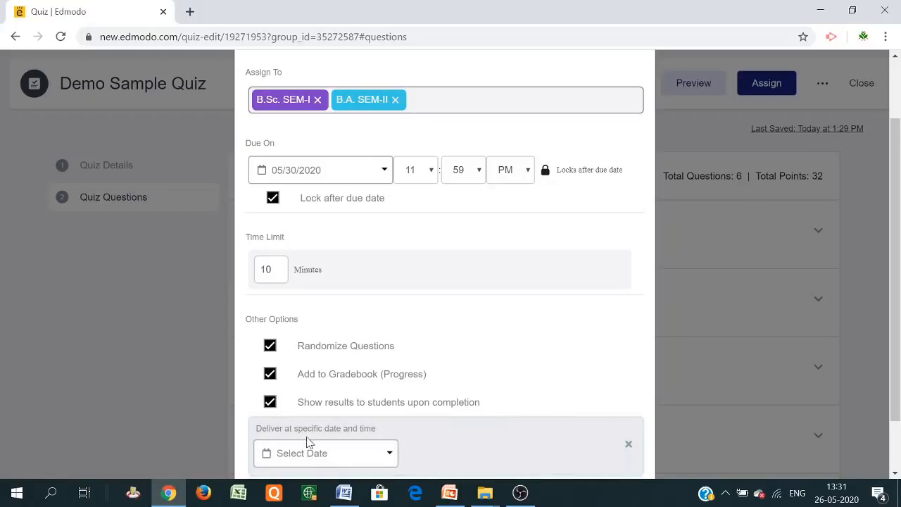
{"action": "scroll", "coordinate": [399, 455], "scroll_direction": "down", "scroll_amount": 1}
{"action": "left_click", "coordinate": [384, 392]}
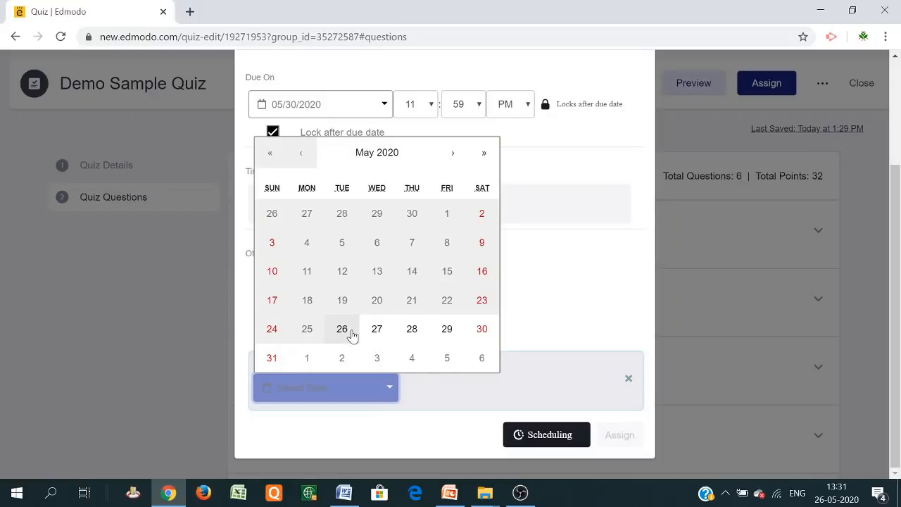
{"action": "left_click", "coordinate": [377, 331]}
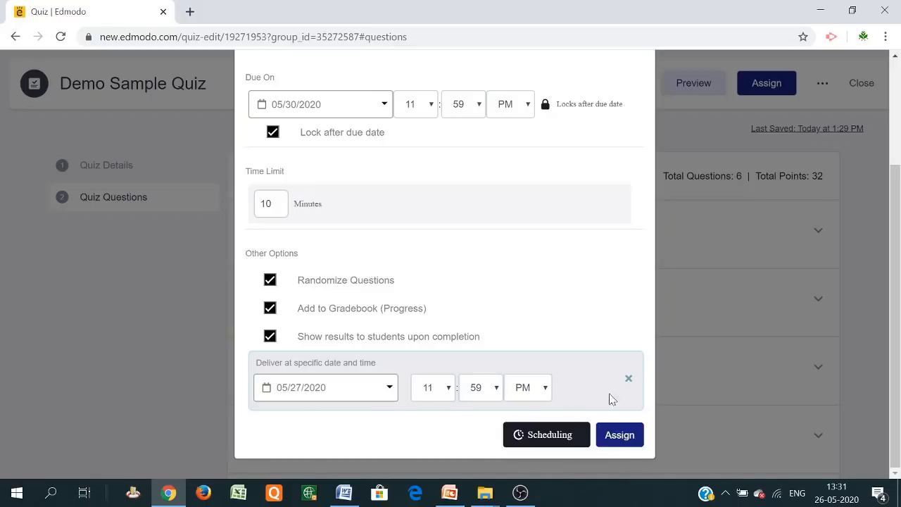
{"action": "left_click", "coordinate": [628, 379]}
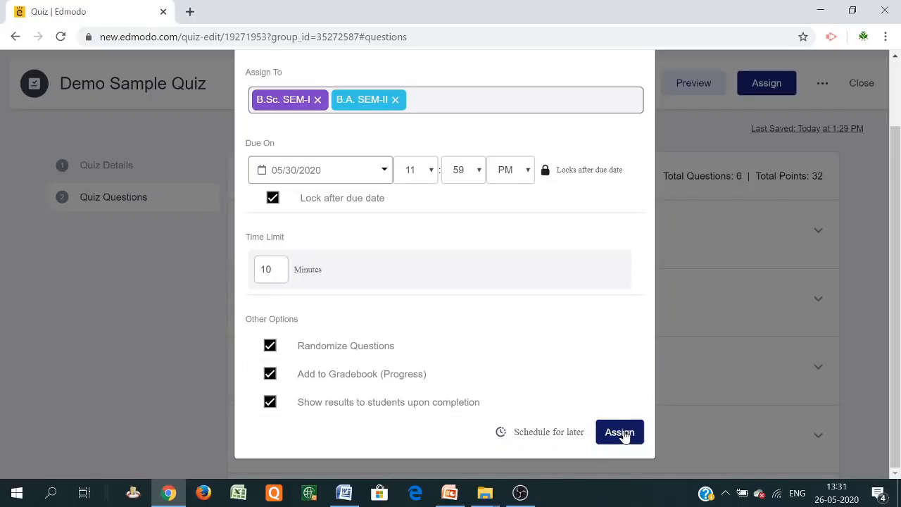
{"action": "left_click", "coordinate": [625, 434]}
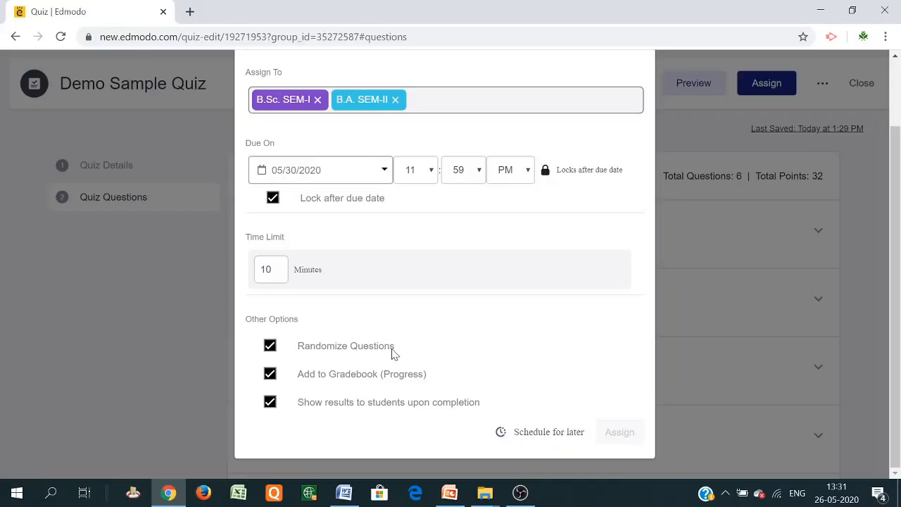
{"action": "scroll", "coordinate": [655, 301], "scroll_direction": "up", "scroll_amount": 3}
{"action": "scroll", "coordinate": [610, 354], "scroll_direction": "down", "scroll_amount": 3}
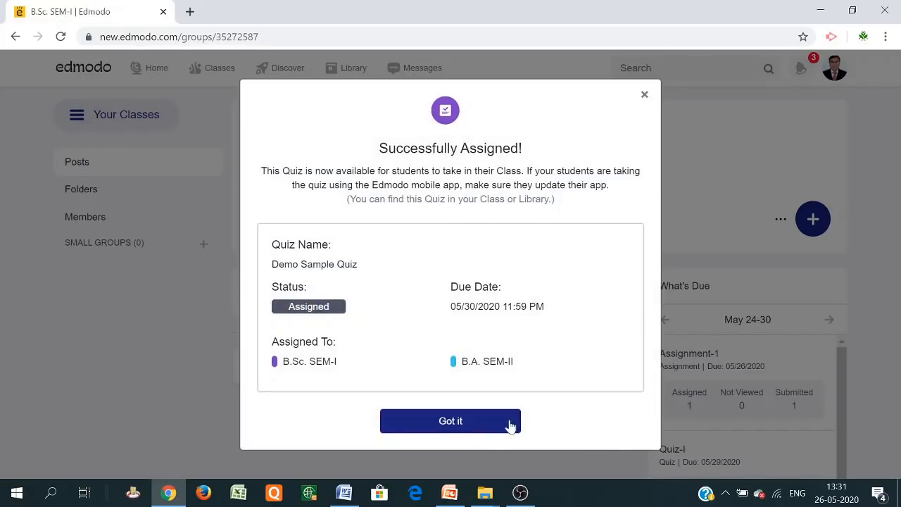
Dismiss the confirmation and scroll the B.Sc. SEM-I feed to review the Demo Sample Quiz post
{"action": "left_click", "coordinate": [453, 425]}
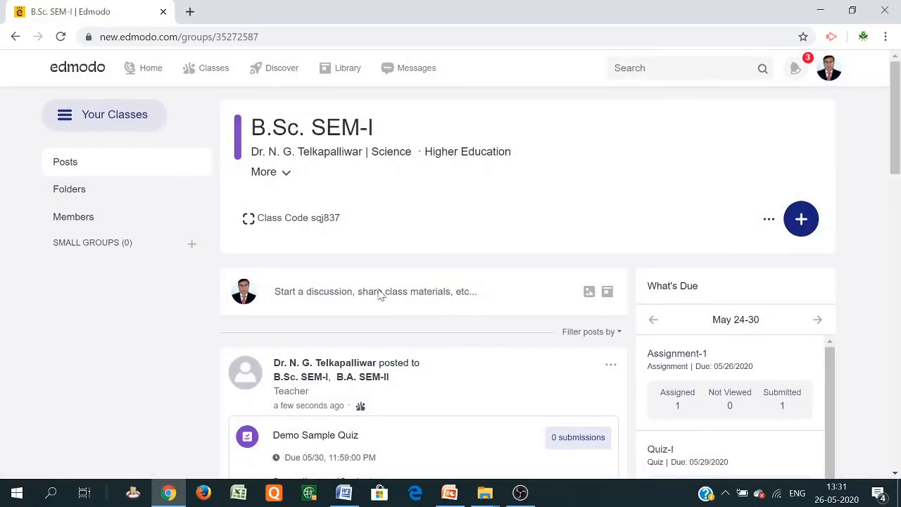
{"action": "scroll", "coordinate": [364, 328], "scroll_direction": "down", "scroll_amount": 2}
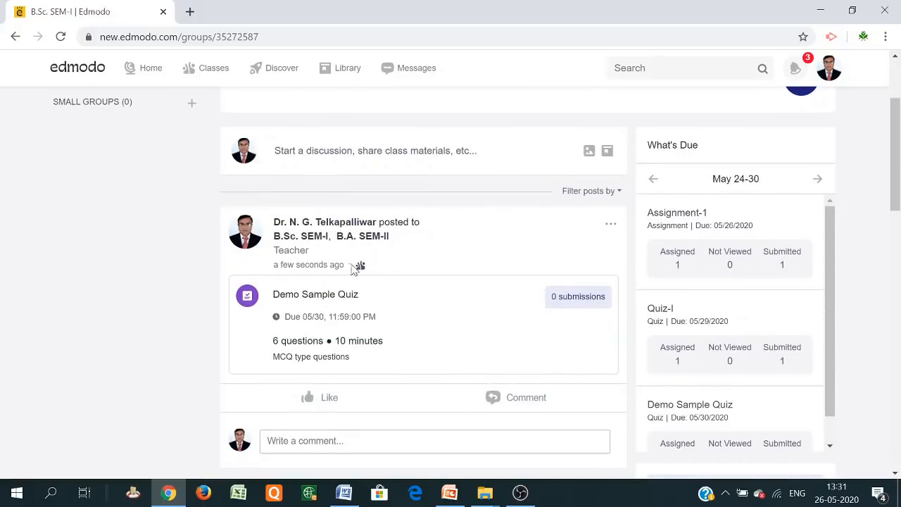
{"action": "scroll", "coordinate": [357, 259], "scroll_direction": "up", "scroll_amount": 2}
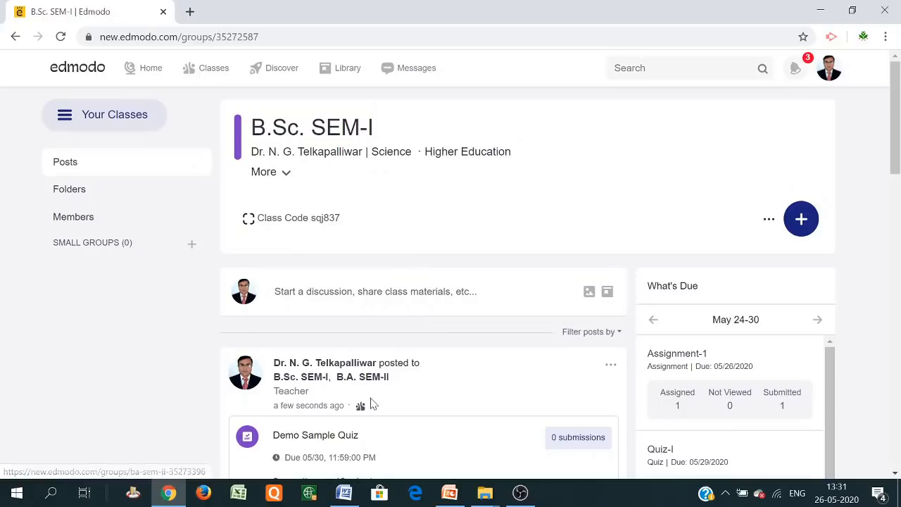
{"action": "scroll", "coordinate": [368, 391], "scroll_direction": "down", "scroll_amount": 1}
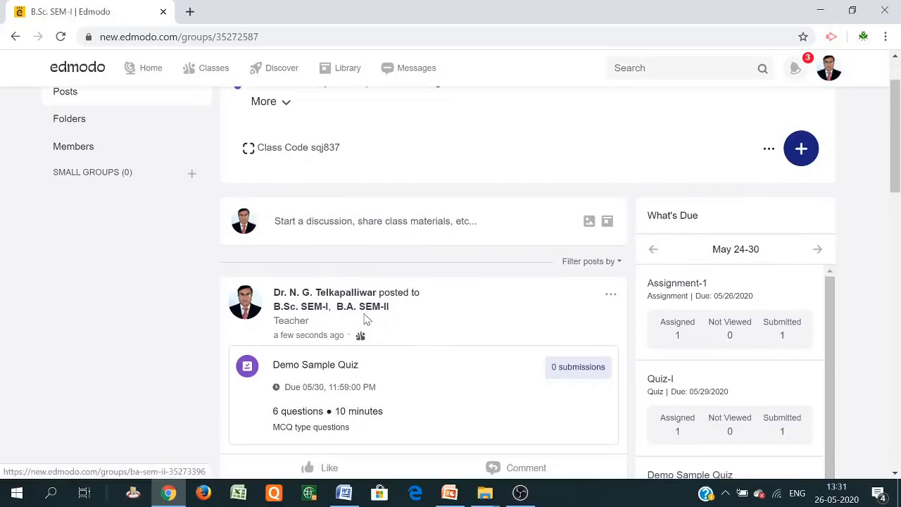
{"action": "scroll", "coordinate": [396, 320], "scroll_direction": "down", "scroll_amount": 2}
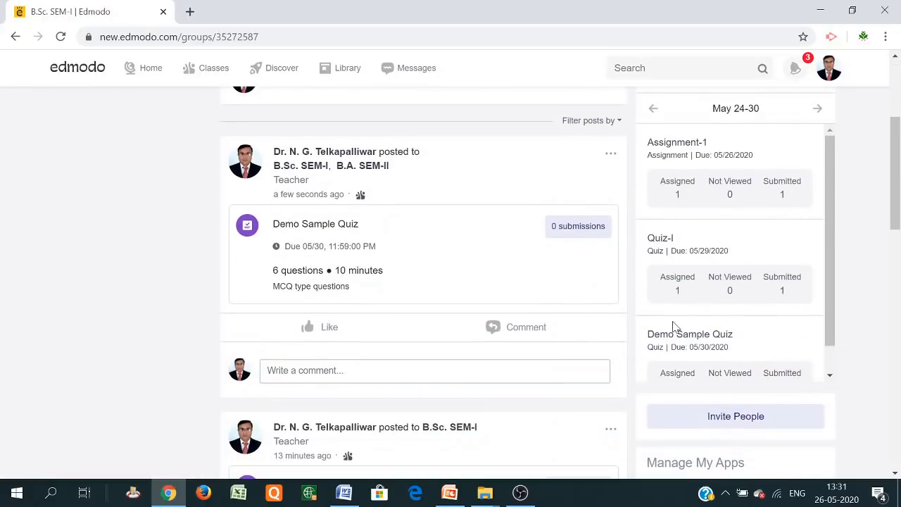
{"action": "scroll", "coordinate": [674, 327], "scroll_direction": "down", "scroll_amount": 1}
{"action": "scroll", "coordinate": [745, 331], "scroll_direction": "up", "scroll_amount": 1}
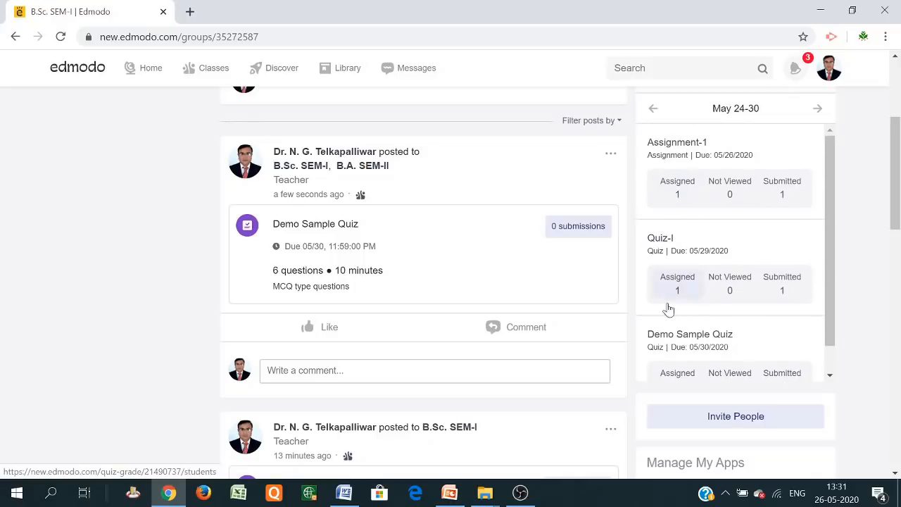
Check the Demo Sample Quiz Students and Overview tabs, then return to the Home feed
{"action": "left_click", "coordinate": [681, 335]}
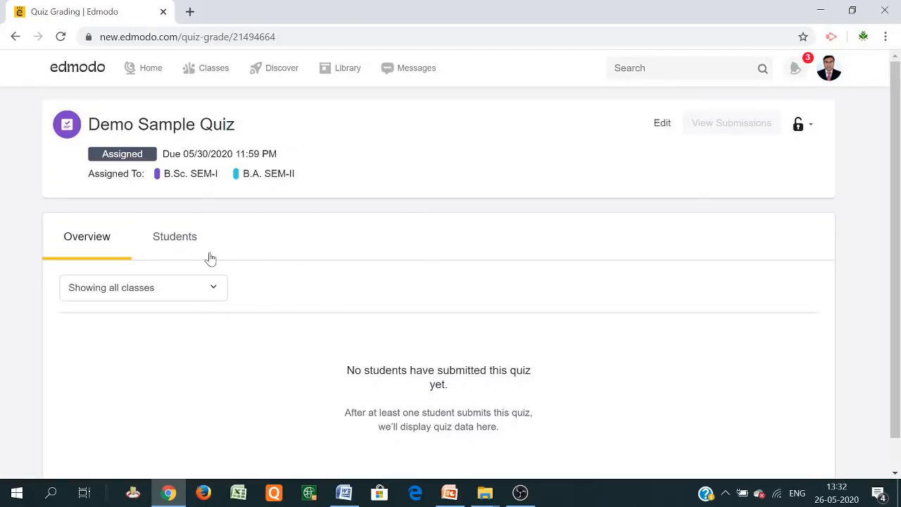
{"action": "left_click", "coordinate": [184, 241]}
{"action": "left_click", "coordinate": [81, 242]}
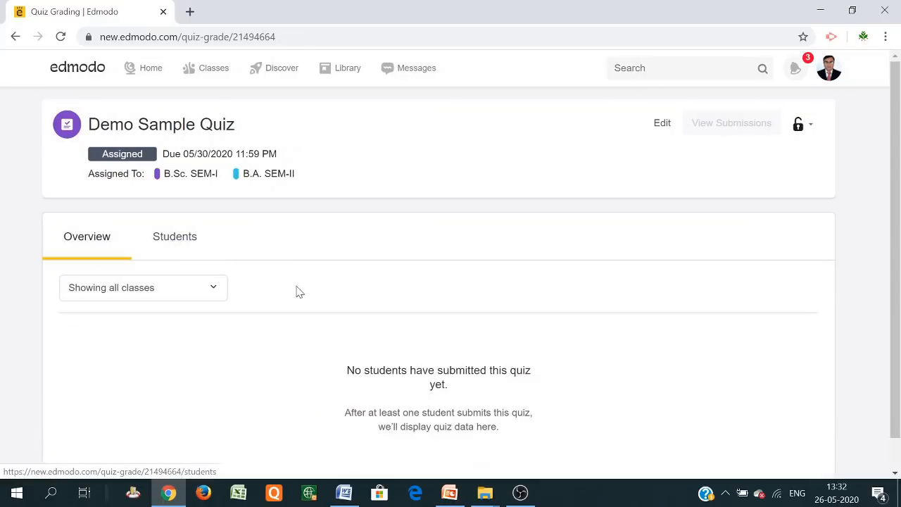
{"action": "scroll", "coordinate": [344, 296], "scroll_direction": "down", "scroll_amount": 1}
{"action": "scroll", "coordinate": [282, 246], "scroll_direction": "up", "scroll_amount": 1}
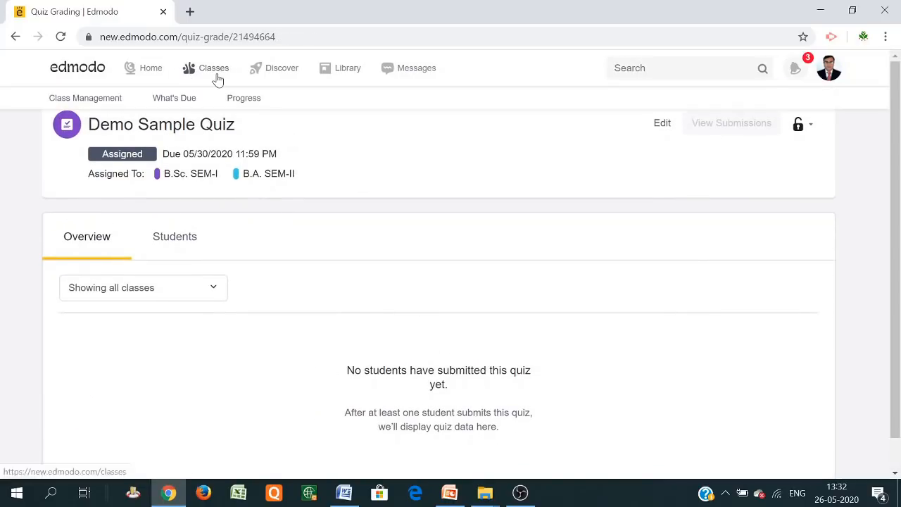
{"action": "left_click", "coordinate": [155, 71]}
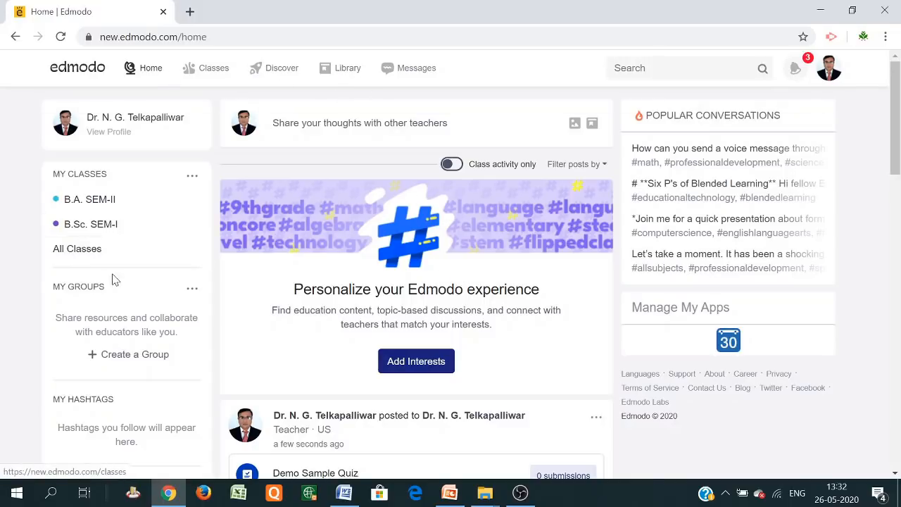
Browse What's Due across classes, view its Reviewed and Scheduled tabs, then open the B.Sc. SEM-I gradebook
{"action": "left_click", "coordinate": [212, 70]}
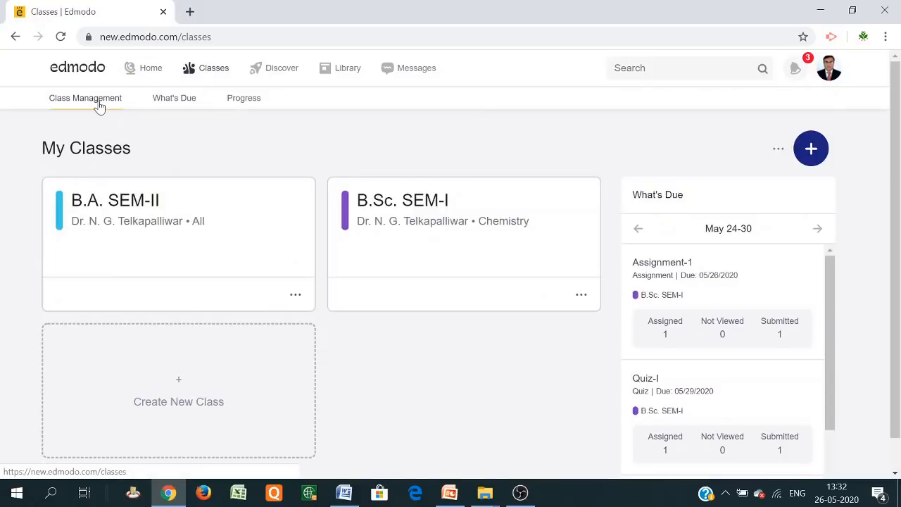
{"action": "left_click", "coordinate": [176, 102]}
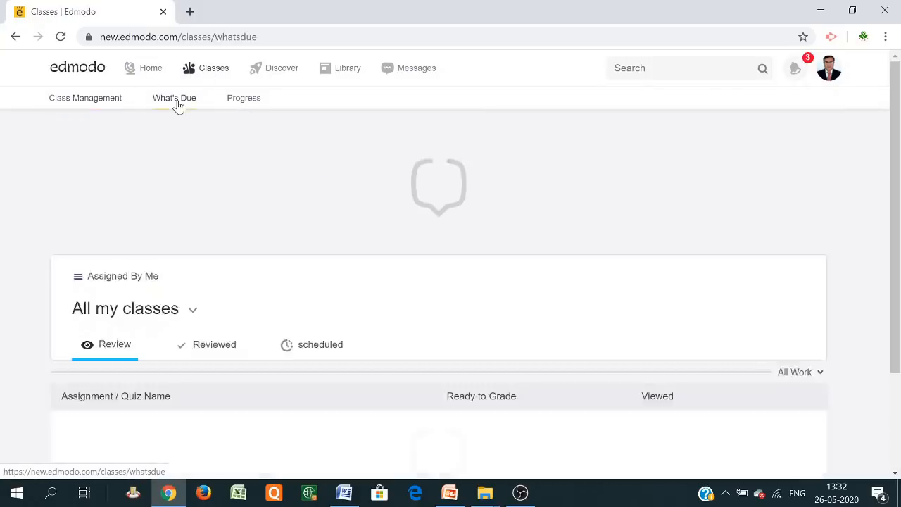
{"action": "scroll", "coordinate": [175, 297], "scroll_direction": "down", "scroll_amount": 2}
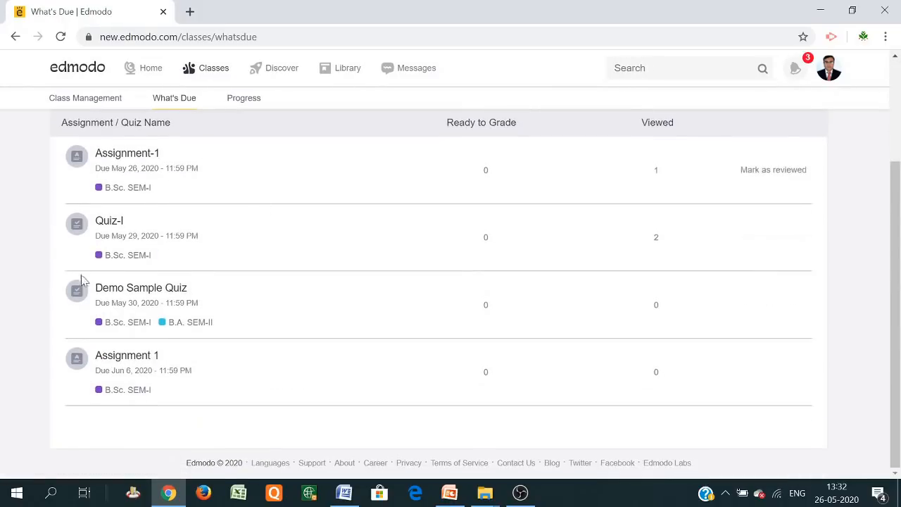
{"action": "scroll", "coordinate": [256, 291], "scroll_direction": "up", "scroll_amount": 2}
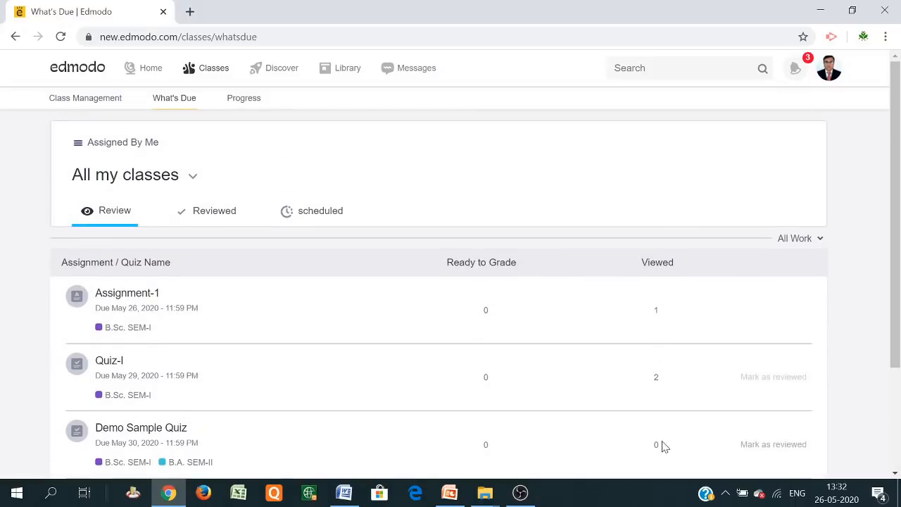
{"action": "scroll", "coordinate": [660, 397], "scroll_direction": "down", "scroll_amount": 1}
{"action": "scroll", "coordinate": [589, 284], "scroll_direction": "up", "scroll_amount": 1}
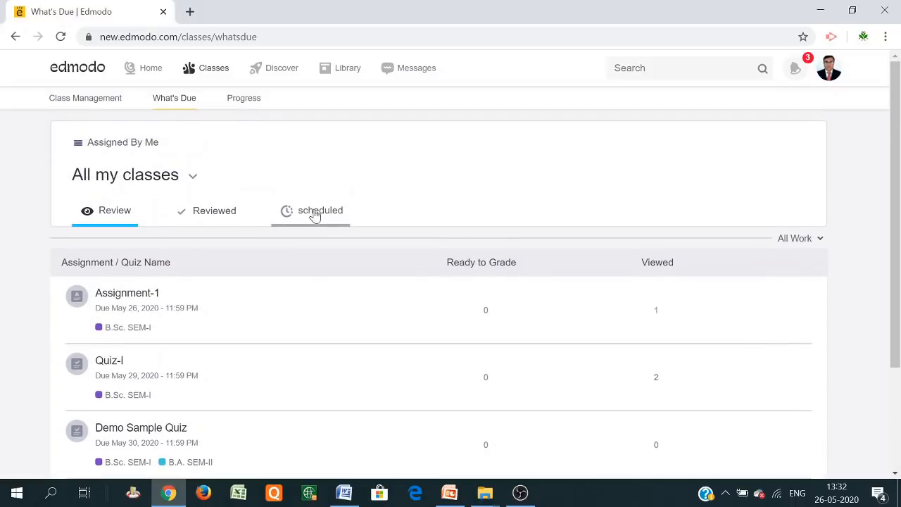
{"action": "left_click", "coordinate": [219, 217]}
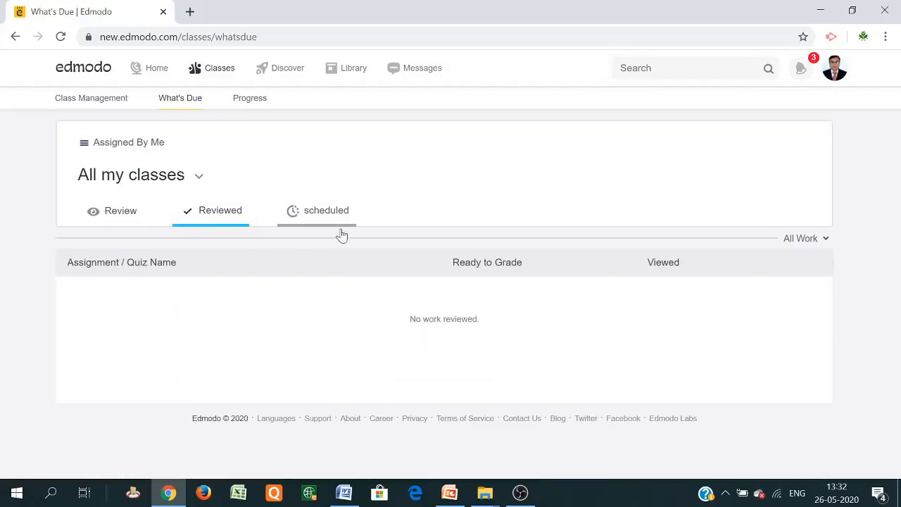
{"action": "left_click", "coordinate": [320, 216]}
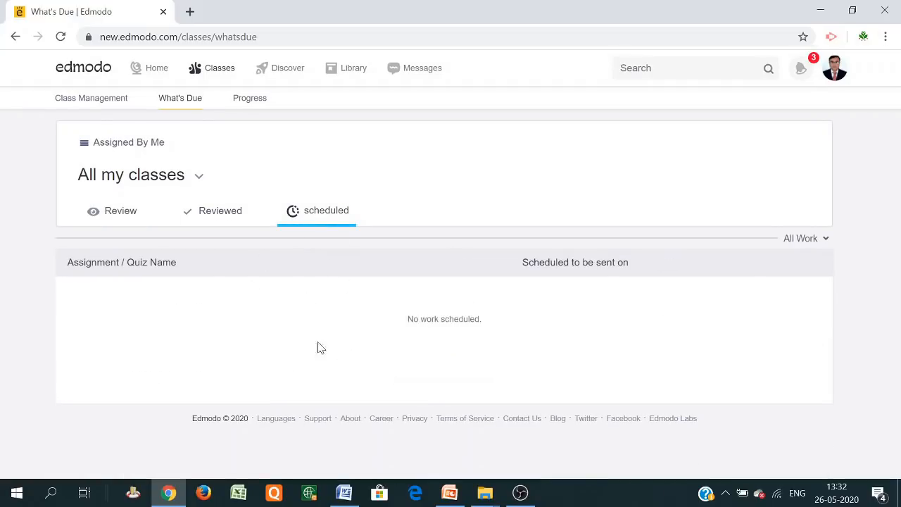
{"action": "left_click", "coordinate": [251, 105]}
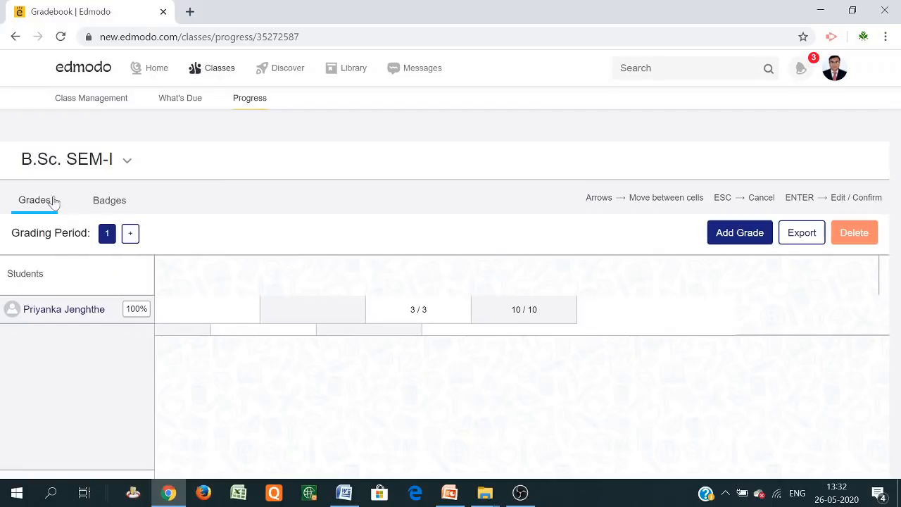
View the class Badges and Grades, then open Add Grade and close it unused
{"action": "left_click", "coordinate": [104, 205]}
{"action": "left_click", "coordinate": [36, 200]}
{"action": "left_click", "coordinate": [730, 233]}
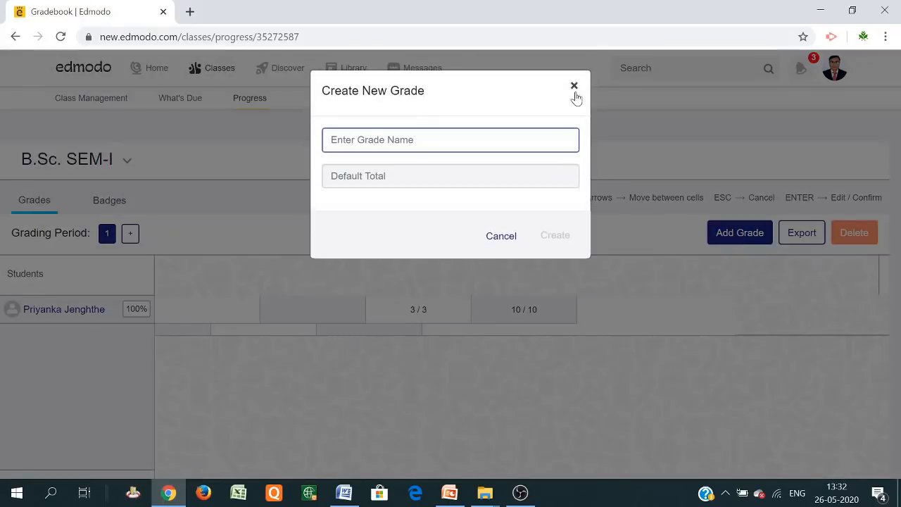
{"action": "left_click", "coordinate": [574, 88]}
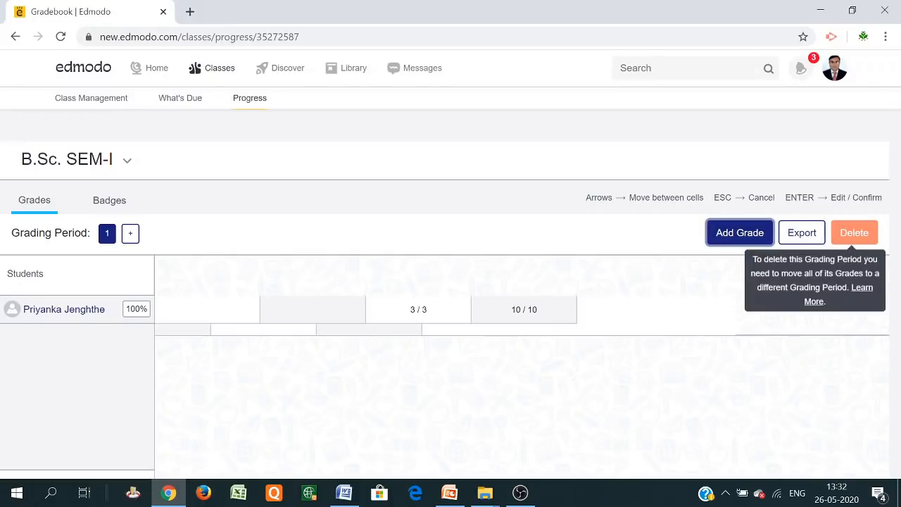
Add a second grading period, reselect period 1, and return to My Classes
{"action": "left_click", "coordinate": [131, 236]}
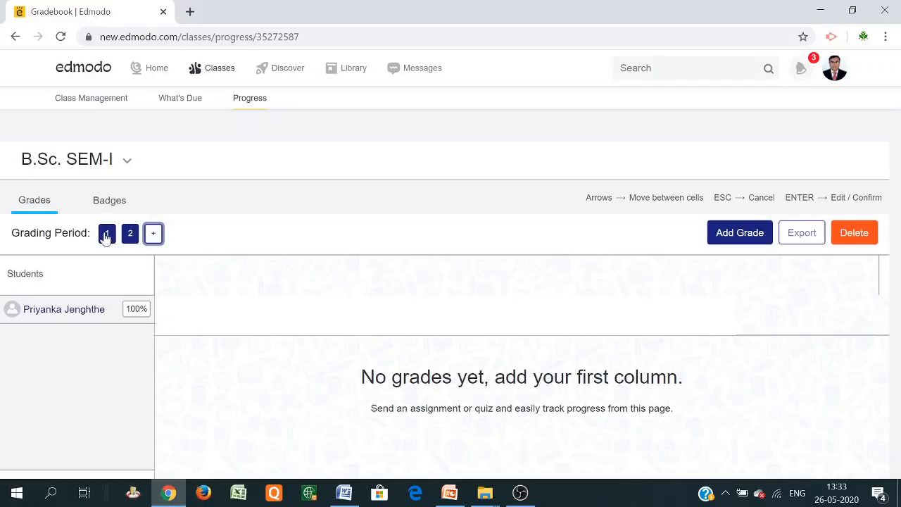
{"action": "left_click", "coordinate": [106, 237]}
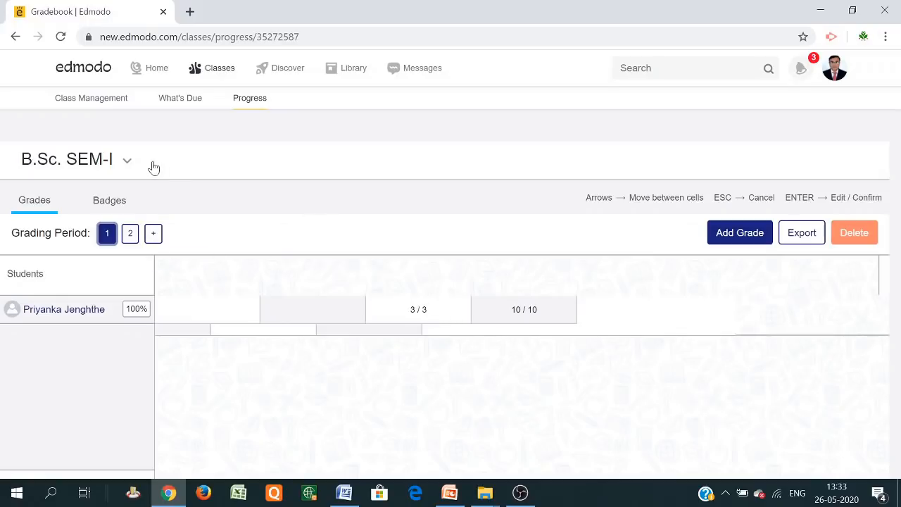
{"action": "left_click", "coordinate": [103, 105]}
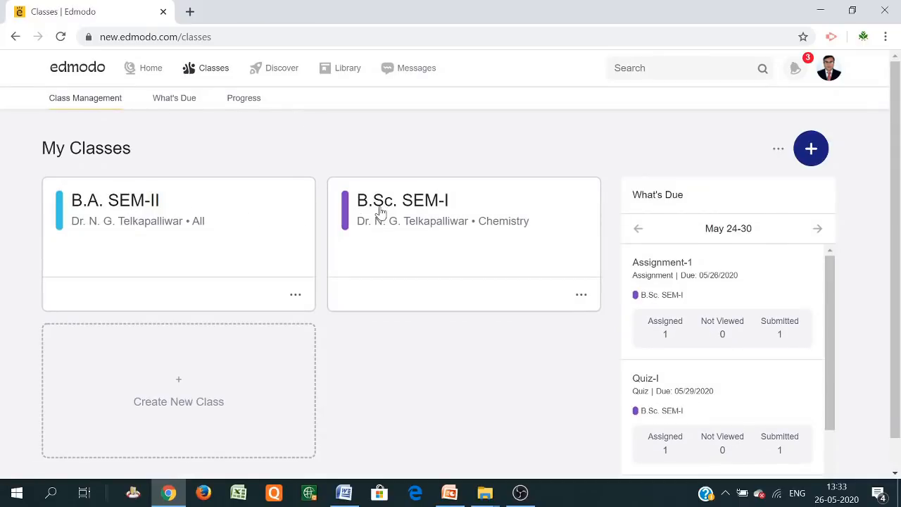
Export grading period 1 of the B.Sc. SEM-I gradebook as B.Sc. SEM-I.csv and open it in Excel
{"action": "left_click", "coordinate": [246, 103]}
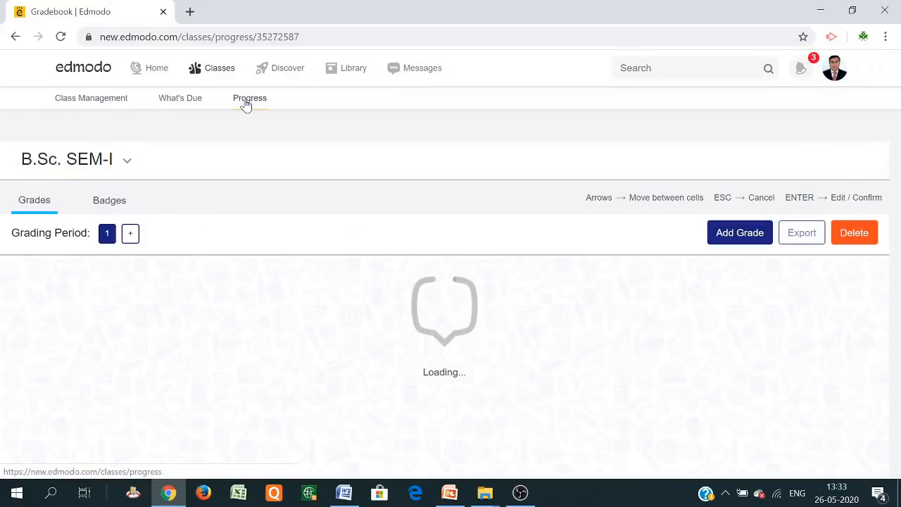
{"action": "left_click", "coordinate": [109, 240]}
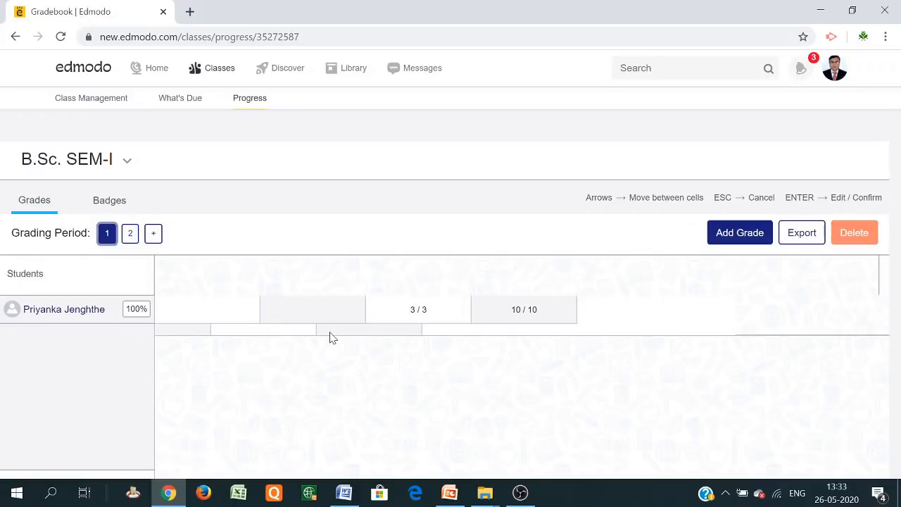
{"action": "left_click", "coordinate": [804, 240]}
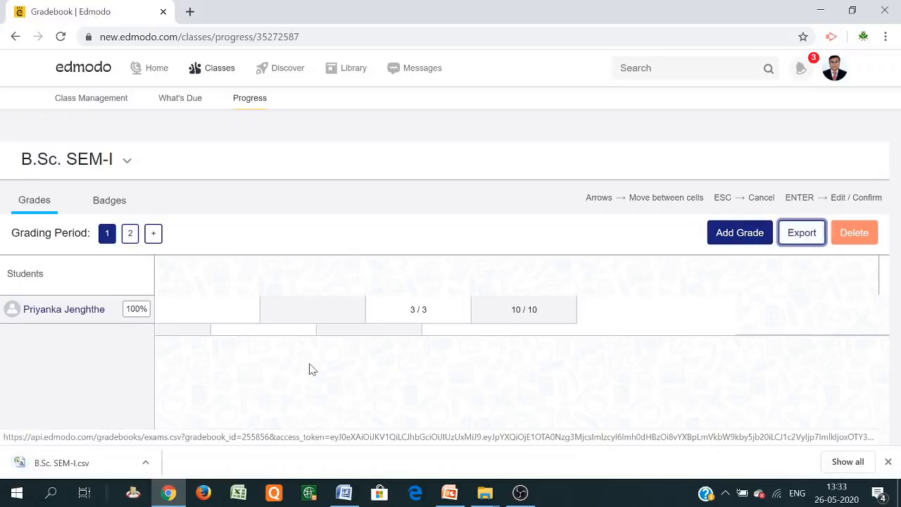
{"action": "left_click", "coordinate": [91, 464]}
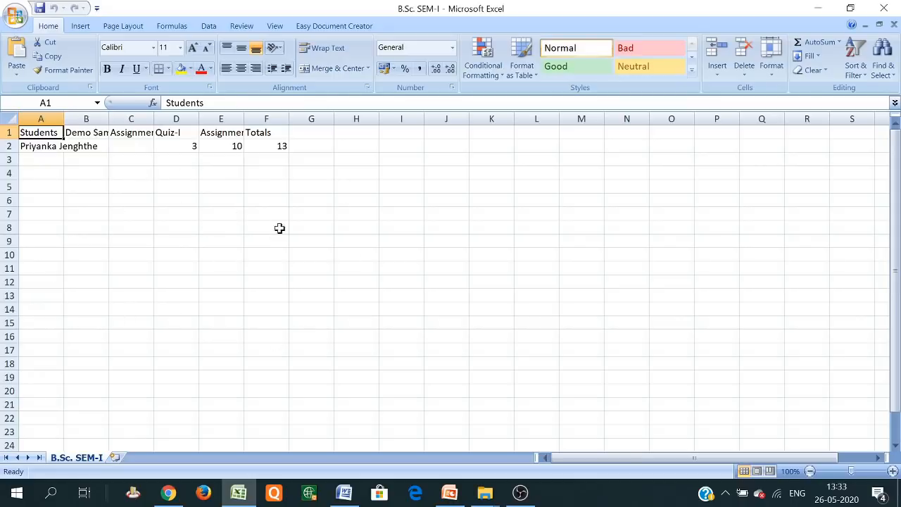
Minimize Excel, then open Create New Grade in the B.Sc. SEM-I gradebook and cancel it
{"action": "left_click", "coordinate": [820, 9]}
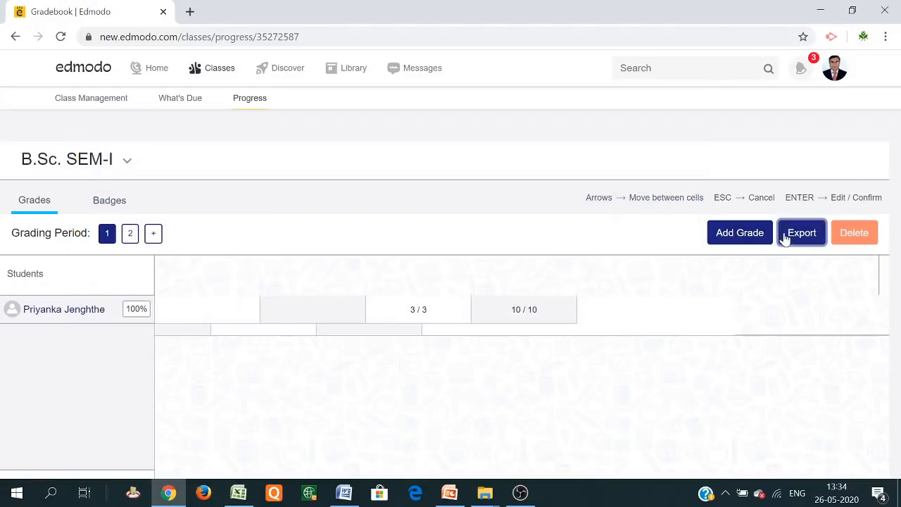
{"action": "left_click", "coordinate": [749, 236]}
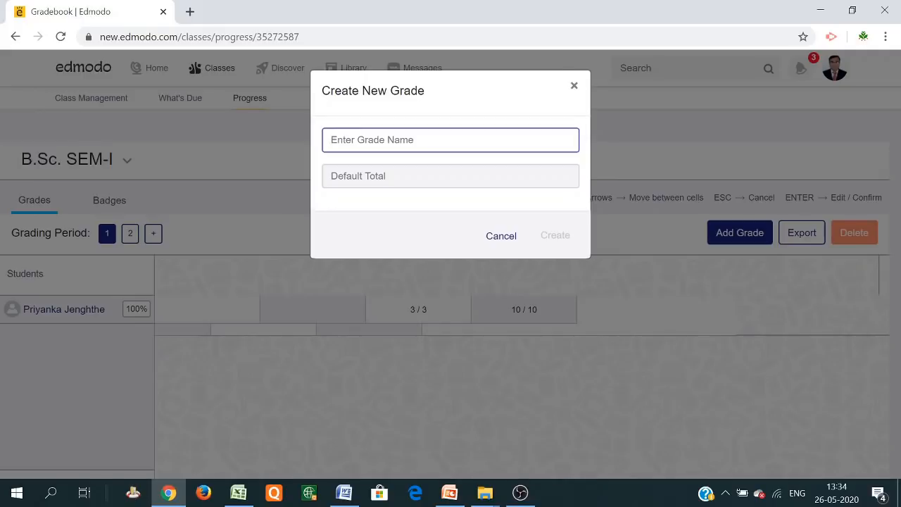
{"action": "left_click", "coordinate": [498, 238]}
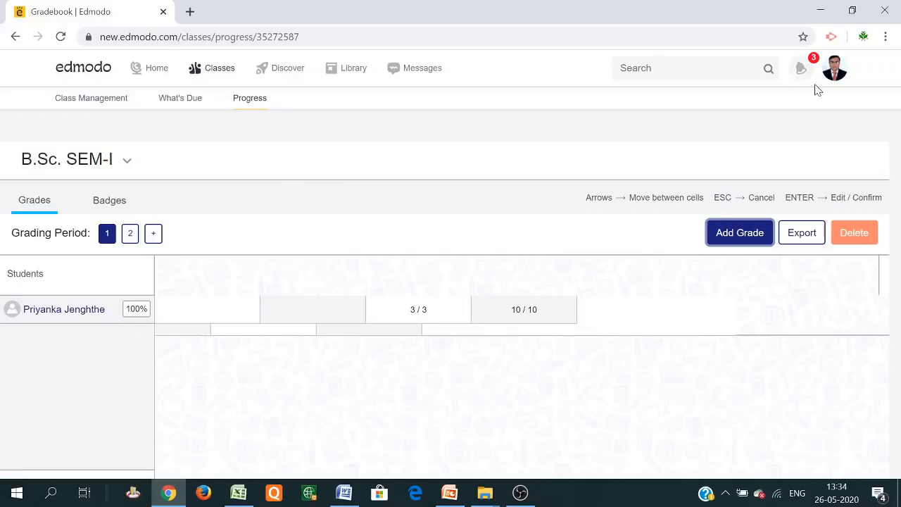
Go to the home feed and open the teacher's profile page from the account menu
{"action": "left_click", "coordinate": [157, 70]}
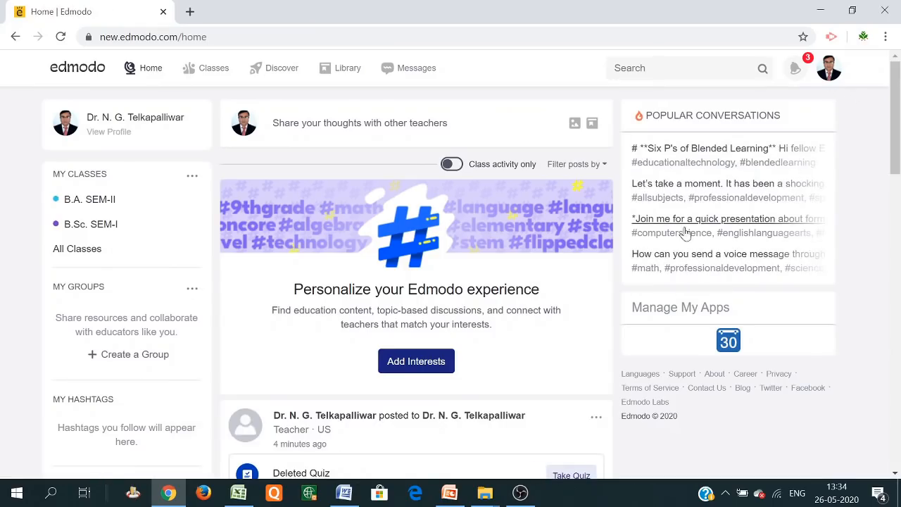
{"action": "left_click", "coordinate": [829, 70]}
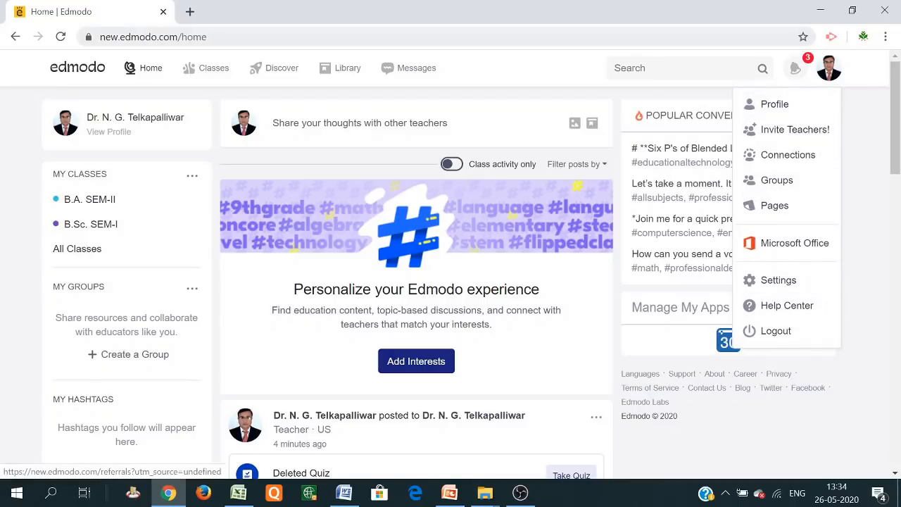
{"action": "left_click", "coordinate": [782, 110]}
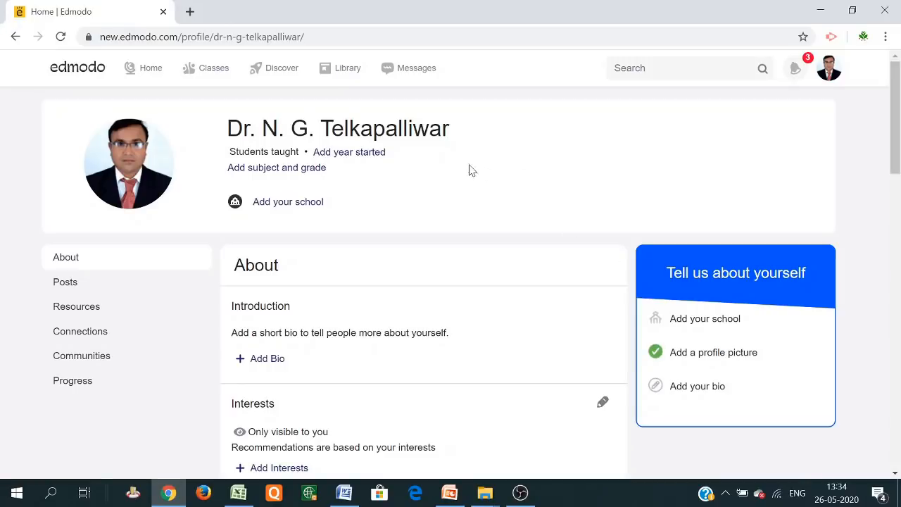
Scroll the profile between the Badges list and the header with its About panel
{"action": "scroll", "coordinate": [505, 209], "scroll_direction": "down", "scroll_amount": 9}
{"action": "scroll", "coordinate": [505, 209], "scroll_direction": "up", "scroll_amount": 9}
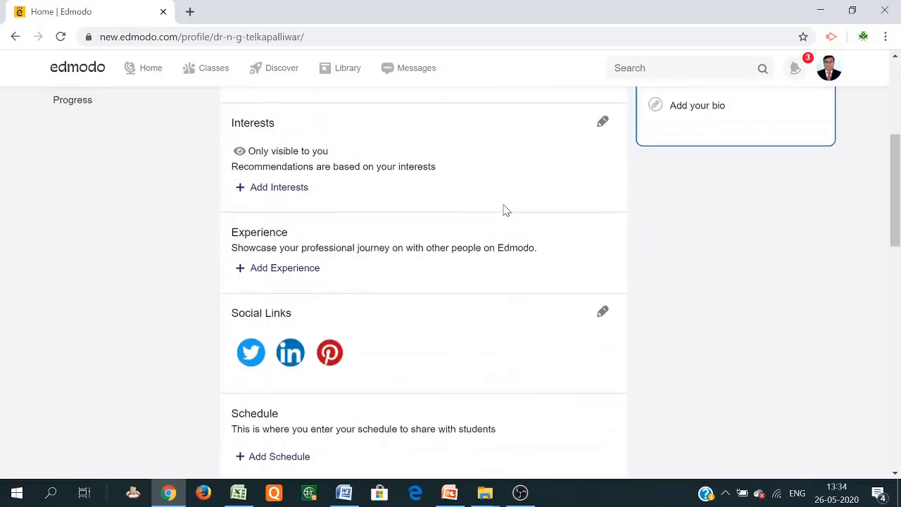
{"action": "scroll", "coordinate": [313, 183], "scroll_direction": "down", "scroll_amount": 1}
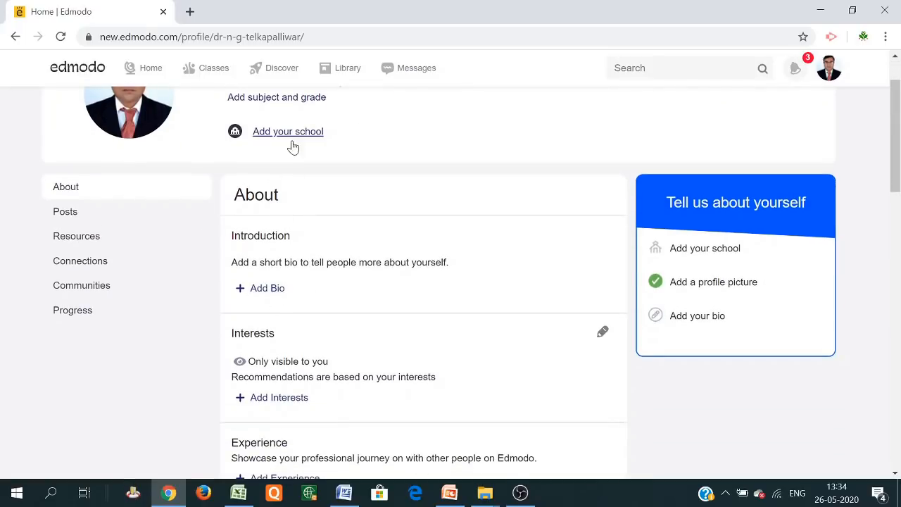
{"action": "scroll", "coordinate": [292, 145], "scroll_direction": "down", "scroll_amount": 3}
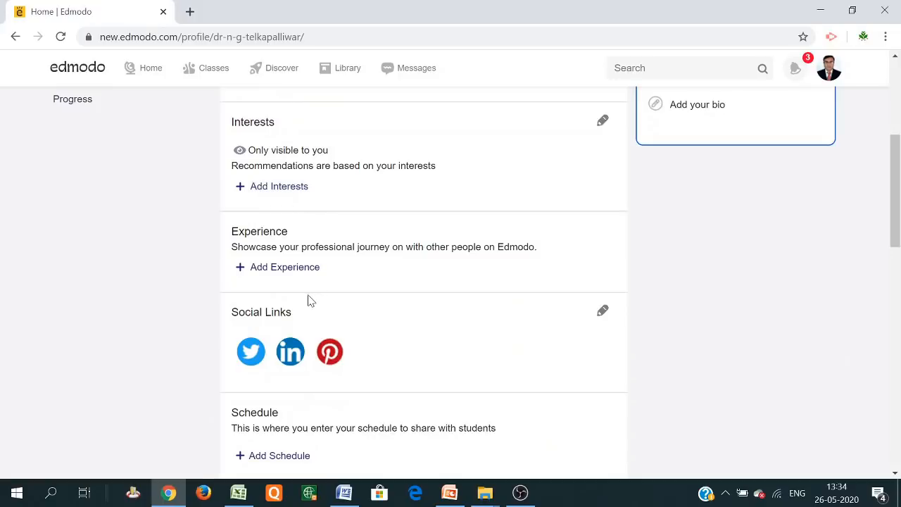
{"action": "scroll", "coordinate": [308, 289], "scroll_direction": "down", "scroll_amount": 3}
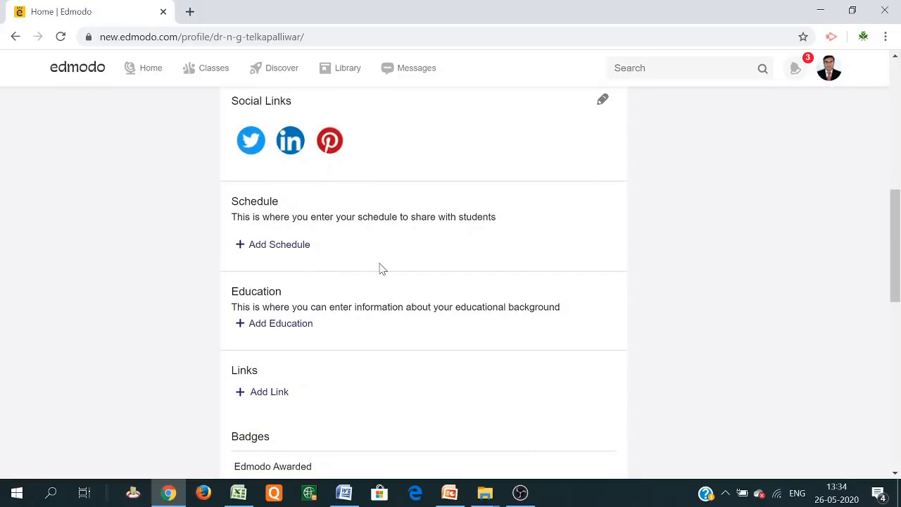
{"action": "scroll", "coordinate": [285, 276], "scroll_direction": "down", "scroll_amount": 2}
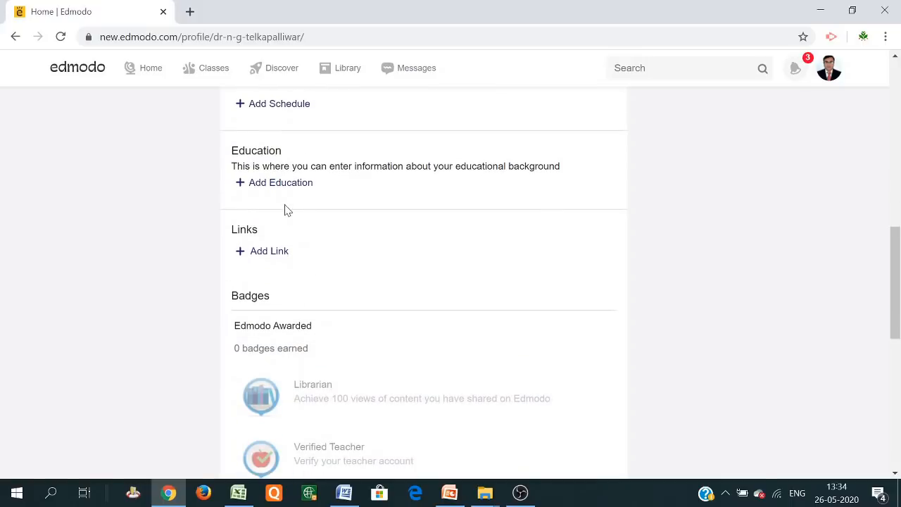
{"action": "scroll", "coordinate": [288, 278], "scroll_direction": "down", "scroll_amount": 3}
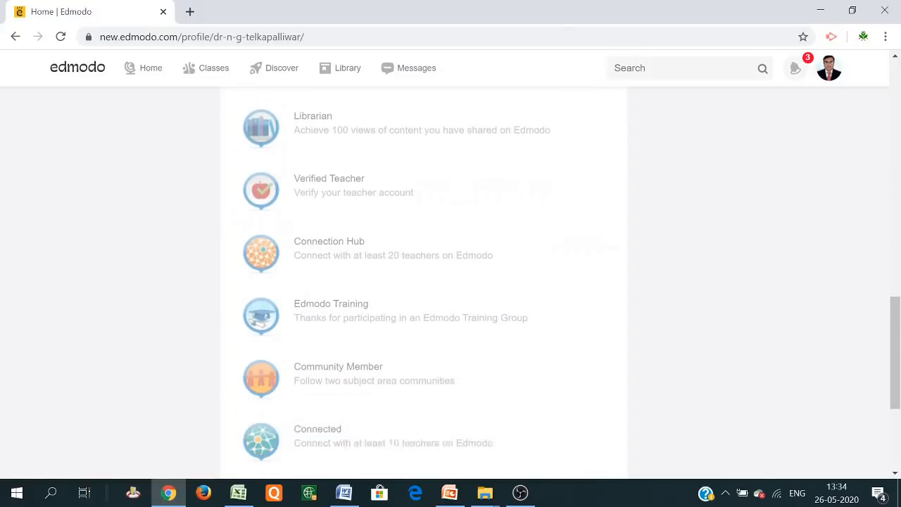
{"action": "scroll", "coordinate": [324, 346], "scroll_direction": "up", "scroll_amount": 14}
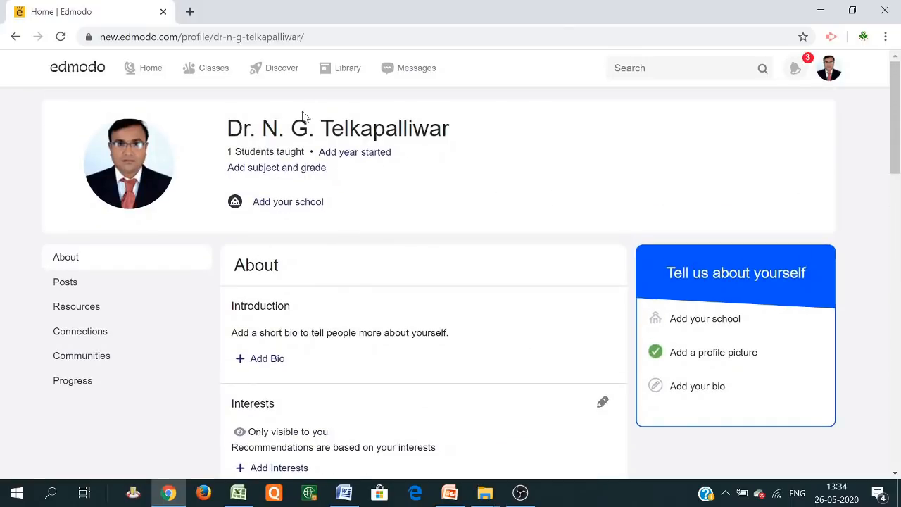
{"action": "scroll", "coordinate": [547, 155], "scroll_direction": "down", "scroll_amount": 1}
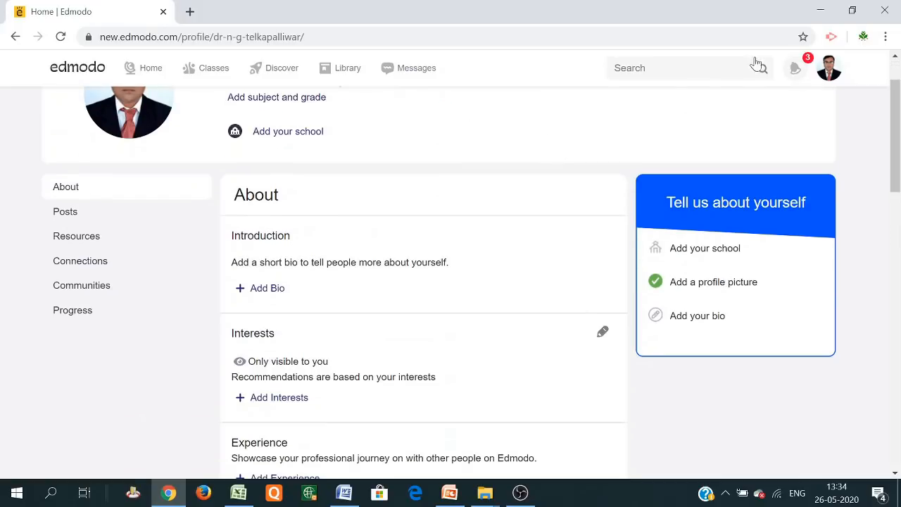
Open the account Settings page and scroll down to the Profile URL field
{"action": "left_click", "coordinate": [828, 76]}
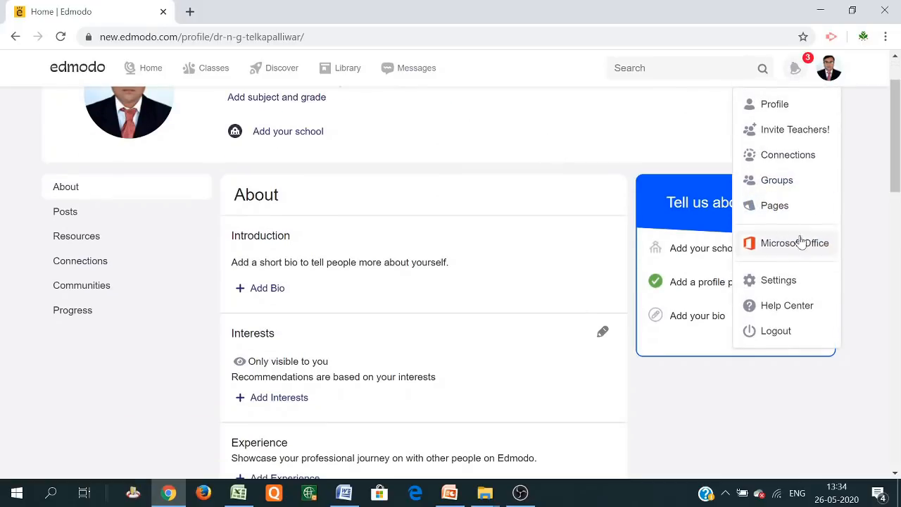
{"action": "left_click", "coordinate": [787, 283]}
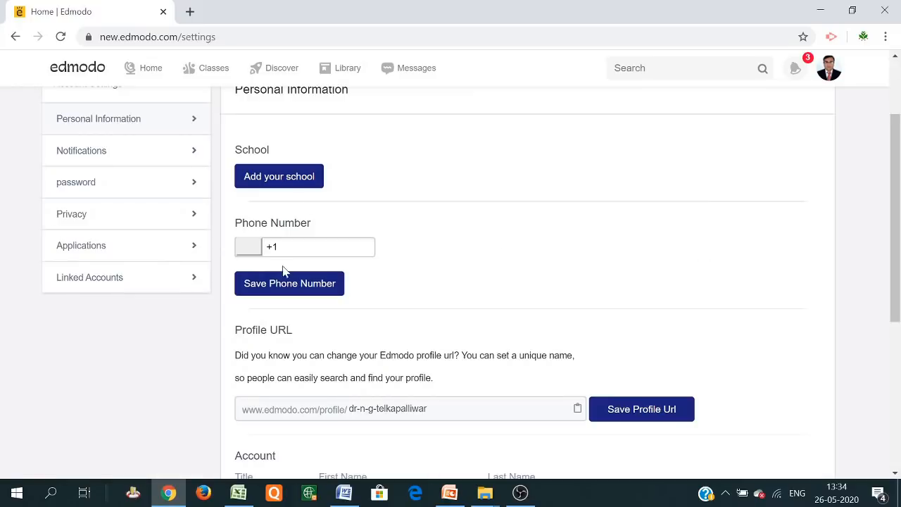
{"action": "scroll", "coordinate": [325, 261], "scroll_direction": "down", "scroll_amount": 2}
{"action": "scroll", "coordinate": [326, 261], "scroll_direction": "down", "scroll_amount": 1}
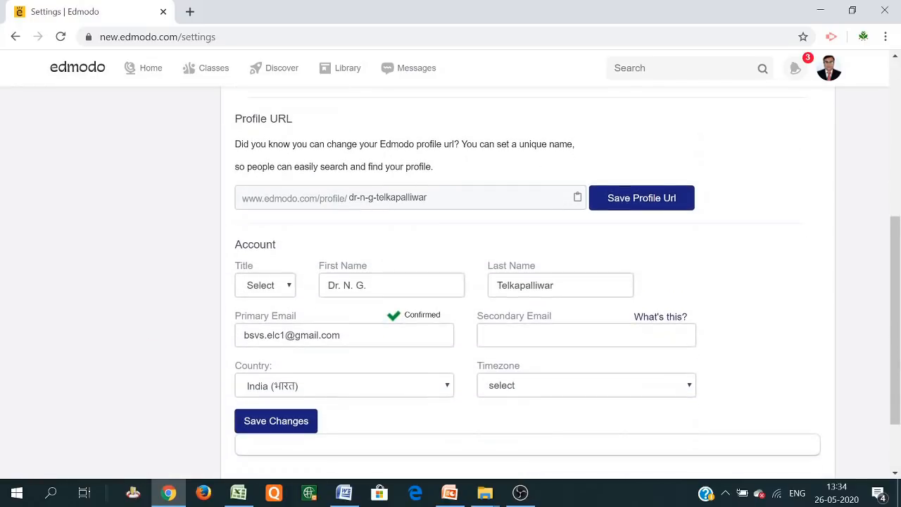
Select the profile URL name and copy the URL to the clipboard
{"action": "left_click_drag", "start_coordinate": [430, 198], "coordinate": [349, 198]}
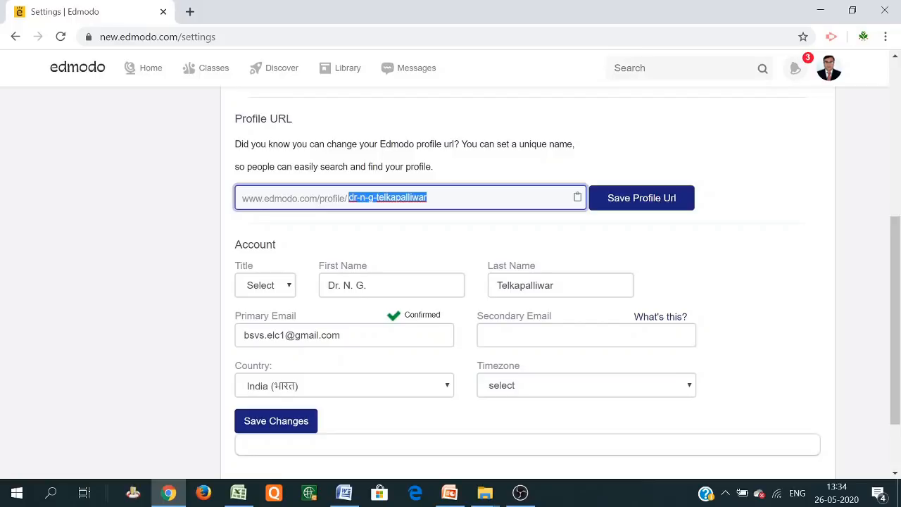
{"action": "left_click", "coordinate": [428, 198]}
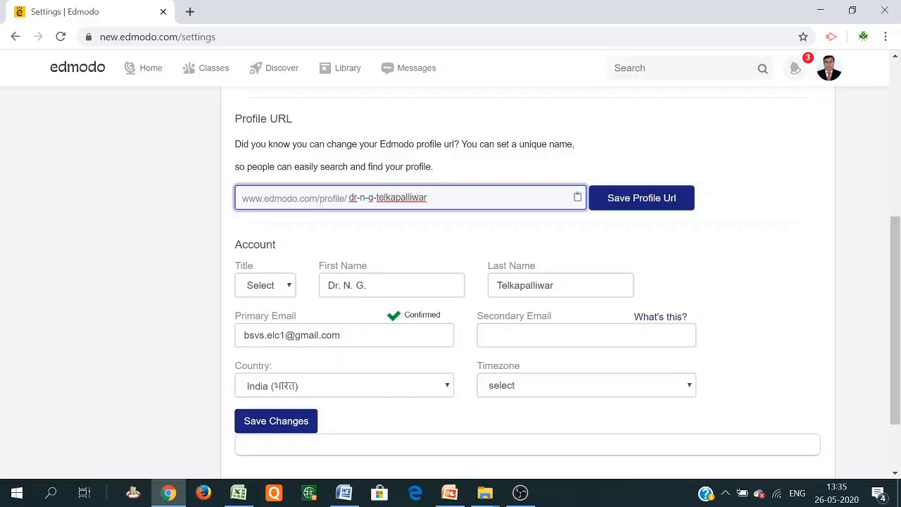
{"action": "left_click_drag", "start_coordinate": [407, 198], "coordinate": [281, 198]}
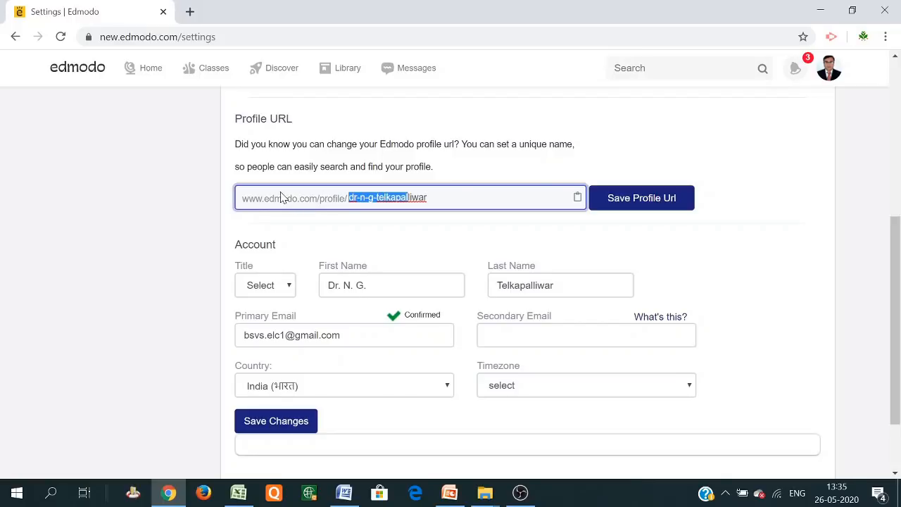
{"action": "left_click_drag", "start_coordinate": [428, 198], "coordinate": [347, 198]}
{"action": "left_click", "coordinate": [577, 200]}
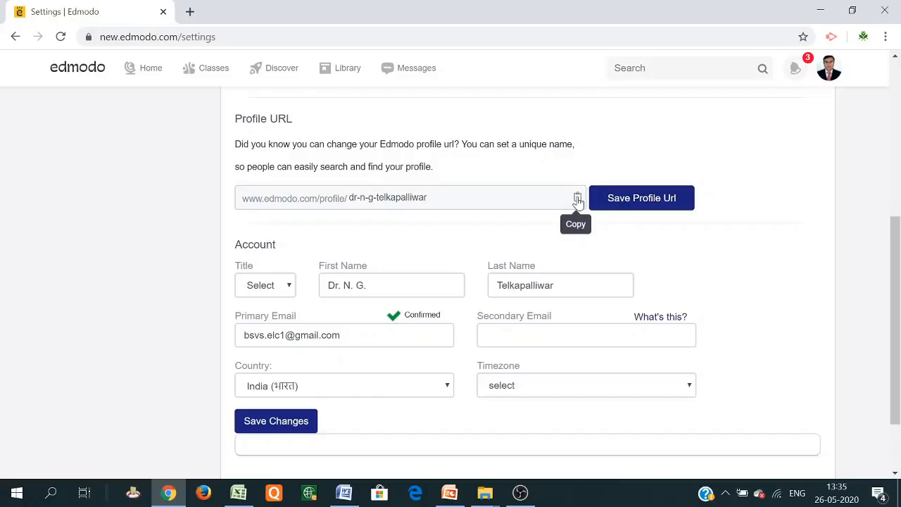
Paste the copied profile URL into a new browser tab and load the public profile
{"action": "left_click", "coordinate": [190, 12]}
{"action": "right_click", "coordinate": [235, 38]}
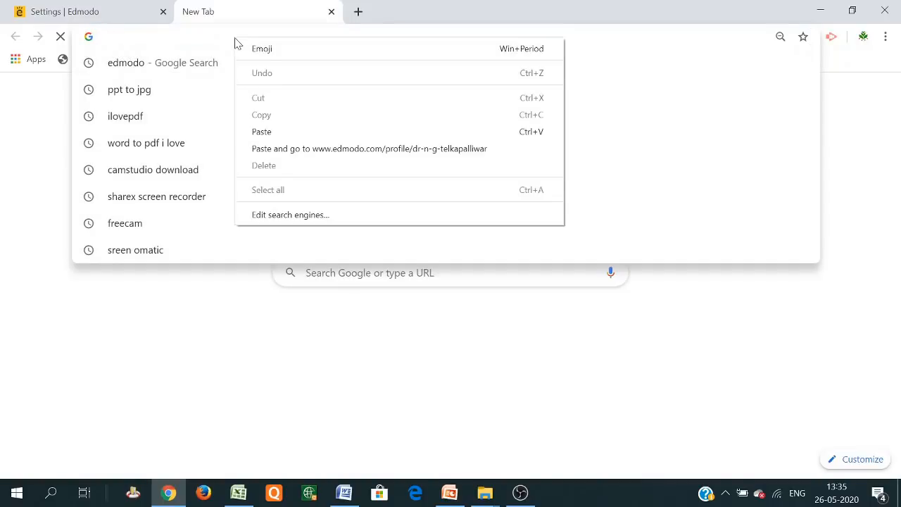
{"action": "left_click", "coordinate": [312, 134]}
{"action": "key", "text": "Return"}
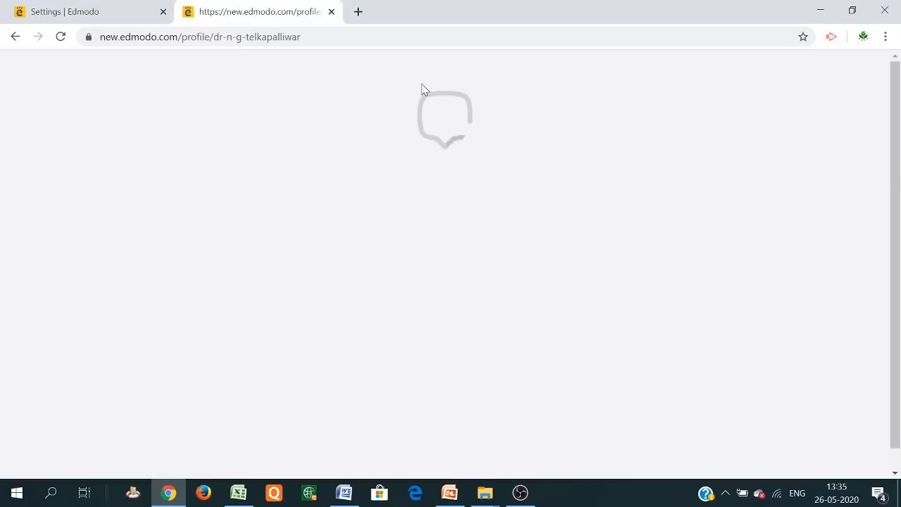
{"action": "scroll", "coordinate": [399, 234], "scroll_direction": "down", "scroll_amount": 10}
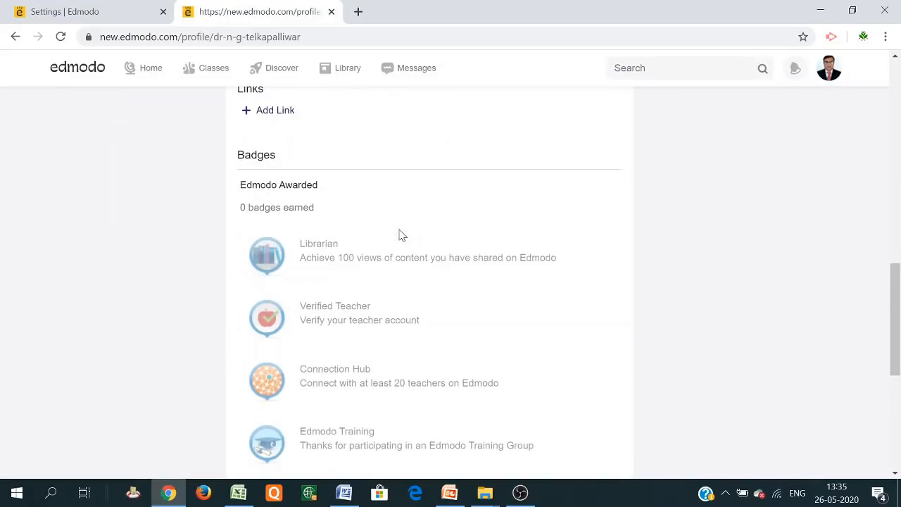
{"action": "scroll", "coordinate": [398, 235], "scroll_direction": "up", "scroll_amount": 5}
{"action": "left_click", "coordinate": [110, 17]}
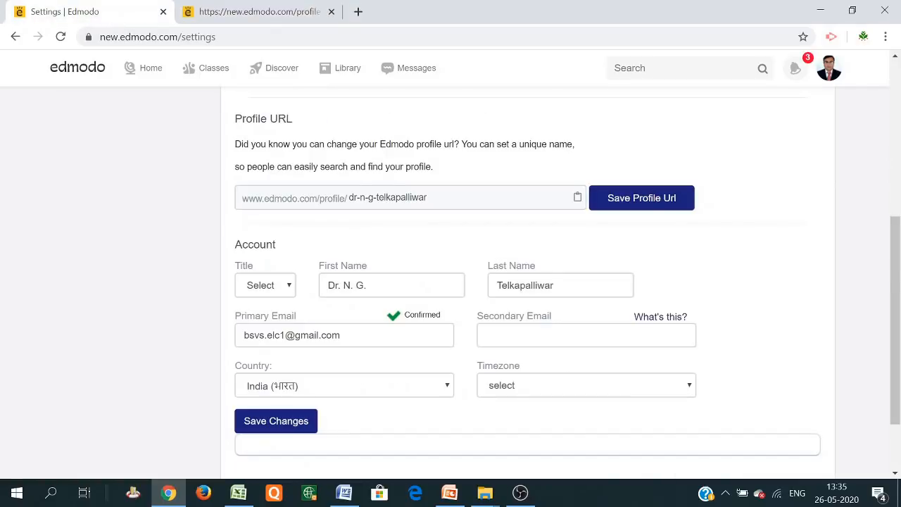
{"action": "left_click", "coordinate": [262, 15]}
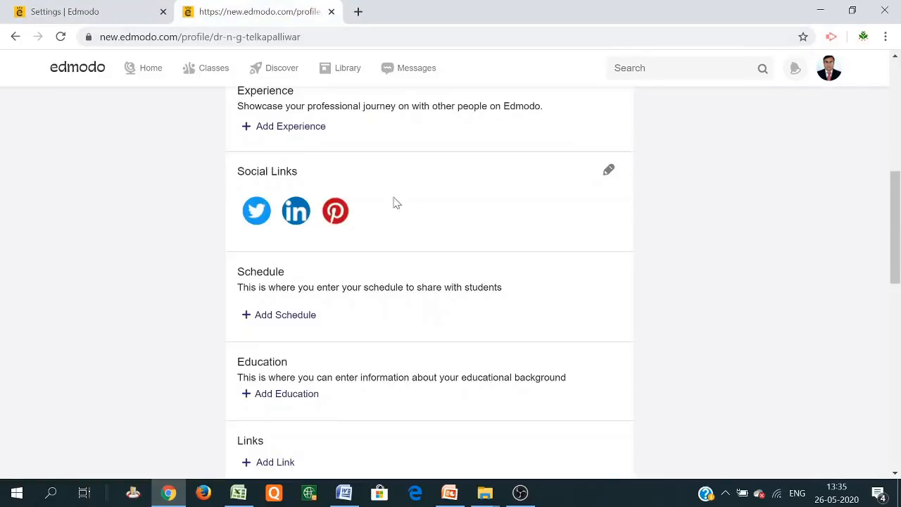
{"action": "scroll", "coordinate": [397, 204], "scroll_direction": "up", "scroll_amount": 6}
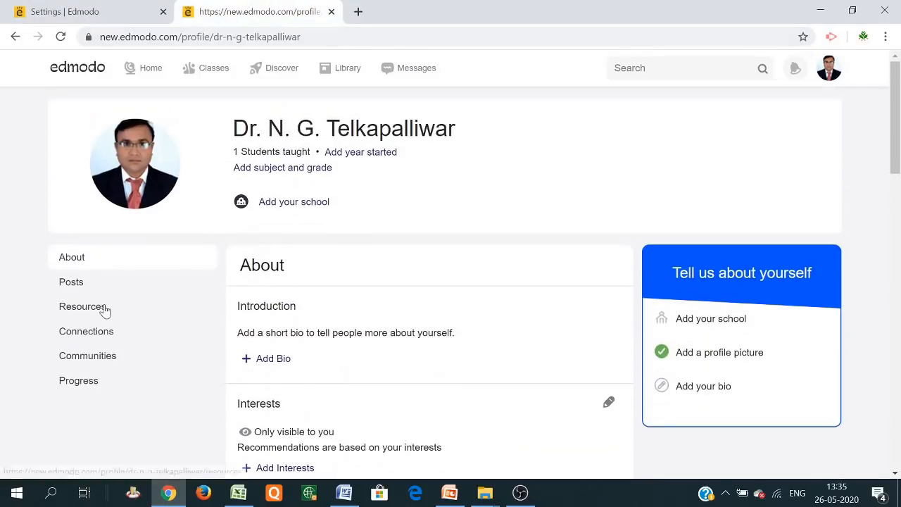
Browse the profile's Resources (Quizzes only), Connections, Communities and Progress, then return to About
{"action": "left_click", "coordinate": [104, 308]}
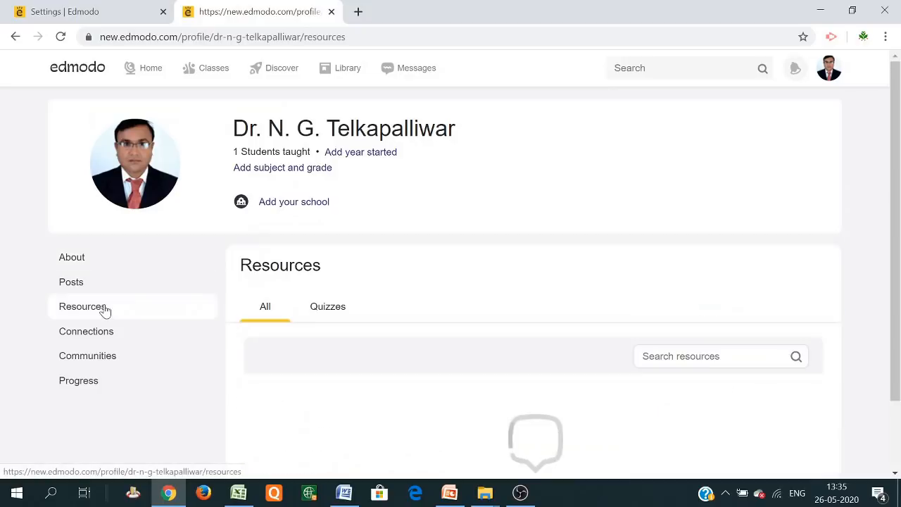
{"action": "left_click", "coordinate": [319, 311]}
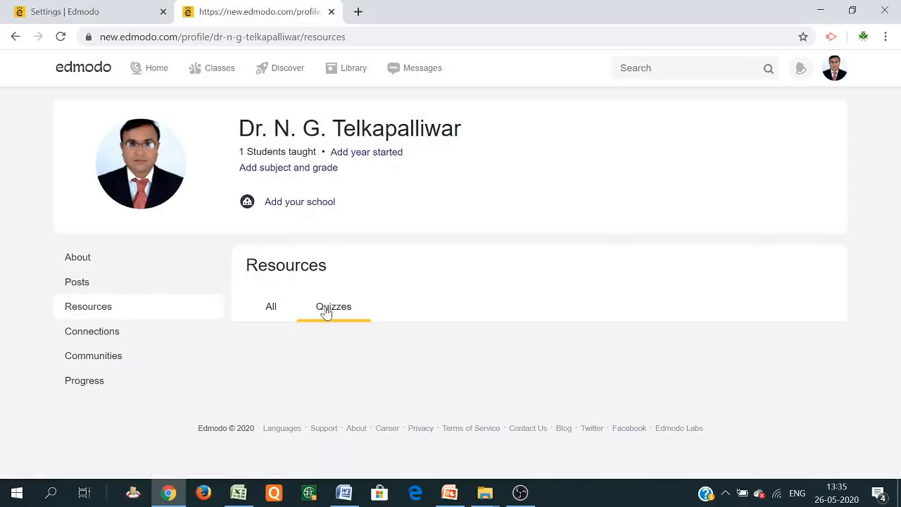
{"action": "left_click", "coordinate": [88, 334]}
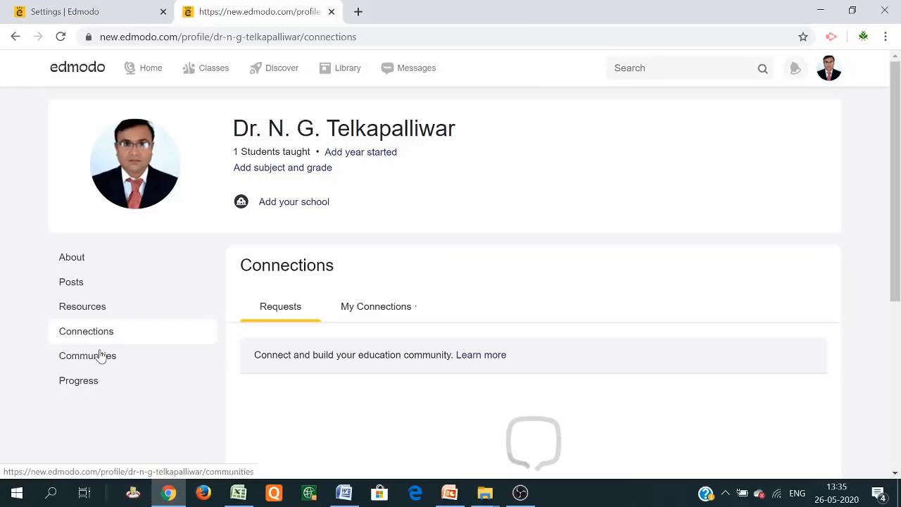
{"action": "left_click", "coordinate": [101, 357]}
{"action": "left_click", "coordinate": [95, 391]}
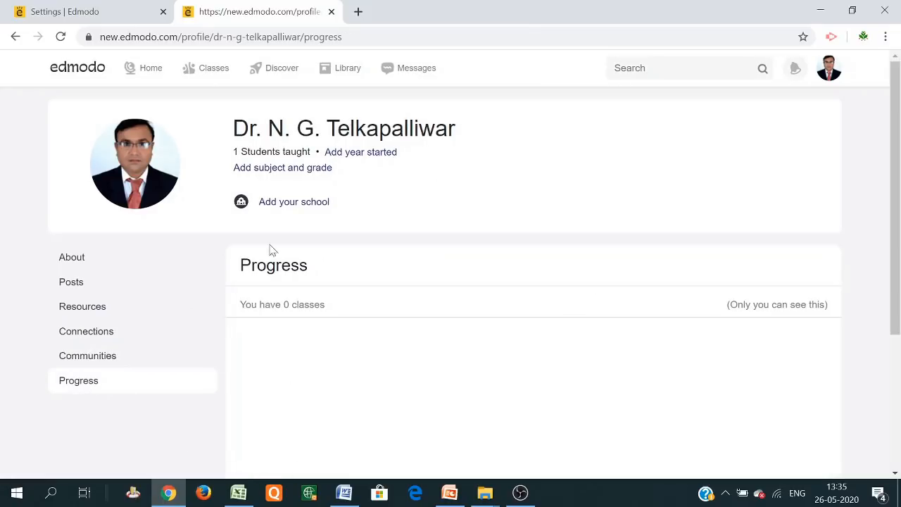
{"action": "left_click", "coordinate": [73, 260]}
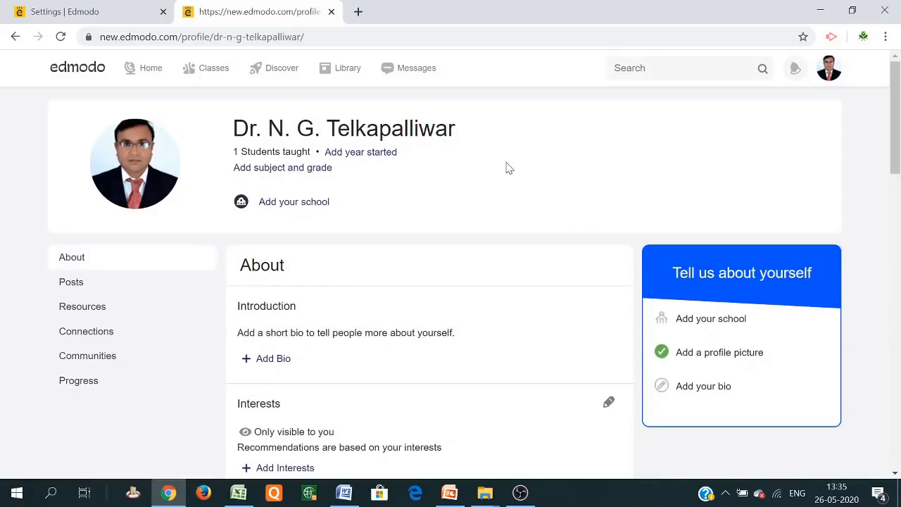
Show the Library's My Assignments and My Quizzes folders, then bring OBS forward
{"action": "left_click", "coordinate": [348, 69]}
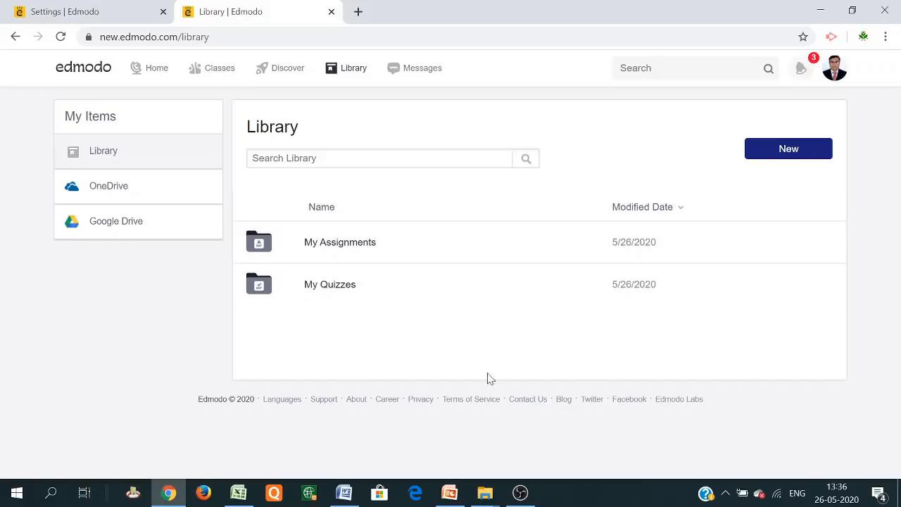
{"action": "left_click", "coordinate": [516, 502]}
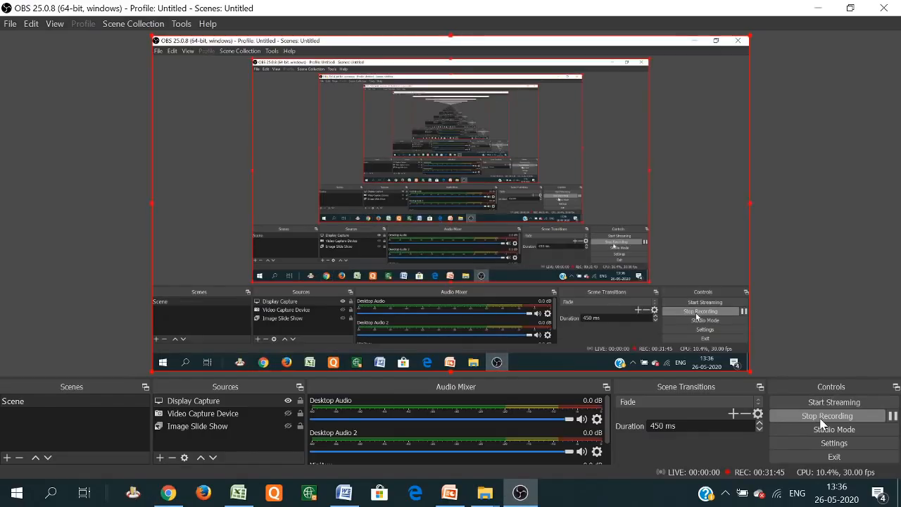